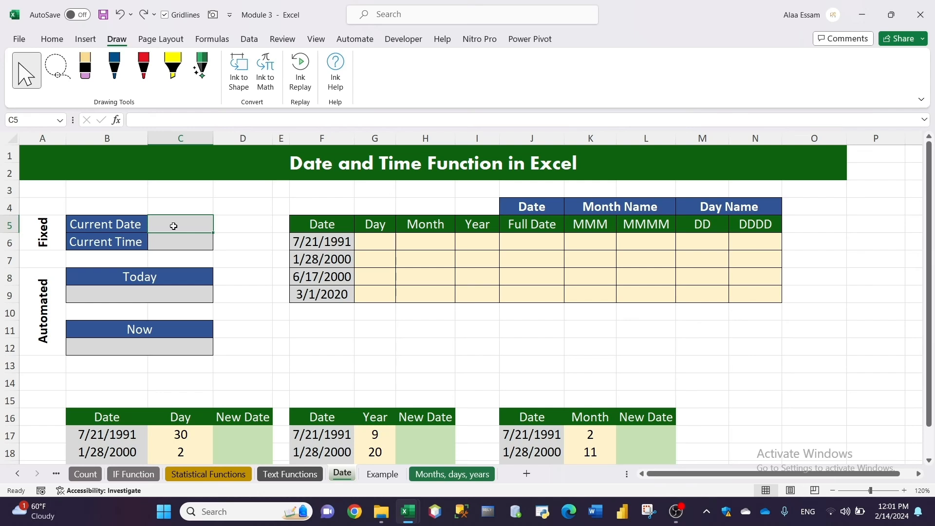
# - Insert the current date in C5 and the current time in C6 as fixed values, widening column C slightly
pyautogui.hotkey('ctrl', ';')
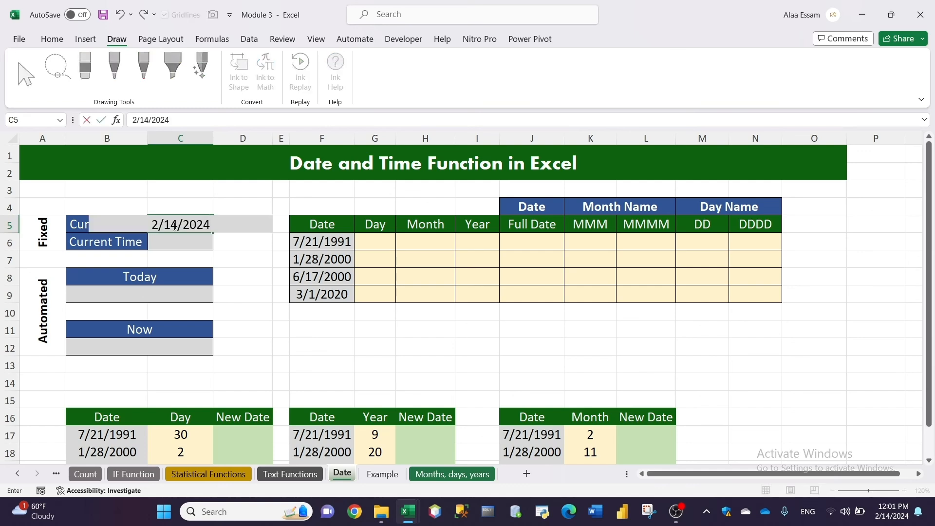
pyautogui.press('Return')
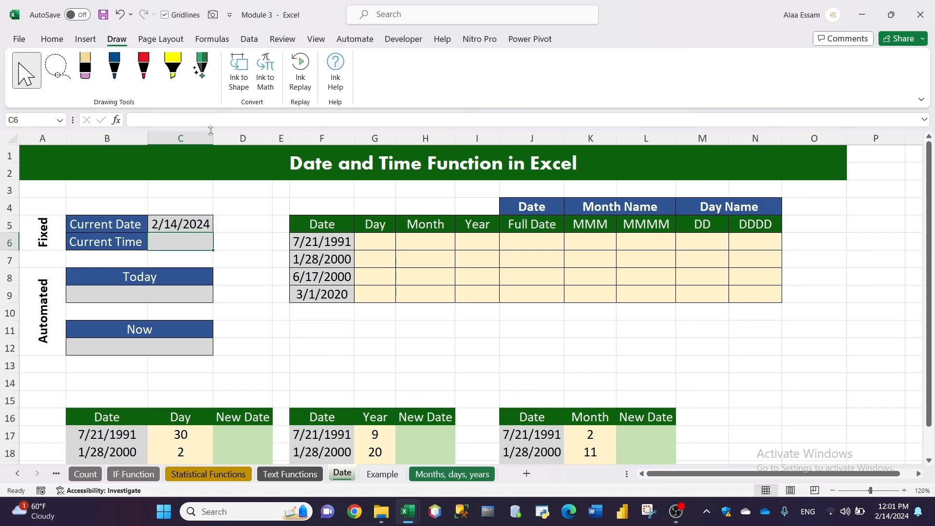
pyautogui.moveTo(214, 133); pyautogui.dragTo(229, 133)
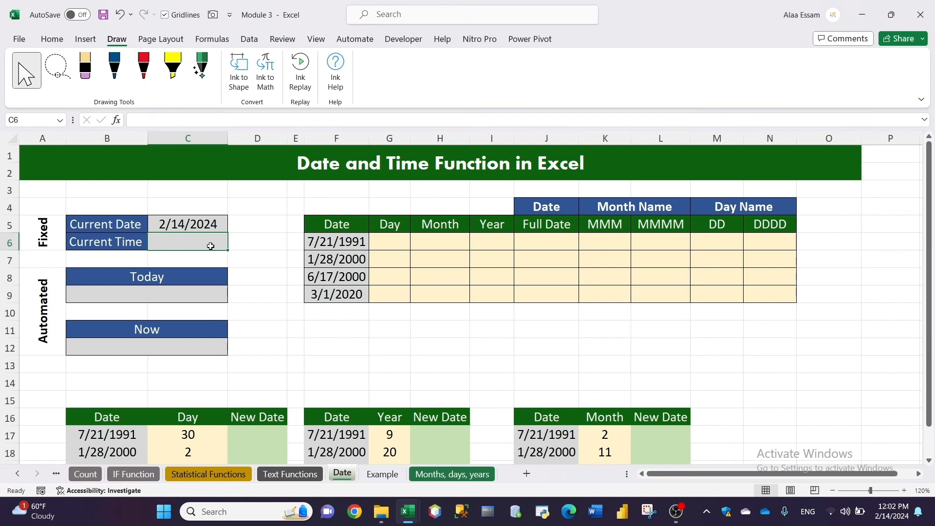
pyautogui.hotkey('ctrl', 'shift', ';')
pyautogui.press('Return')
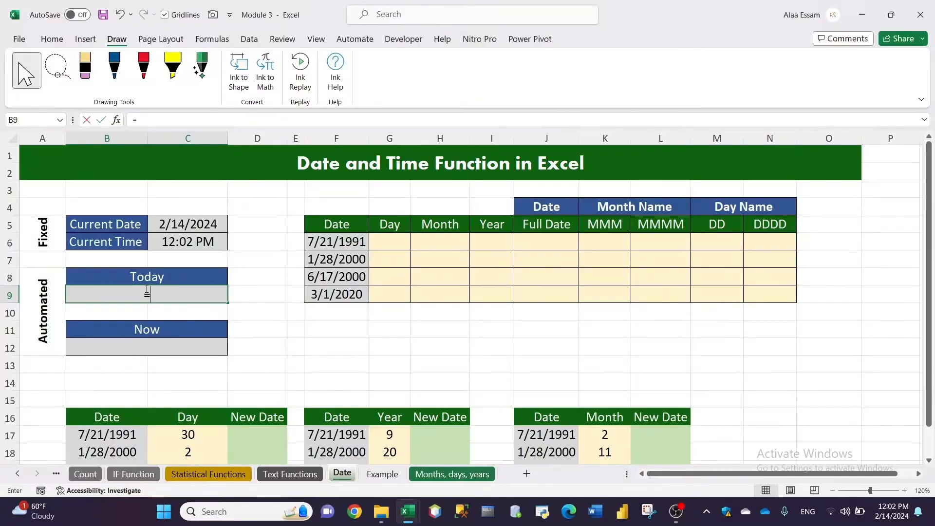
# - Enter =TODAY() in the merged cell B9 under the Today heading
pyautogui.write('today')
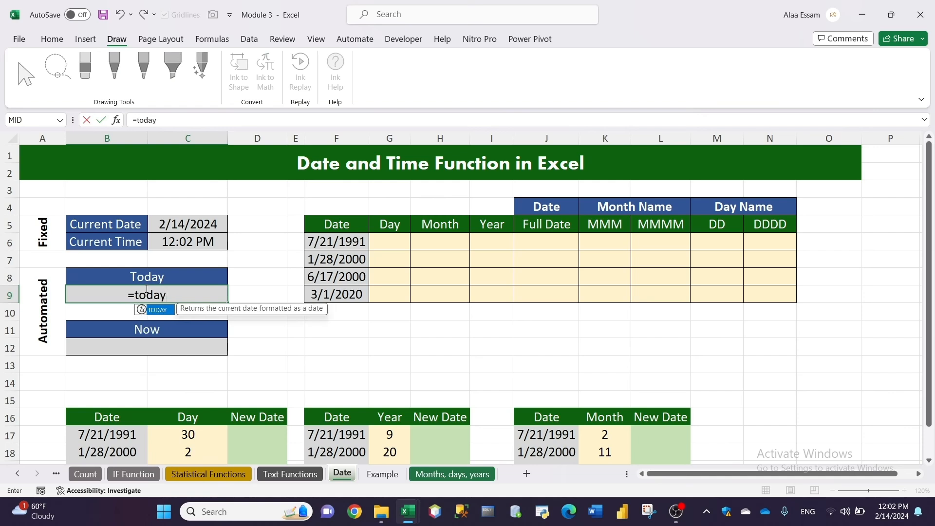
pyautogui.write('(')
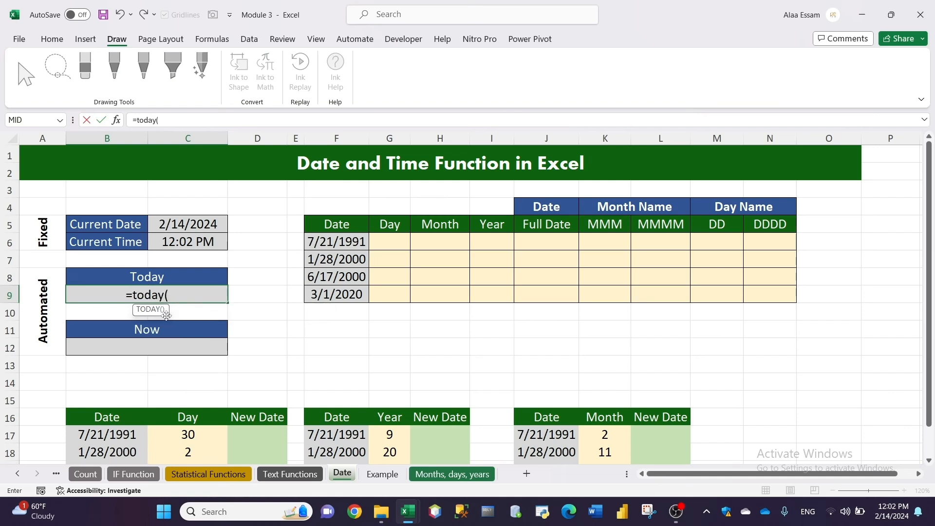
pyautogui.write(')')
pyautogui.press('Return')
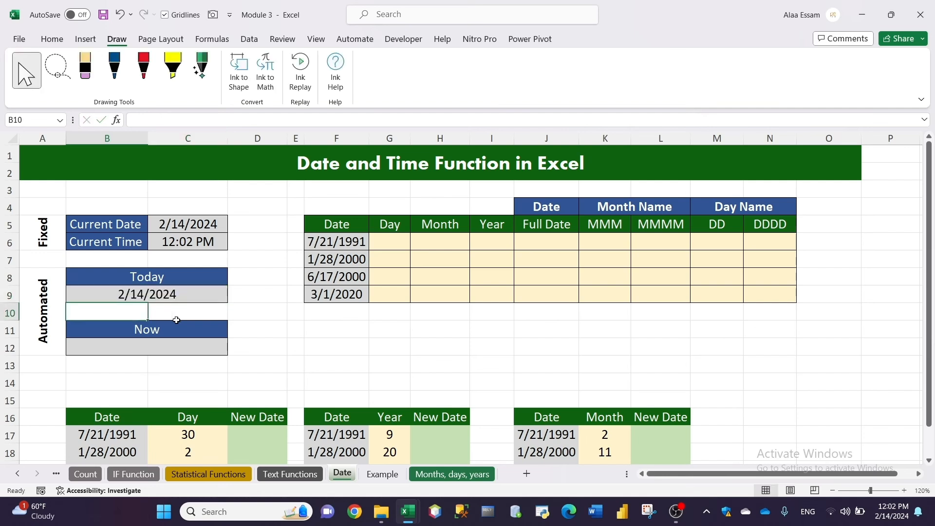
# - Enter =NOW() in the merged cell B12 under the Now heading
pyautogui.click(151, 346)
pyautogui.write('=')
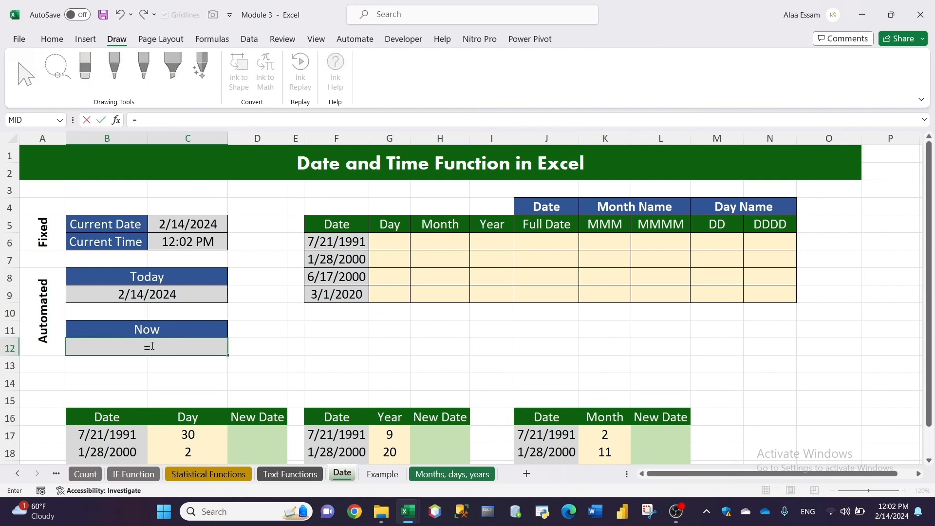
pyautogui.write('now()')
pyautogui.press('Return')
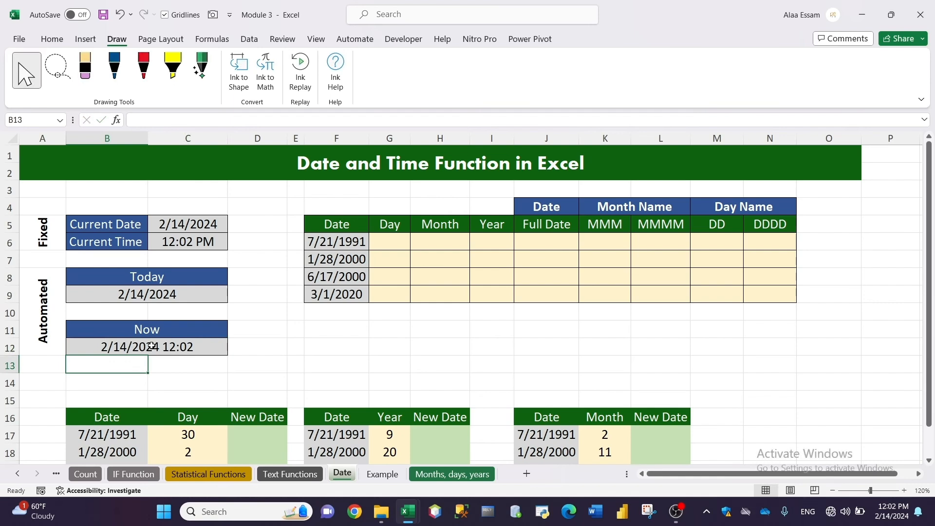
# - Apply the Time number format to the NOW formula in B12
pyautogui.click(152, 345)
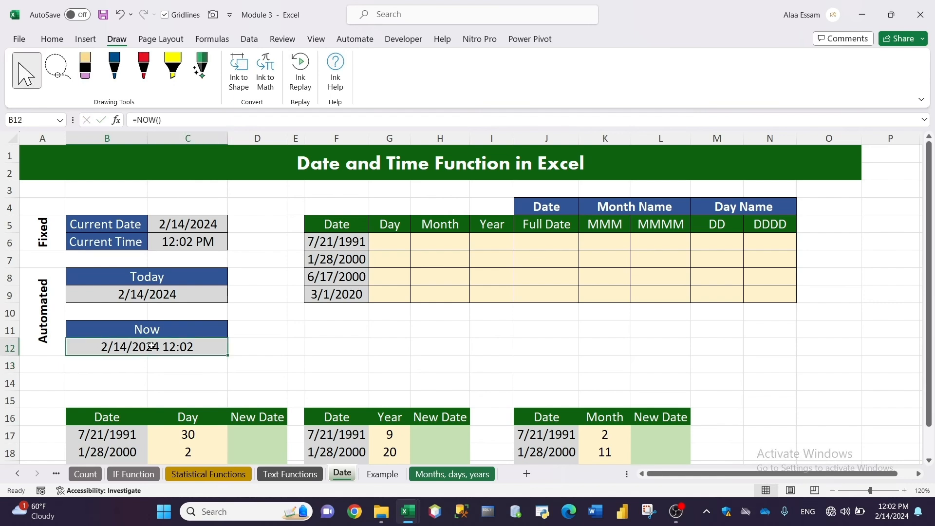
pyautogui.click(52, 39)
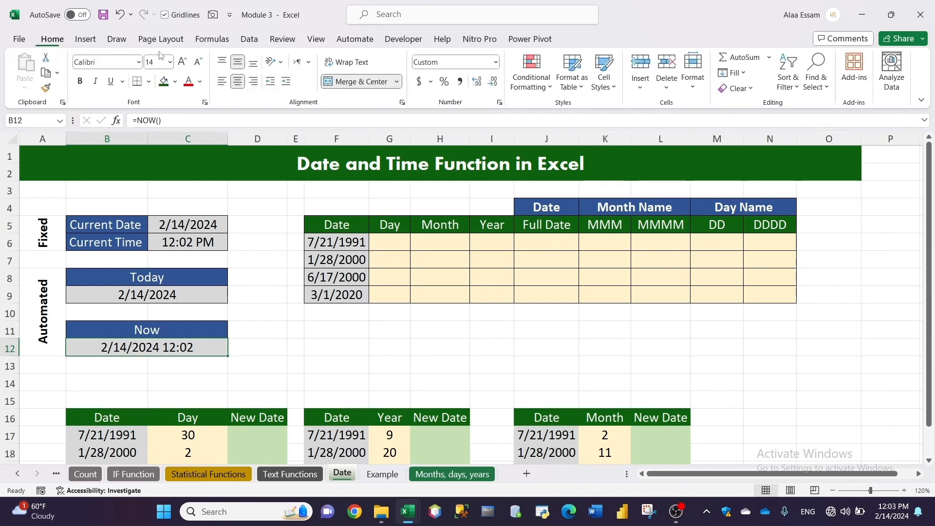
pyautogui.click(497, 61)
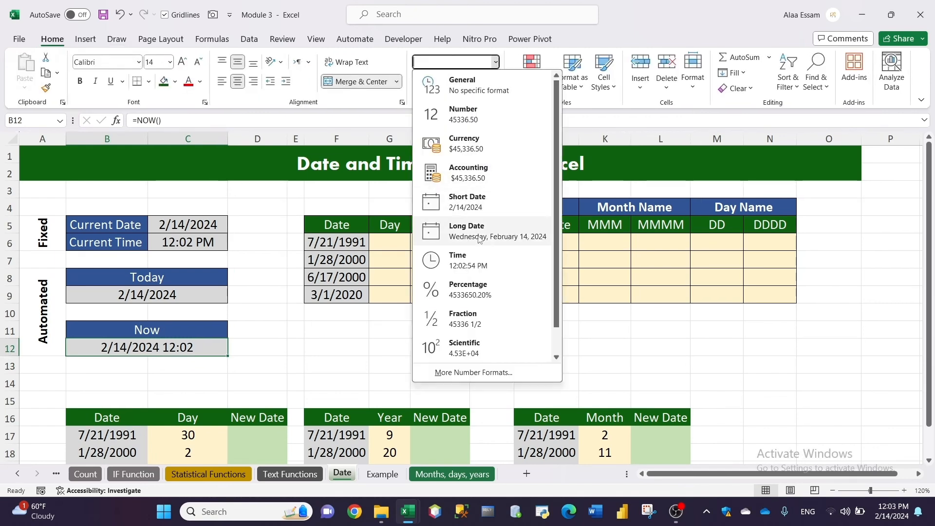
pyautogui.click(468, 261)
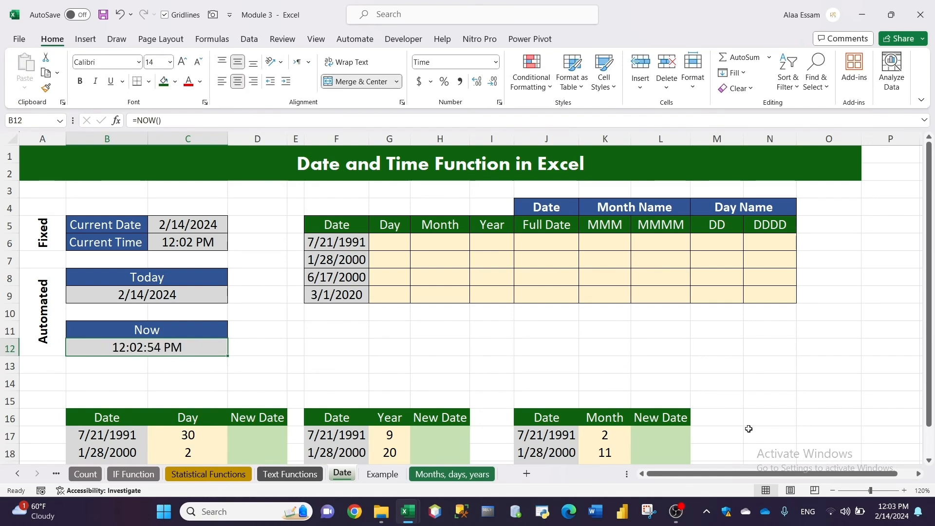
# - Compare the Now time with the system clock, and review the fixed and automated date cells and the dates in F6:F9
pyautogui.moveTo(888, 513)
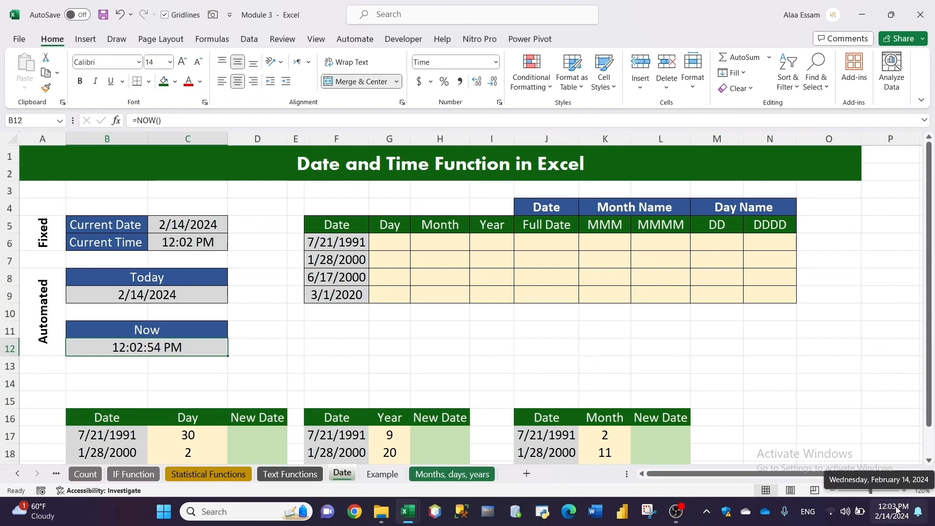
pyautogui.click(448, 366)
pyautogui.click(388, 380)
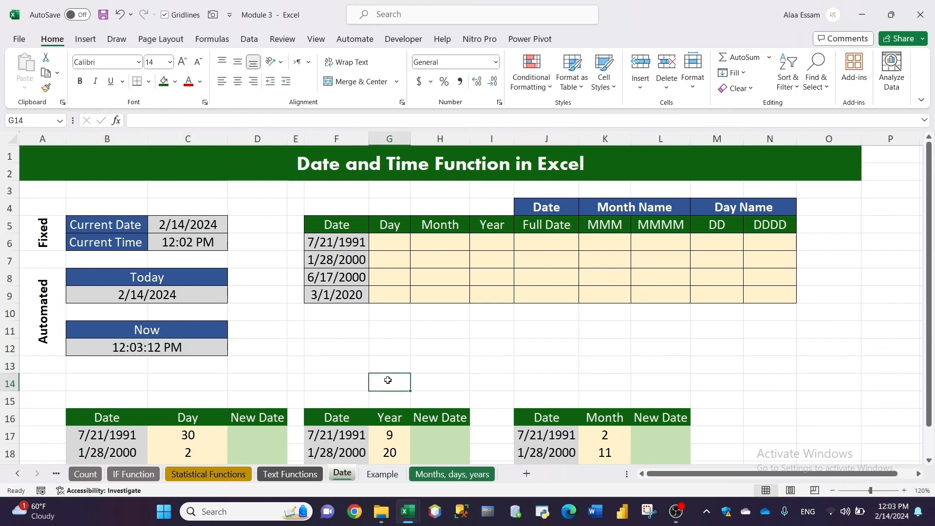
pyautogui.click(437, 353)
pyautogui.click(436, 365)
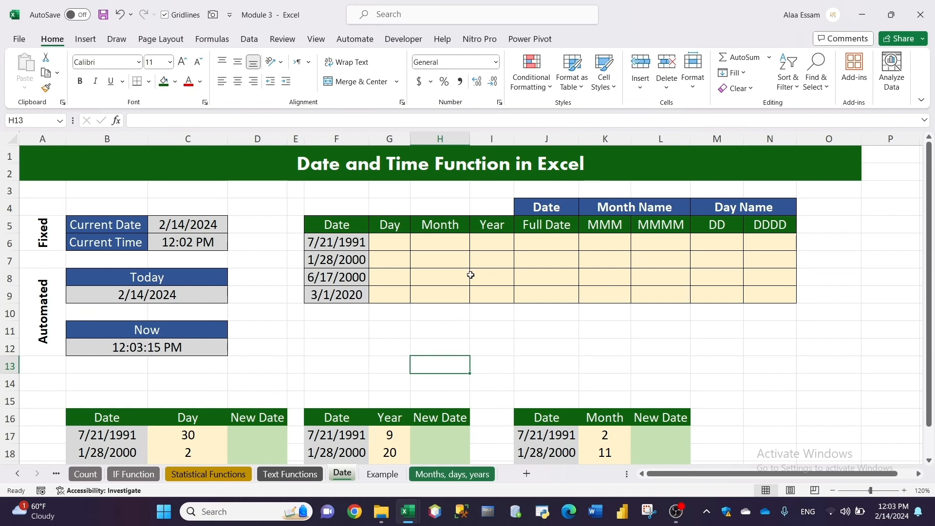
pyautogui.click(161, 294)
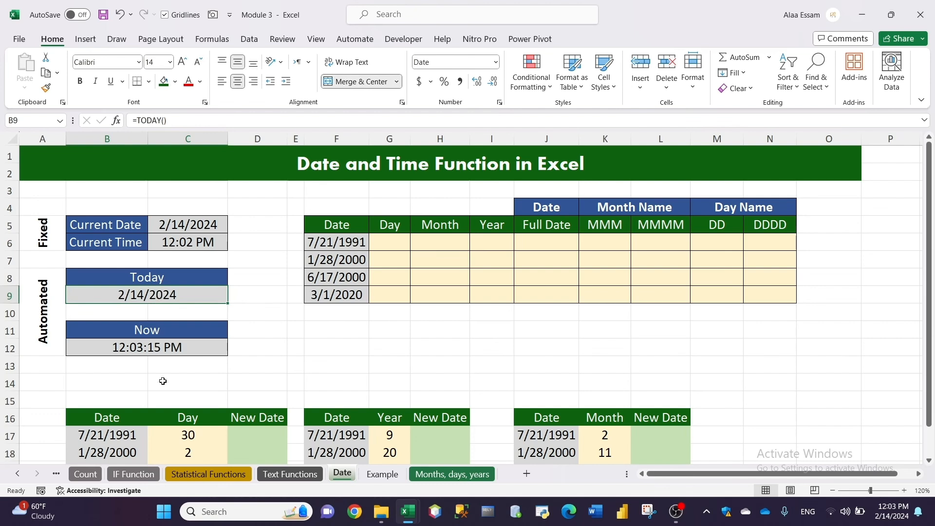
pyautogui.moveTo(201, 226); pyautogui.dragTo(199, 240)
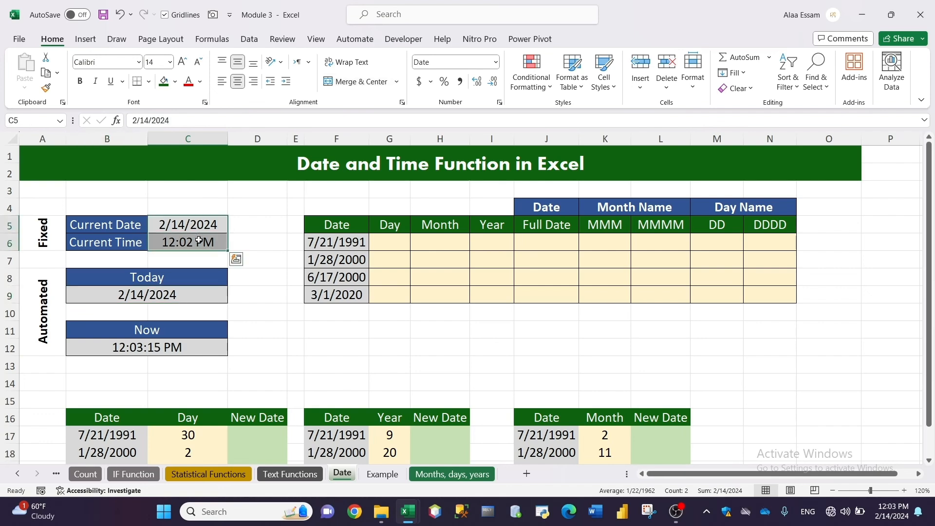
pyautogui.scroll(-1, 292, 224)
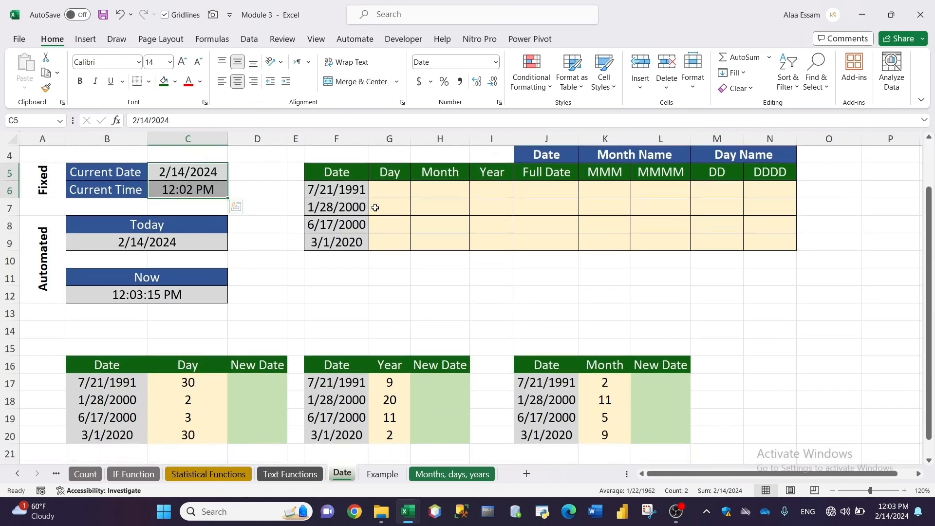
pyautogui.scroll(1, 375, 208)
pyautogui.moveTo(350, 240); pyautogui.dragTo(349, 294)
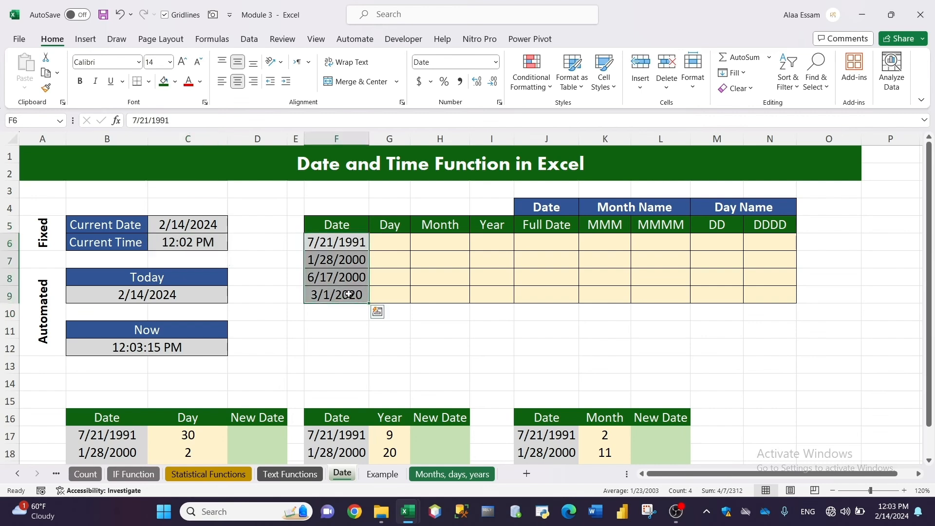
# - Extract the day from the date in F6 by entering =DAY(F6) in G6
pyautogui.click(394, 239)
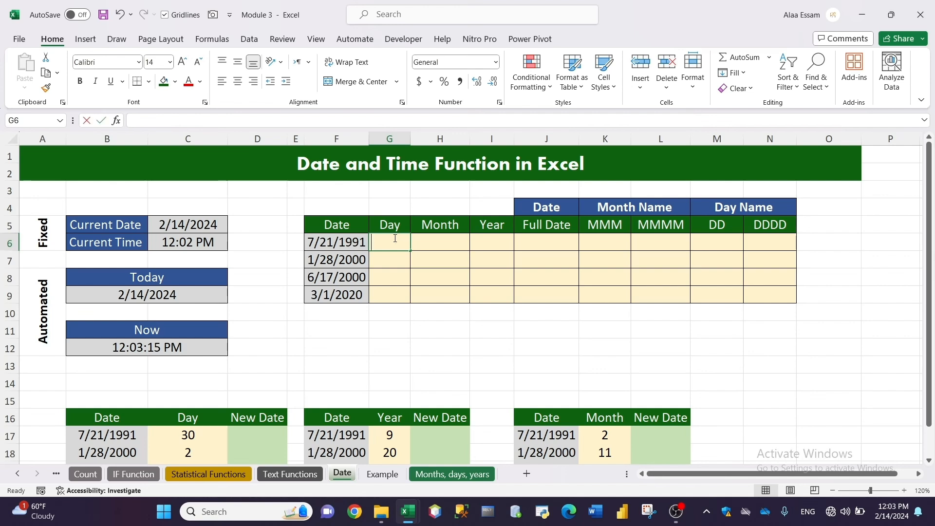
pyautogui.write('=day')
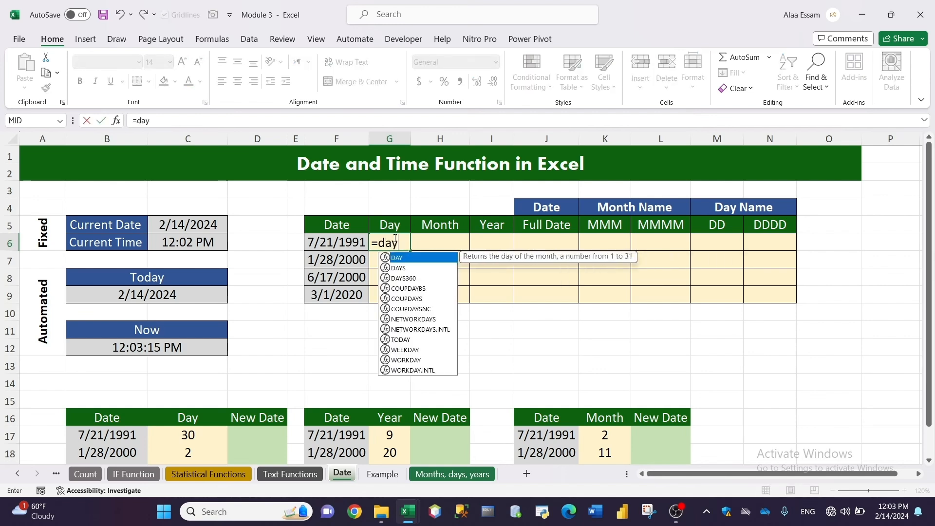
pyautogui.write('(')
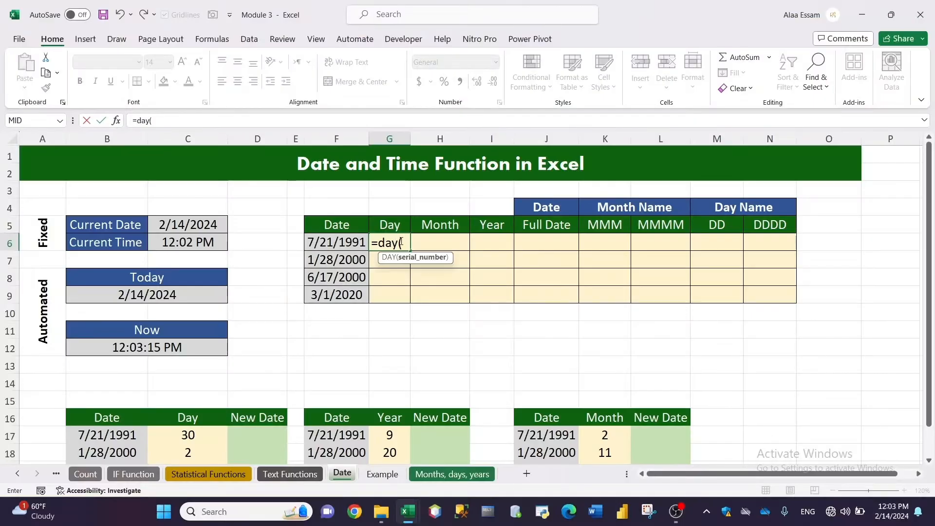
pyautogui.click(342, 243)
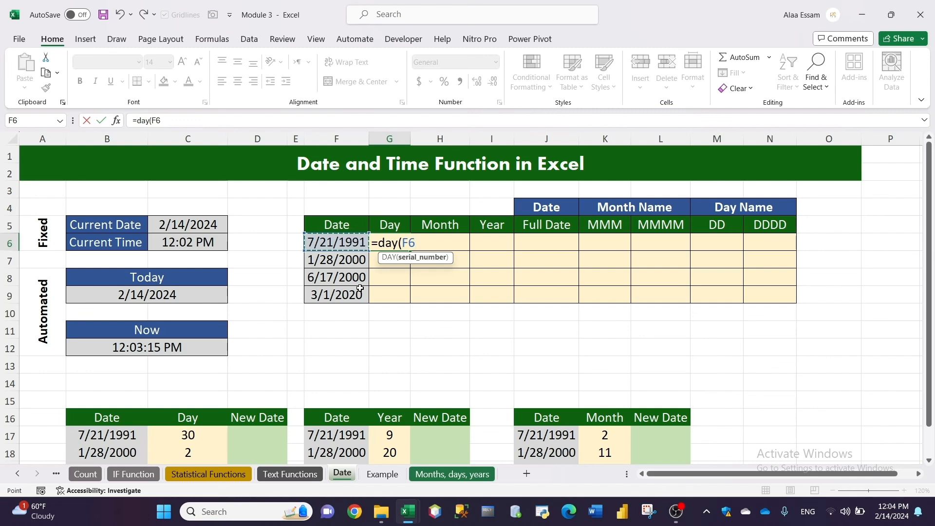
pyautogui.write(')')
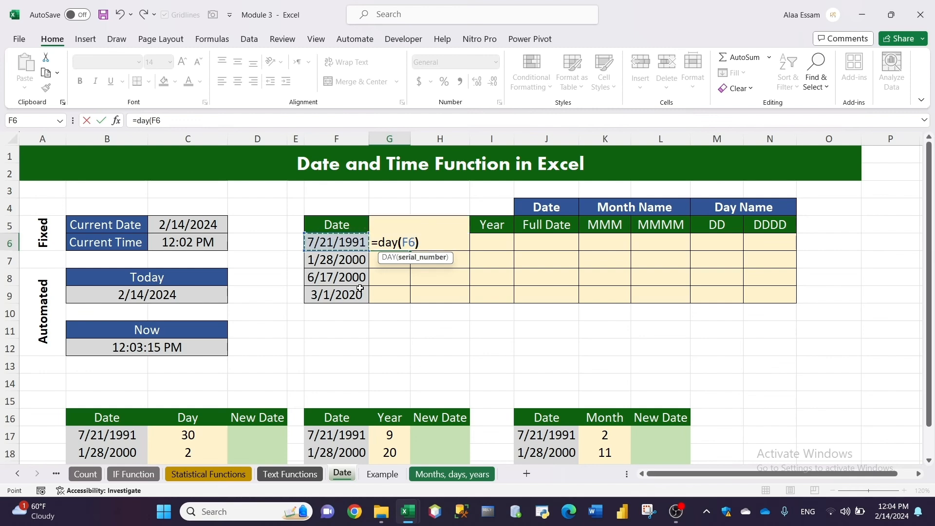
pyautogui.press('Return')
pyautogui.click(396, 243)
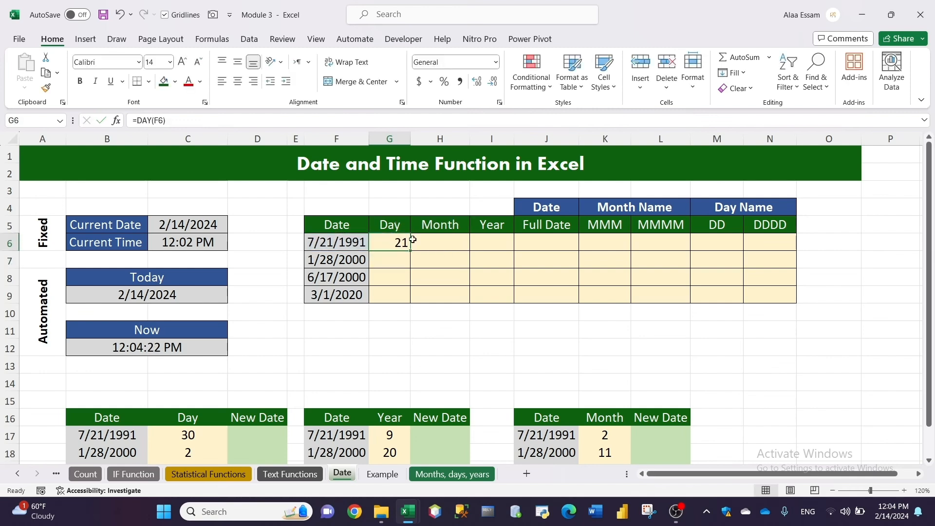
# - Extract the month number from the date in F6 by entering =MONTH(F6) in H6
pyautogui.click(435, 243)
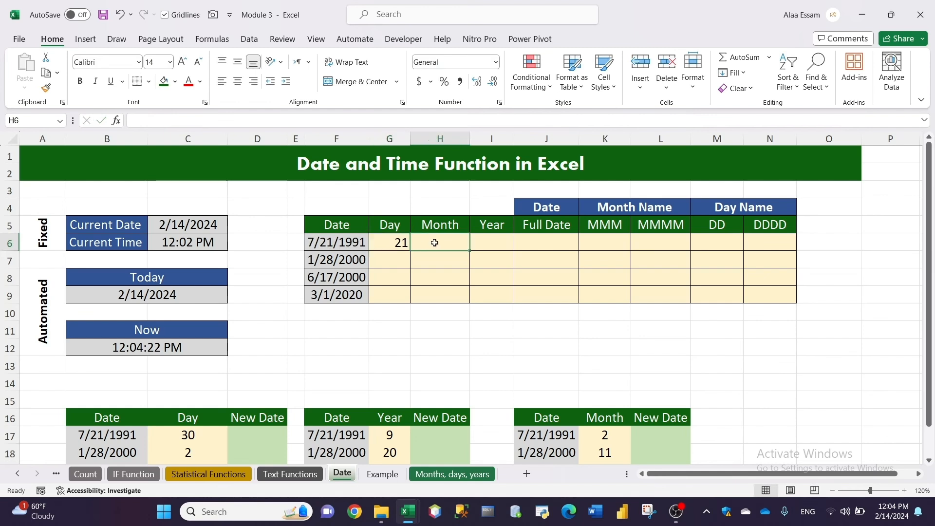
pyautogui.write('=mont')
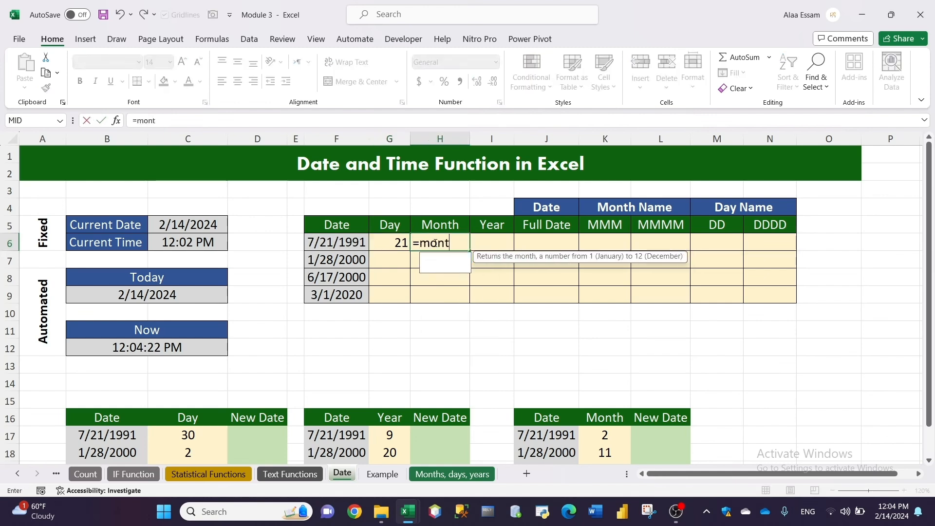
pyautogui.write('h(')
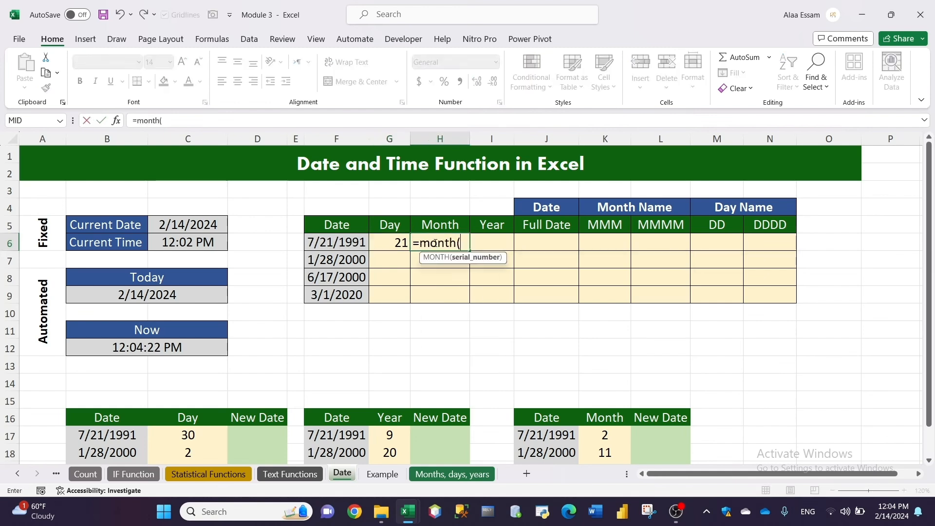
pyautogui.click(331, 243)
pyautogui.write(')')
pyautogui.press('Return')
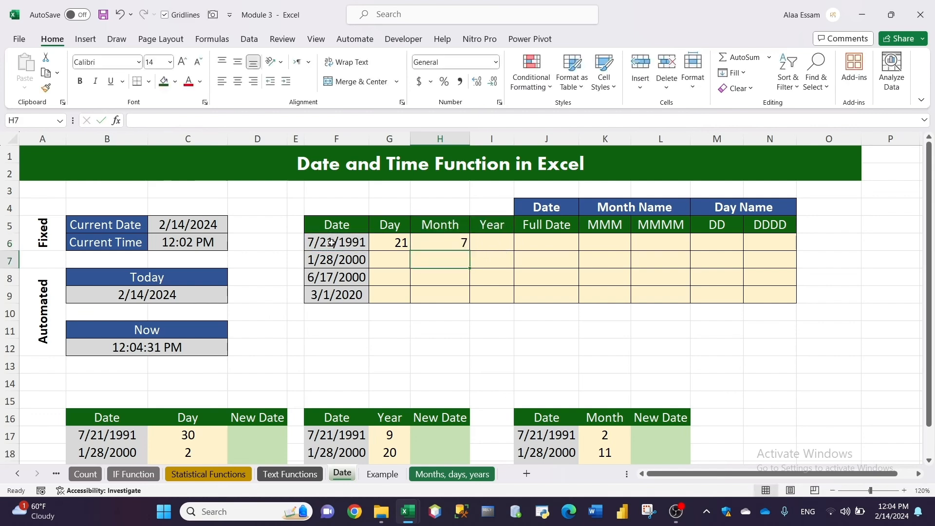
# - Extract the year from the date in F6 by entering =YEAR(F6) in I6
pyautogui.click(491, 243)
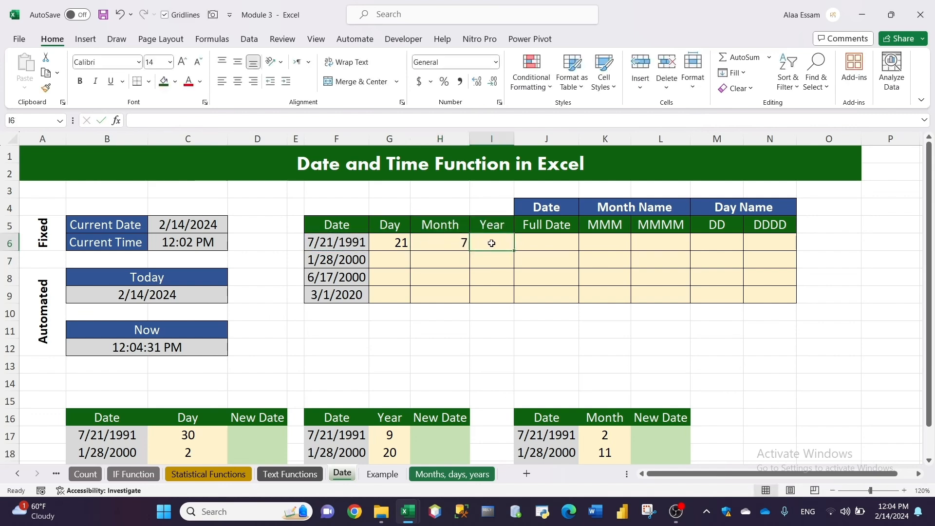
pyautogui.write('=yea')
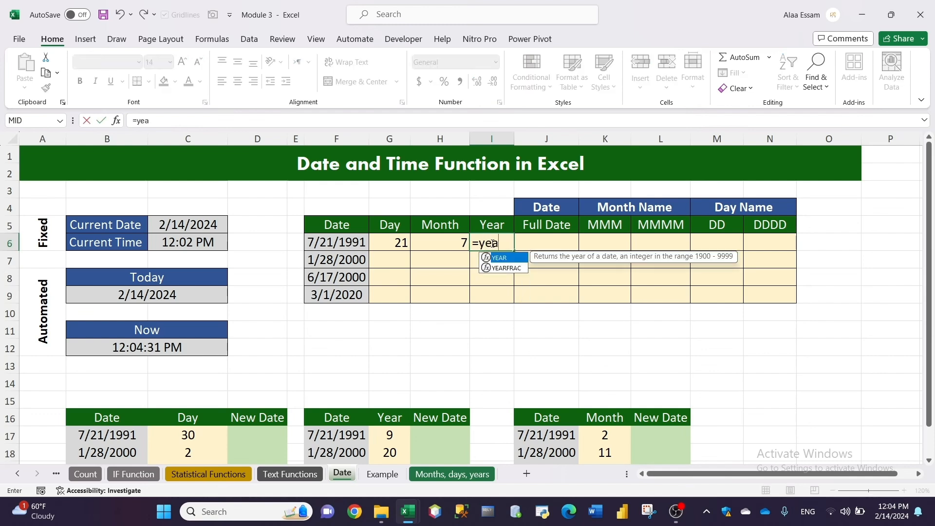
pyautogui.write('r(')
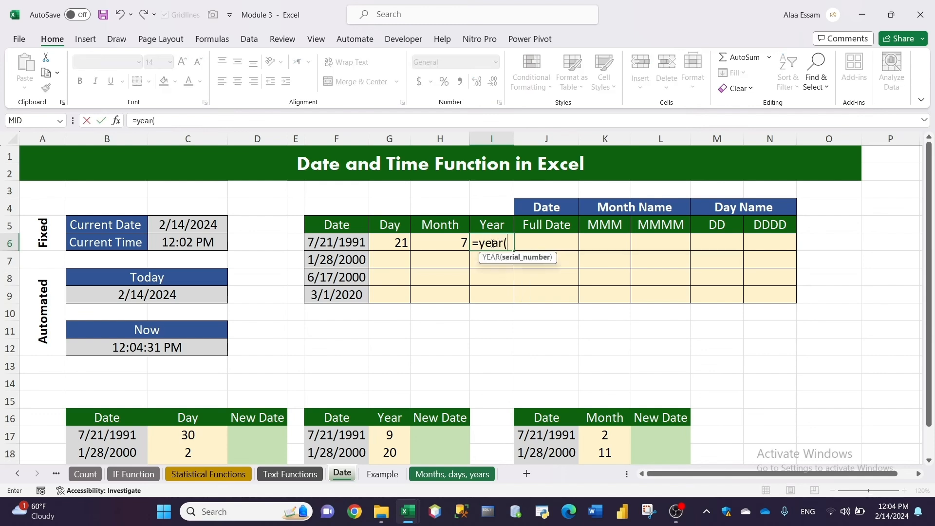
pyautogui.click(346, 241)
pyautogui.write(')')
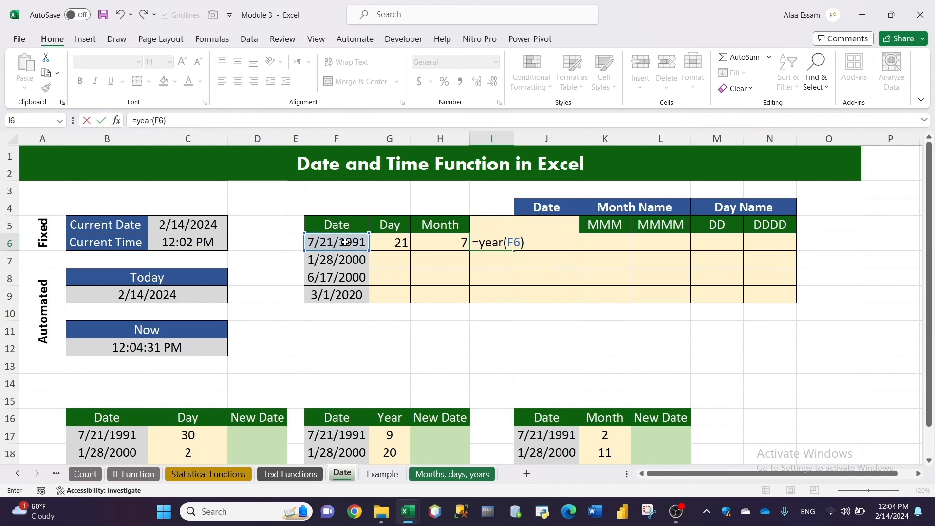
pyautogui.press('Return')
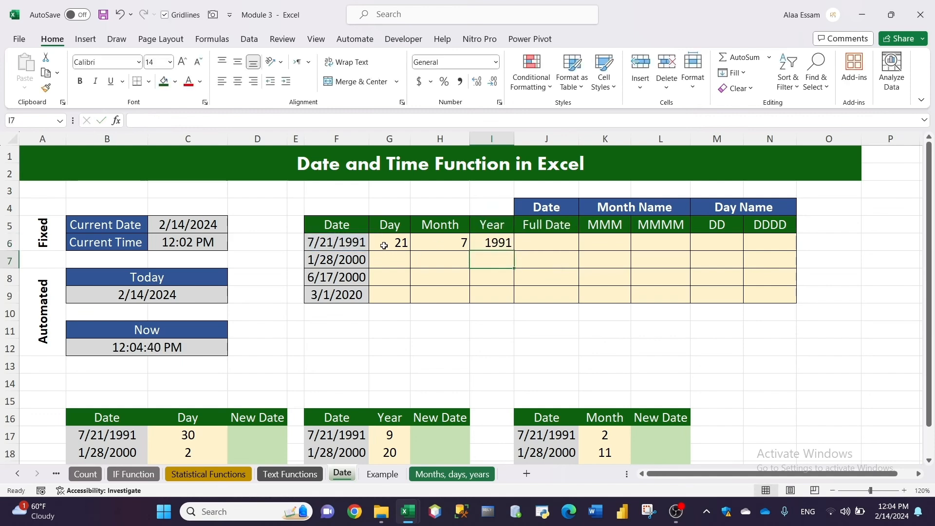
# - Fill the DAY, MONTH and YEAR formulas from G6:I6 down to row 9 and centre the cells horizontally and vertically
pyautogui.moveTo(383, 246); pyautogui.dragTo(480, 242)
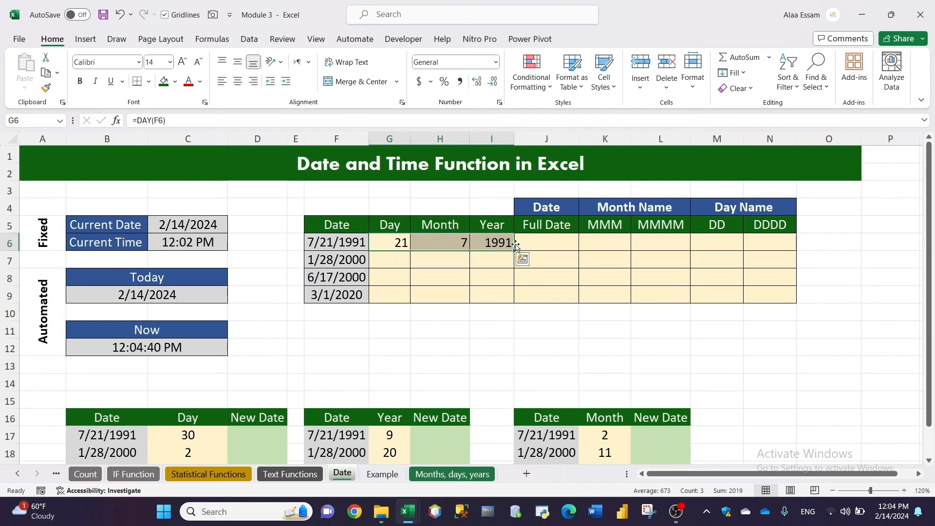
pyautogui.moveTo(515, 250); pyautogui.dragTo(515, 302)
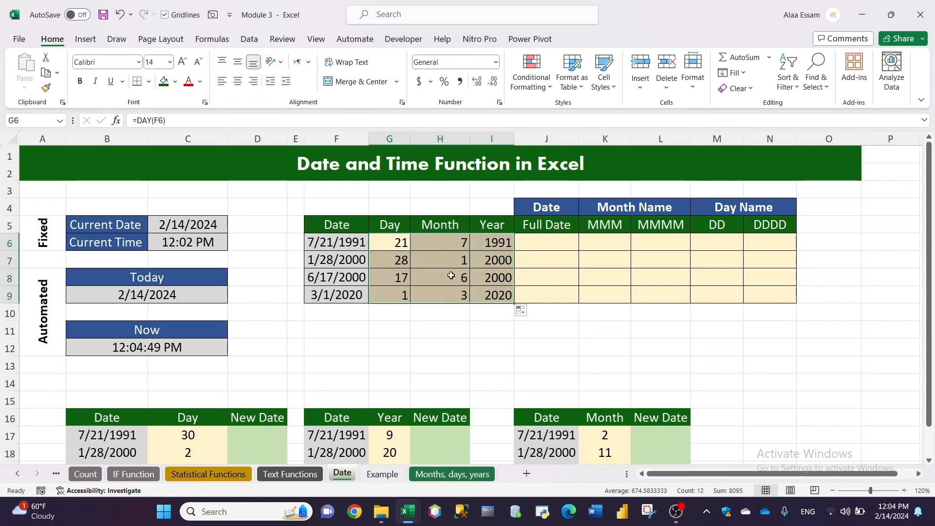
pyautogui.click(237, 82)
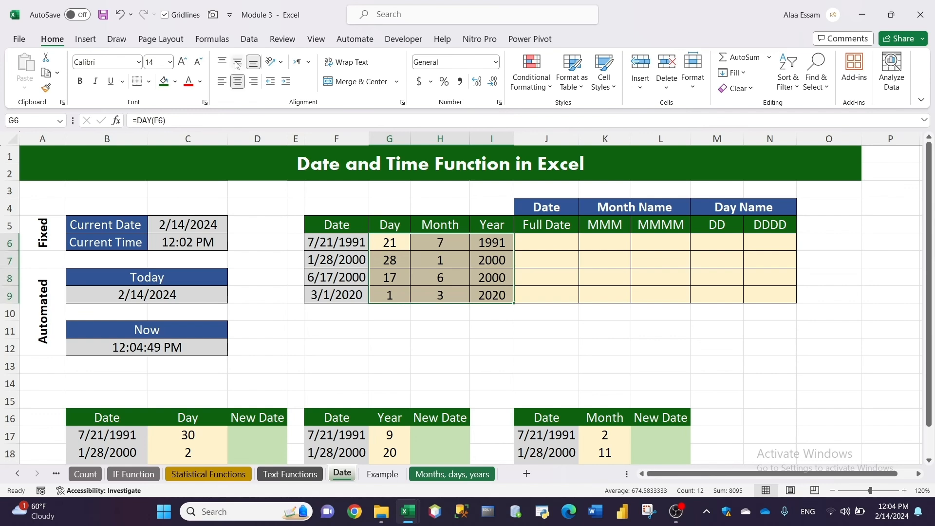
pyautogui.click(238, 62)
pyautogui.click(459, 265)
# - Compare the dates in F6:F9 with the extracted days, months and years in G6:I9
pyautogui.moveTo(353, 242); pyautogui.dragTo(351, 296)
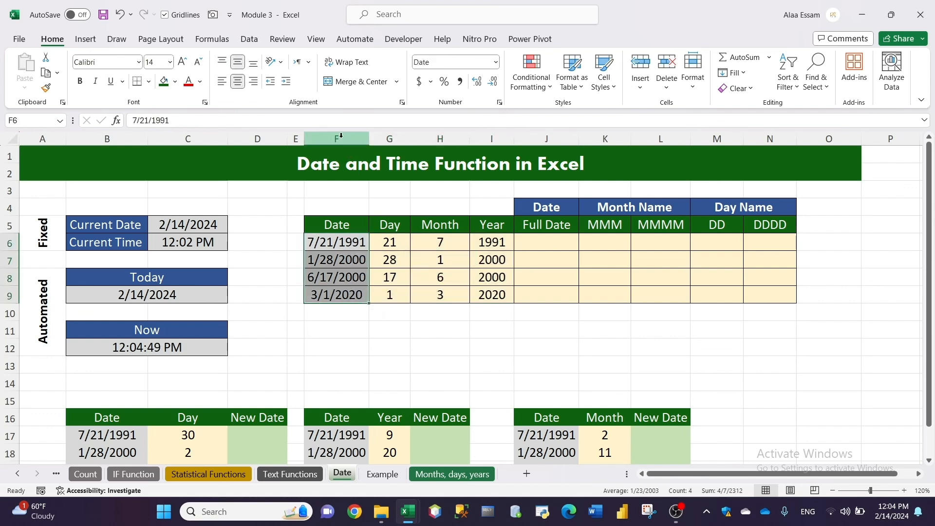
pyautogui.moveTo(336, 207); pyautogui.dragTo(339, 332)
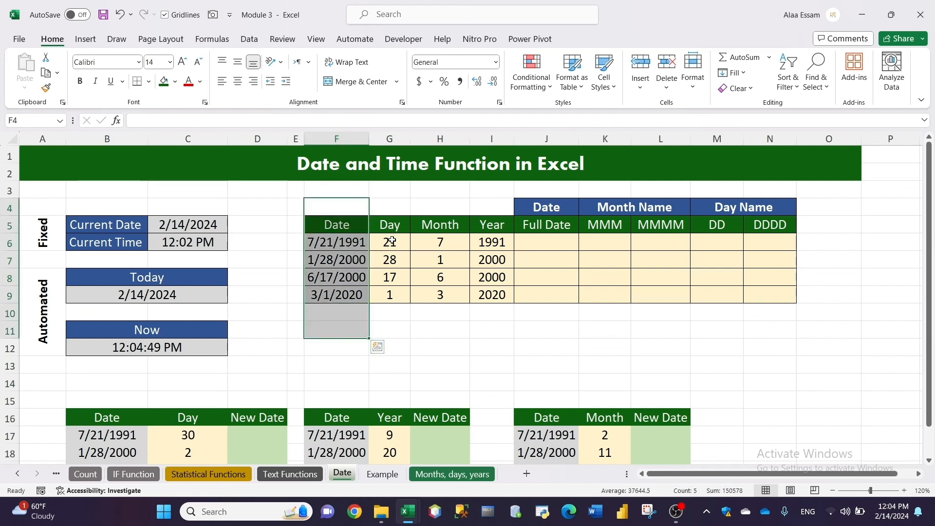
pyautogui.moveTo(393, 241); pyautogui.dragTo(387, 296)
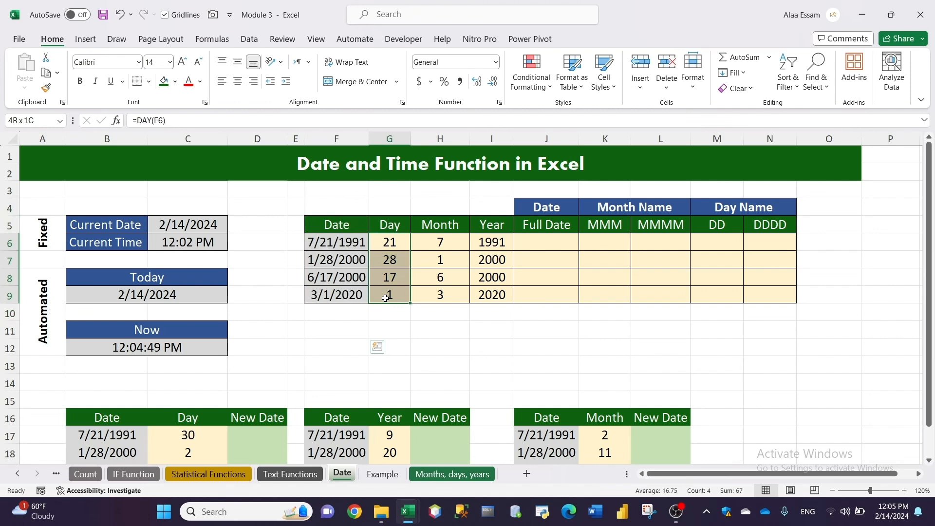
pyautogui.moveTo(441, 250); pyautogui.dragTo(423, 300)
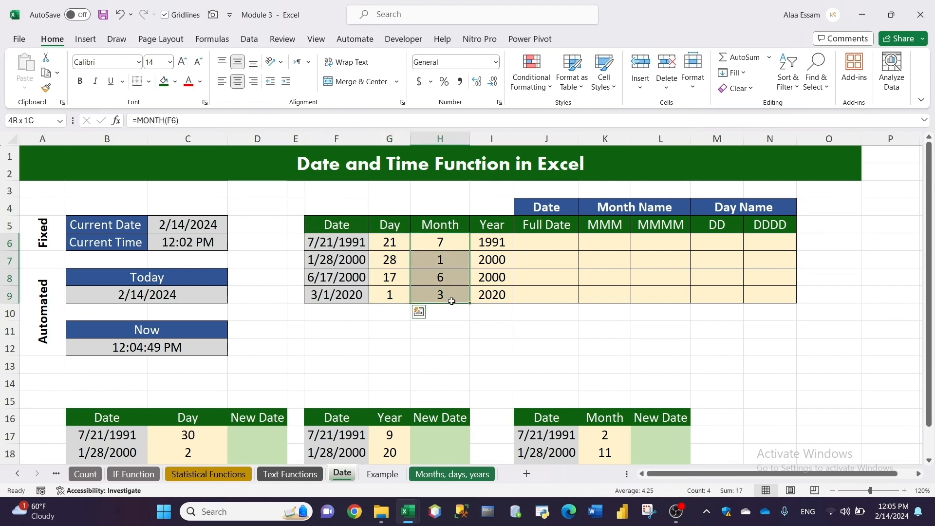
pyautogui.moveTo(489, 251); pyautogui.dragTo(492, 295)
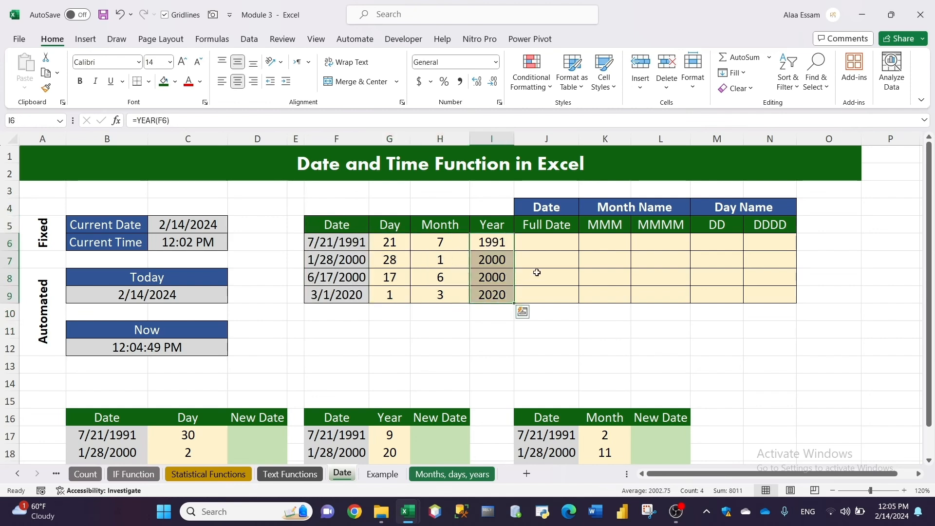
pyautogui.click(544, 246)
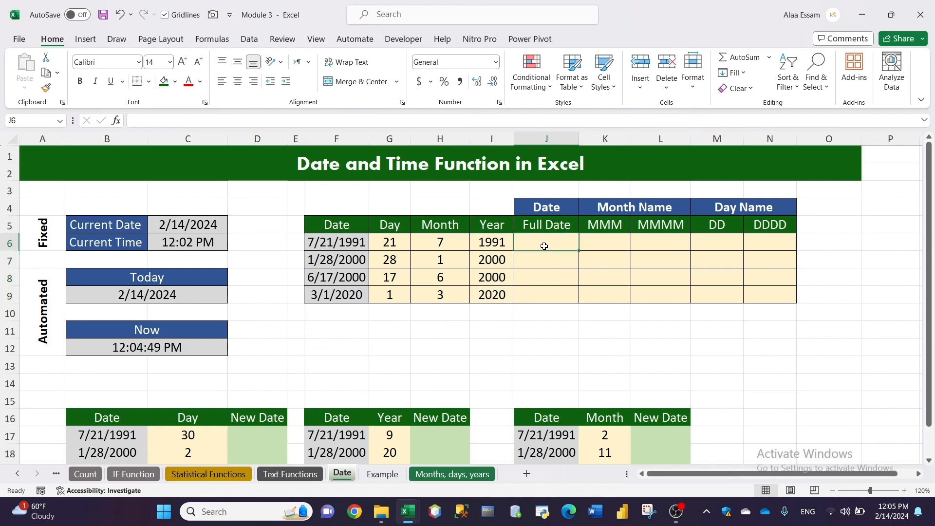
# - Cover the original dates by giving the range F4:F10 a black fill
pyautogui.moveTo(336, 207); pyautogui.dragTo(336, 314)
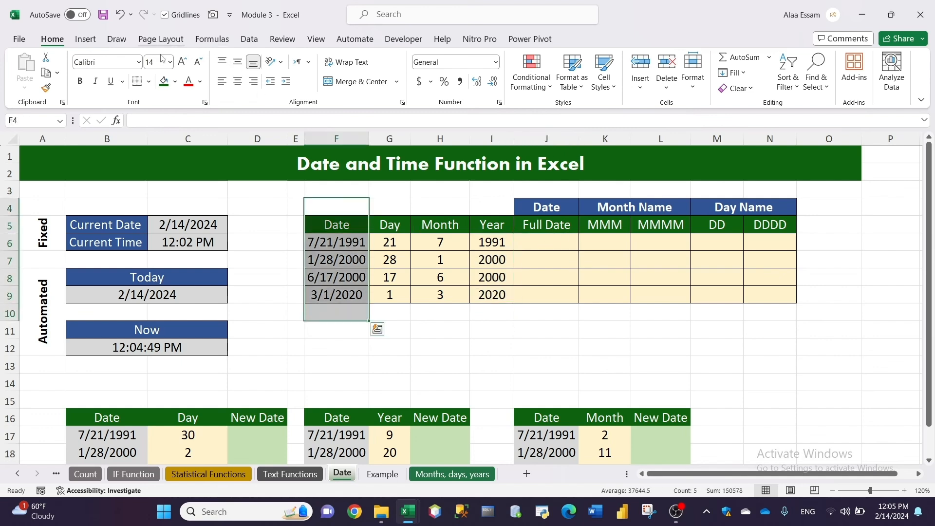
pyautogui.click(176, 86)
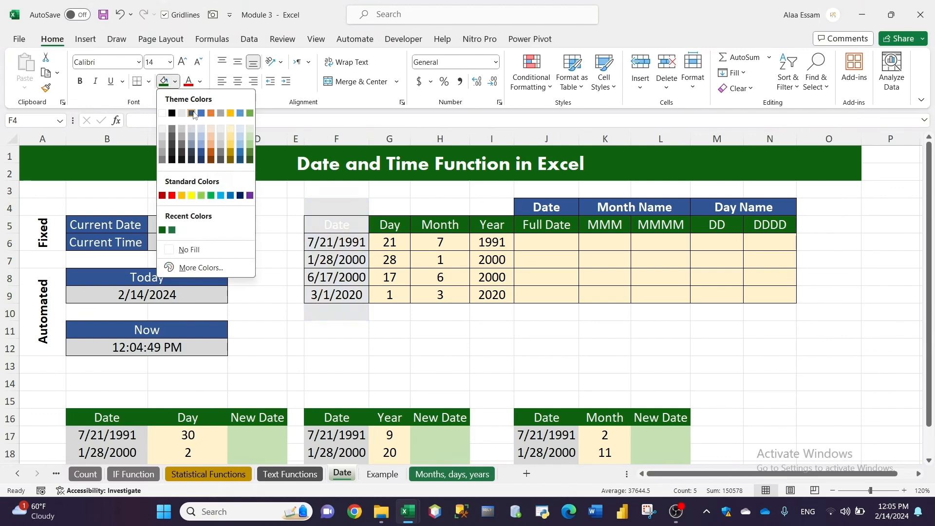
pyautogui.click(194, 115)
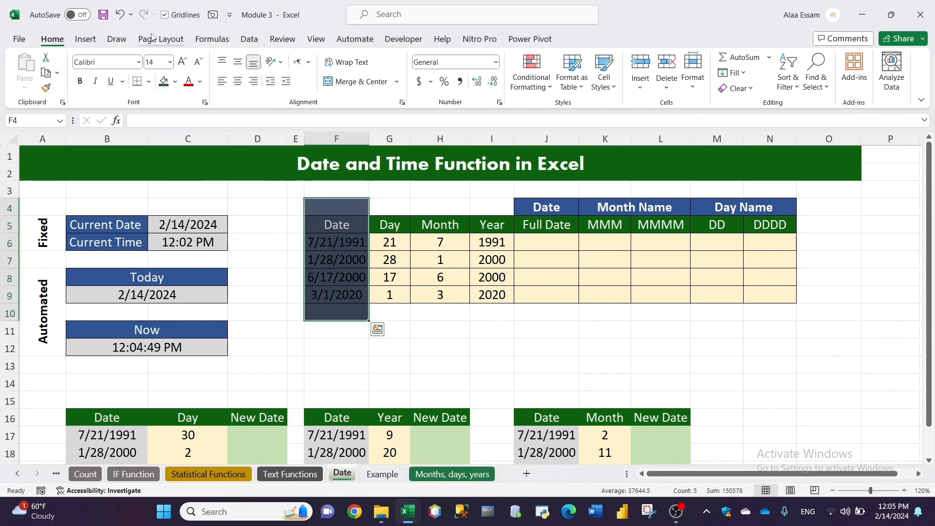
pyautogui.click(176, 82)
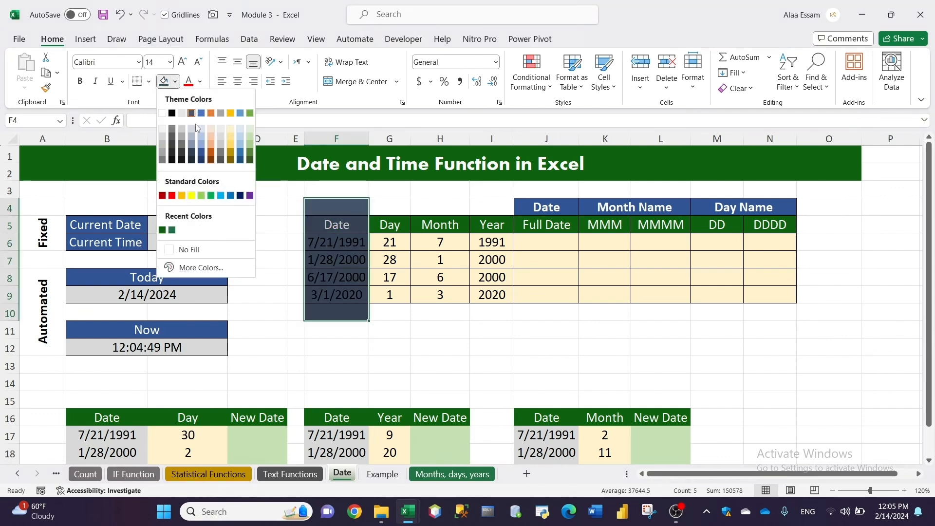
pyautogui.click(171, 114)
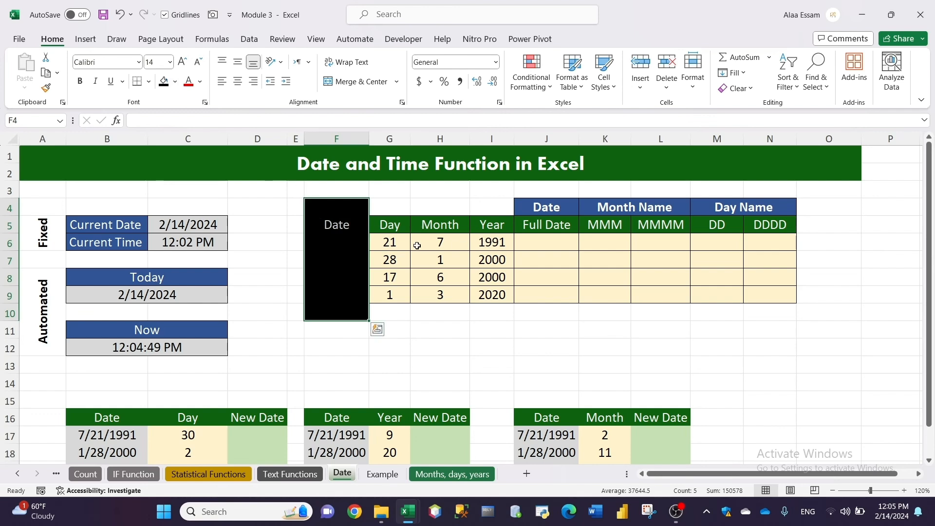
pyautogui.moveTo(387, 223); pyautogui.dragTo(500, 299)
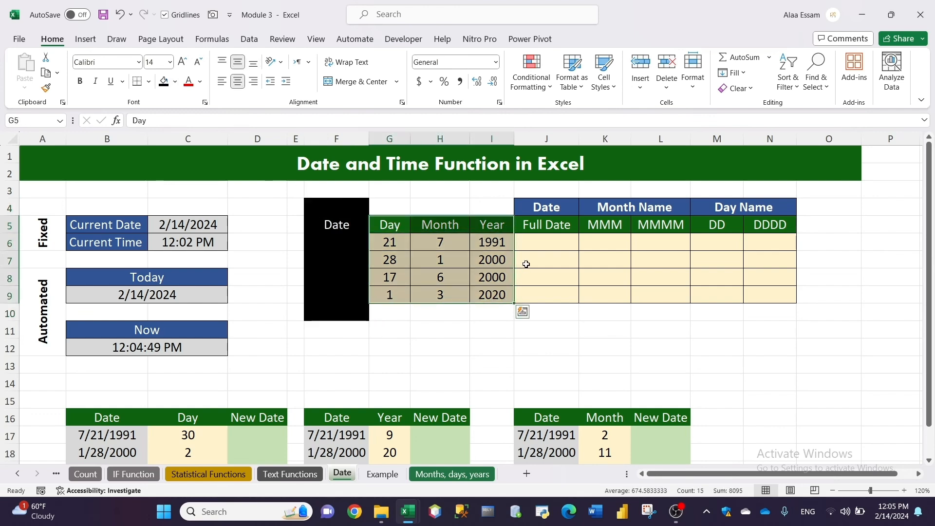
# - Build the full date in J6 from the year, month and day cells by entering =DATE(I6,H6,G6)
pyautogui.click(536, 246)
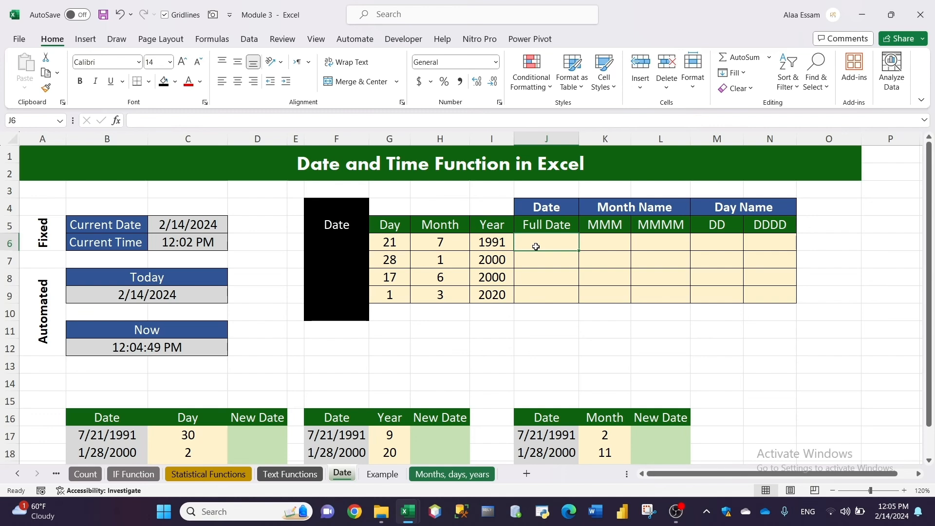
pyautogui.write('=')
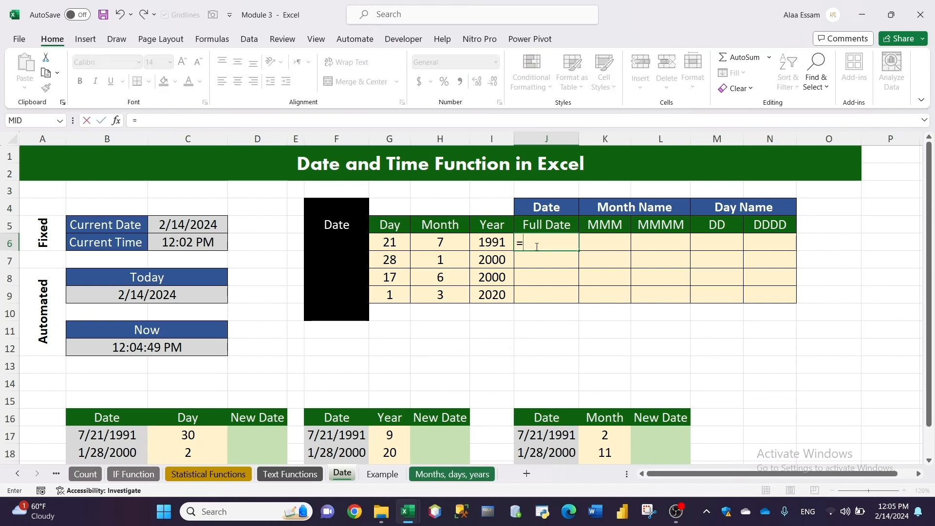
pyautogui.write('date(')
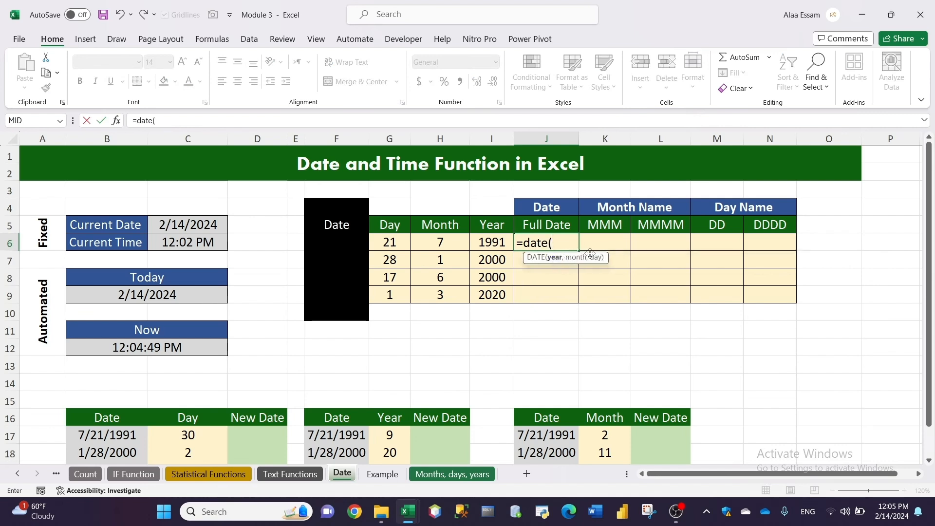
pyautogui.click(497, 244)
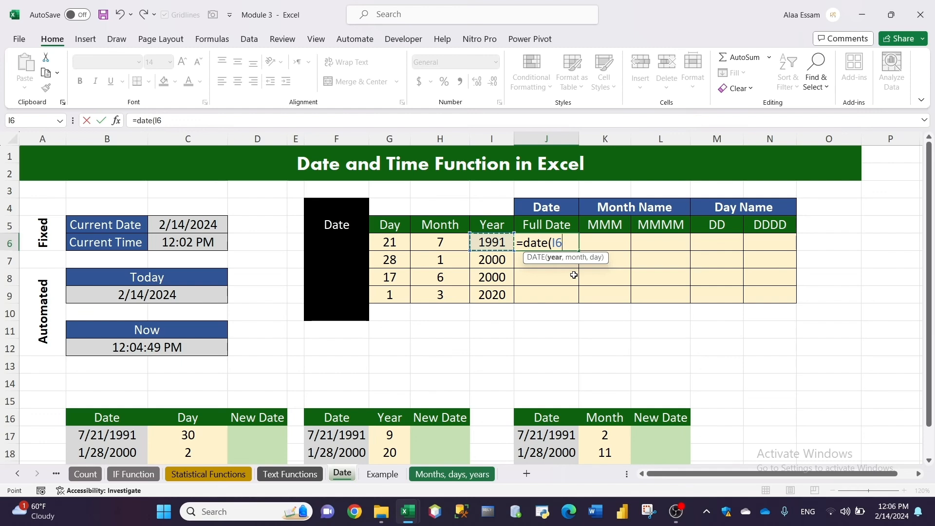
pyautogui.write(',')
pyautogui.click(448, 243)
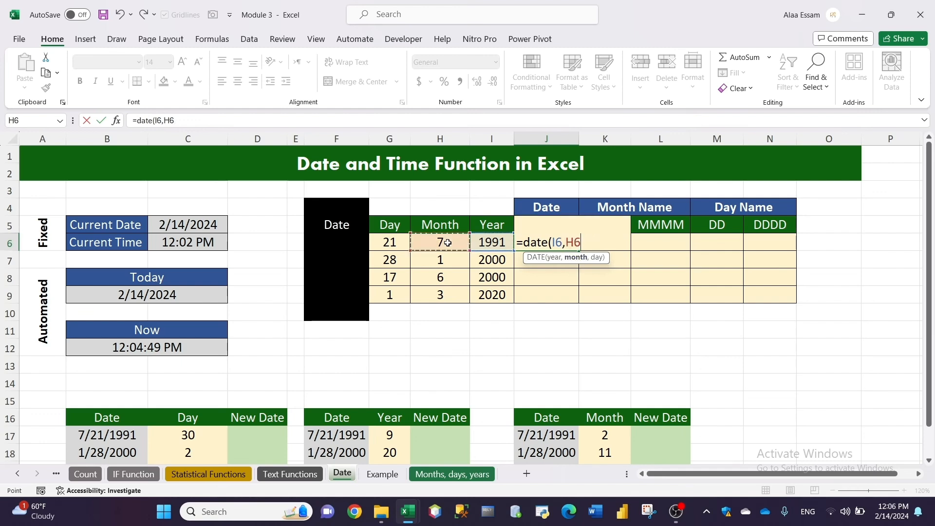
pyautogui.write(',')
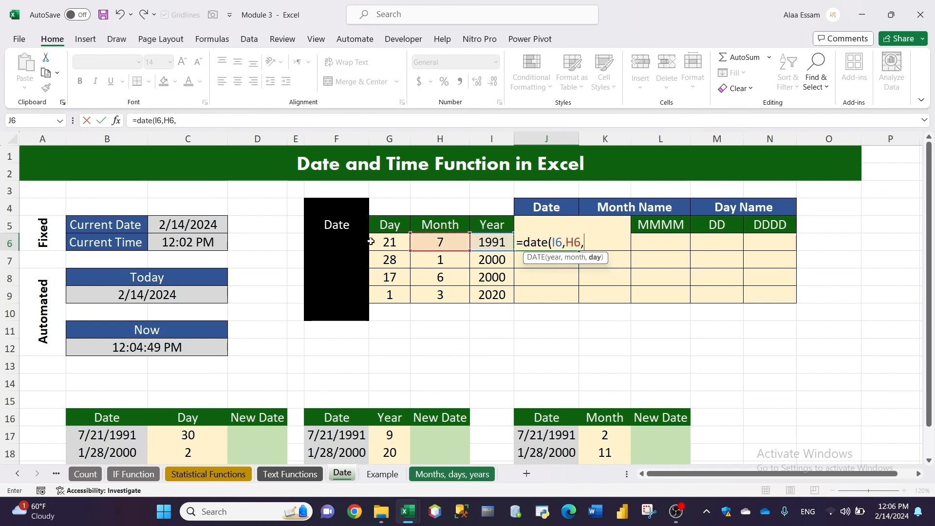
pyautogui.click(385, 242)
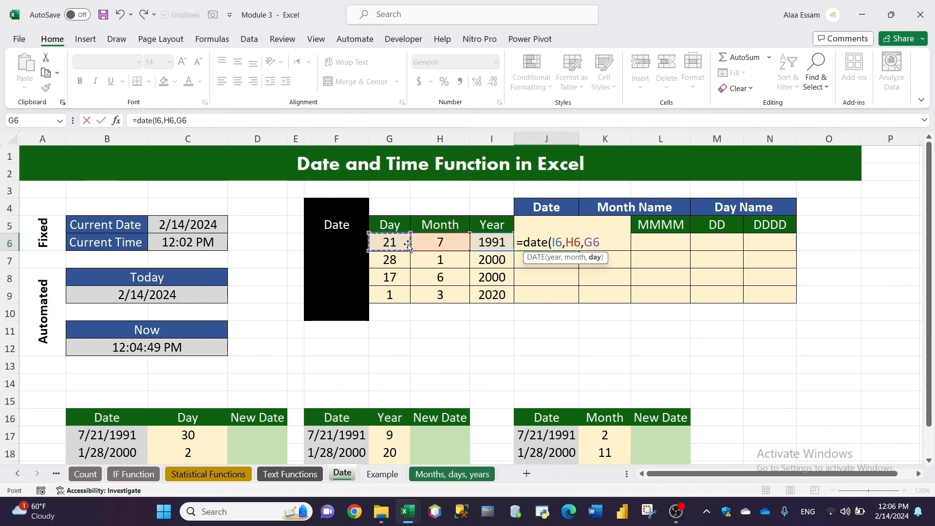
pyautogui.press('Return')
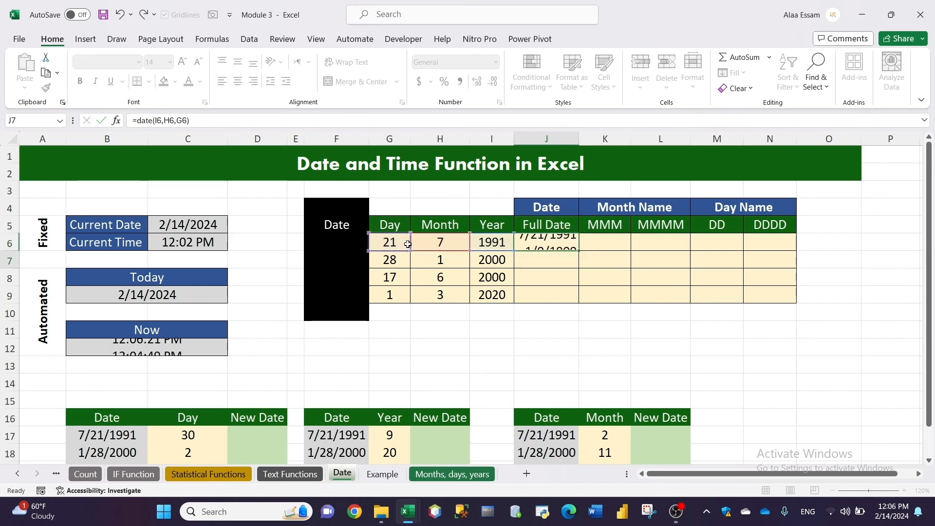
pyautogui.click(548, 240)
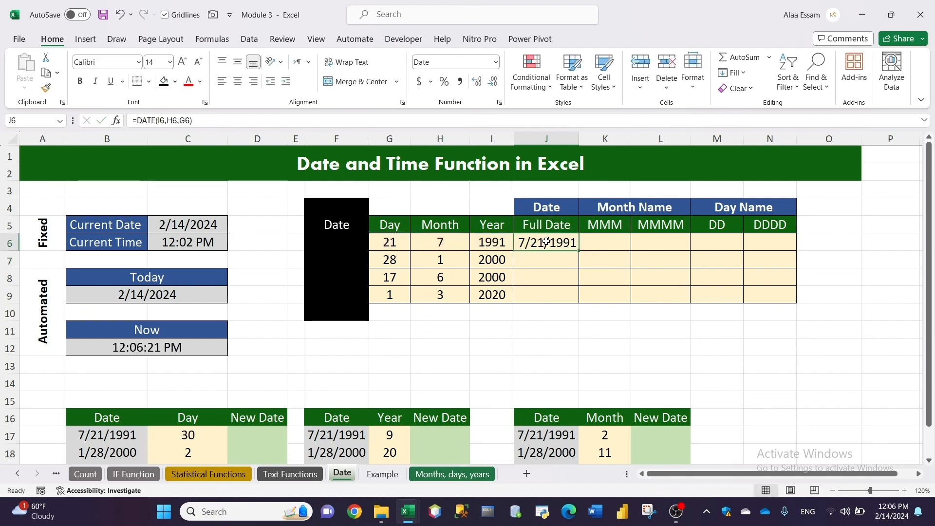
# - Enter =DATE(I7,H7,G7) in J7 and fill the formula down to J9
pyautogui.click(562, 262)
pyautogui.write('=date')
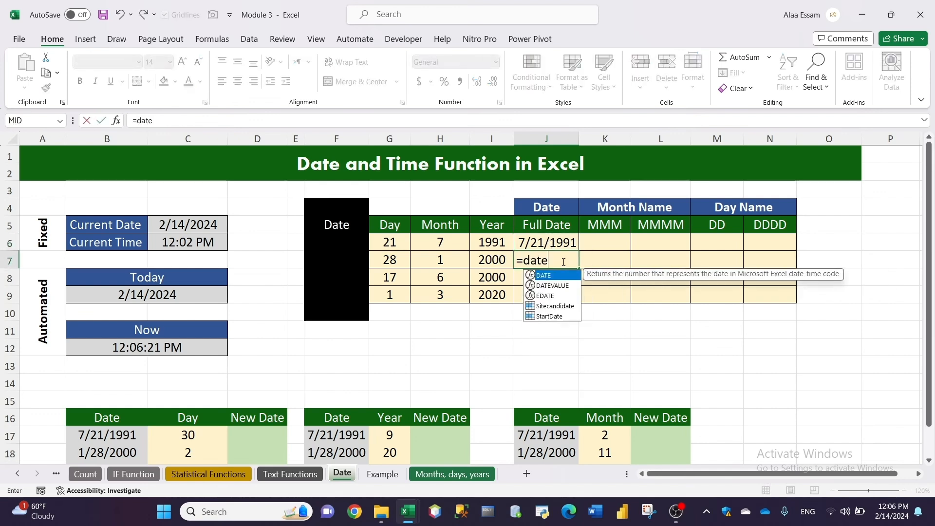
pyautogui.write('(')
pyautogui.click(501, 258)
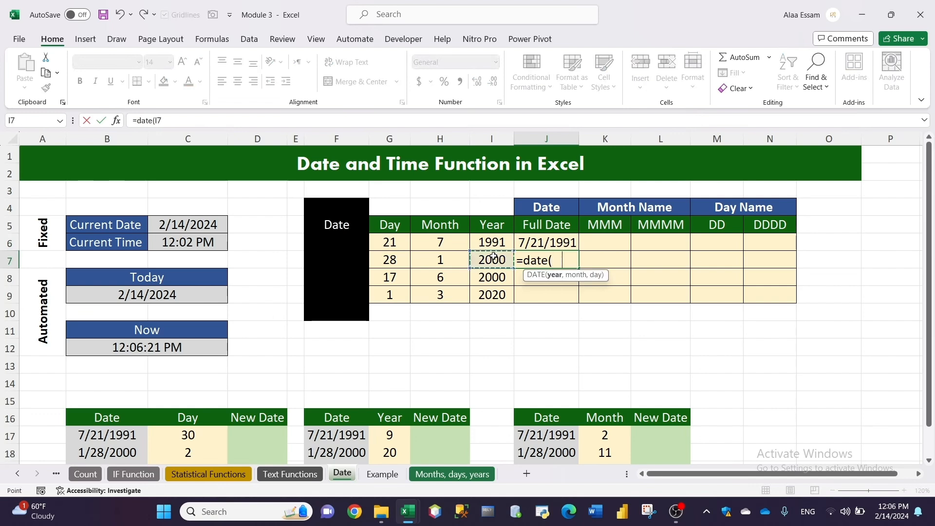
pyautogui.write(',')
pyautogui.click(433, 262)
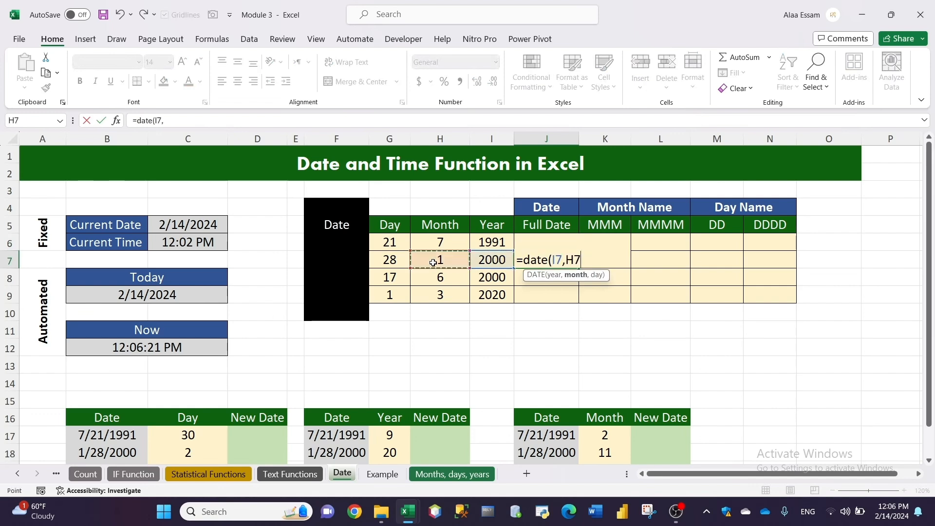
pyautogui.write(',')
pyautogui.click(392, 263)
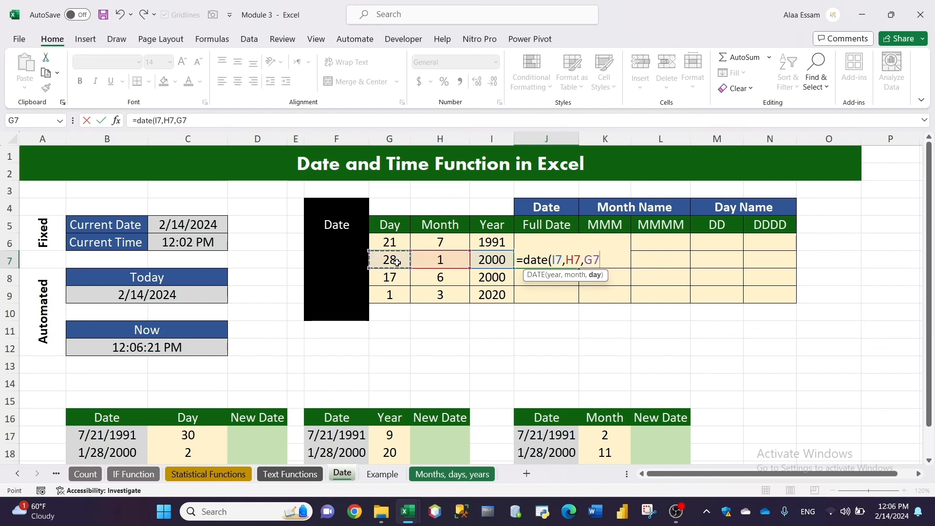
pyautogui.write(')')
pyautogui.hotkey('ctrl', 'Return')
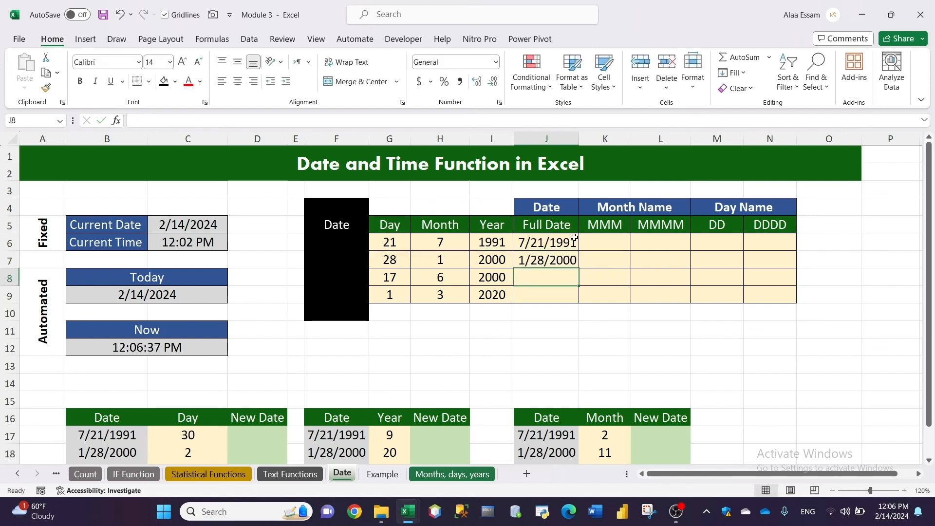
pyautogui.moveTo(580, 267); pyautogui.dragTo(583, 302)
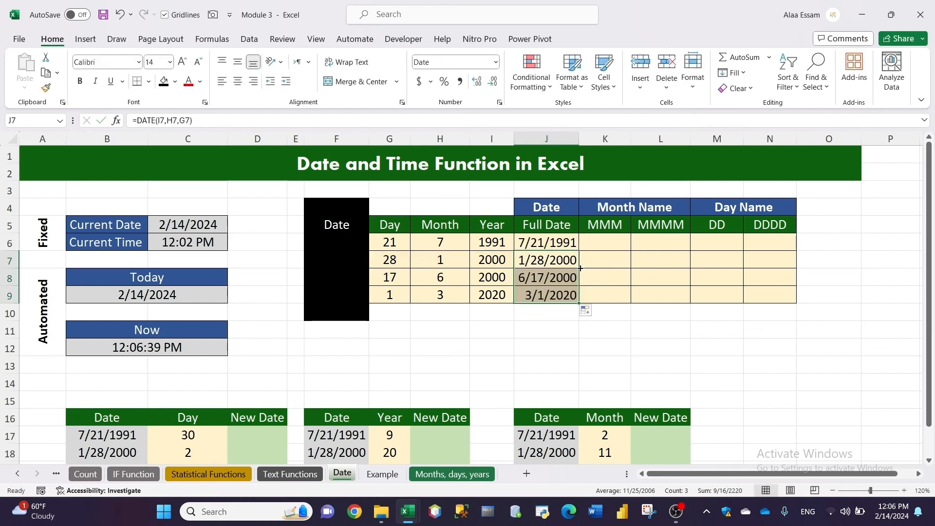
pyautogui.click(579, 142)
# - Enter =TEXT(J6,"MMM") in K6 to get the abbreviated month name of the first full date
pyautogui.click(611, 238)
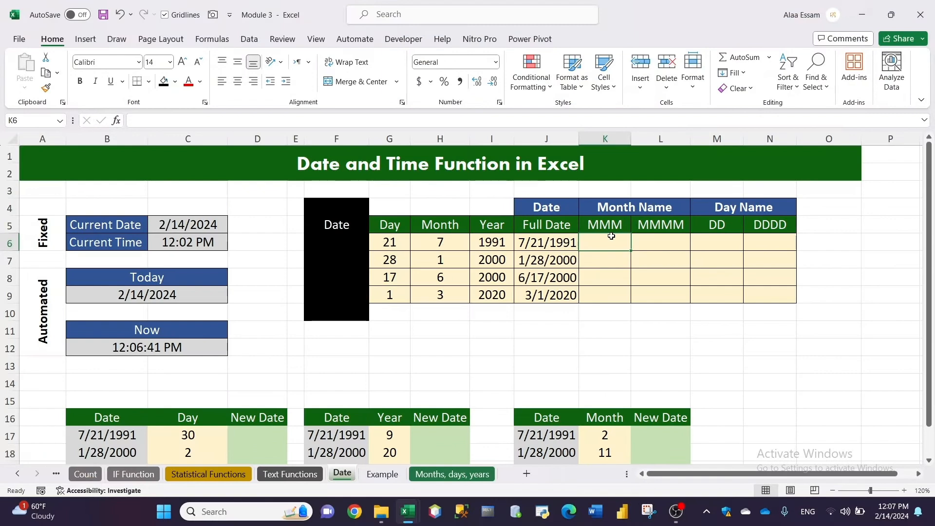
pyautogui.write('=text')
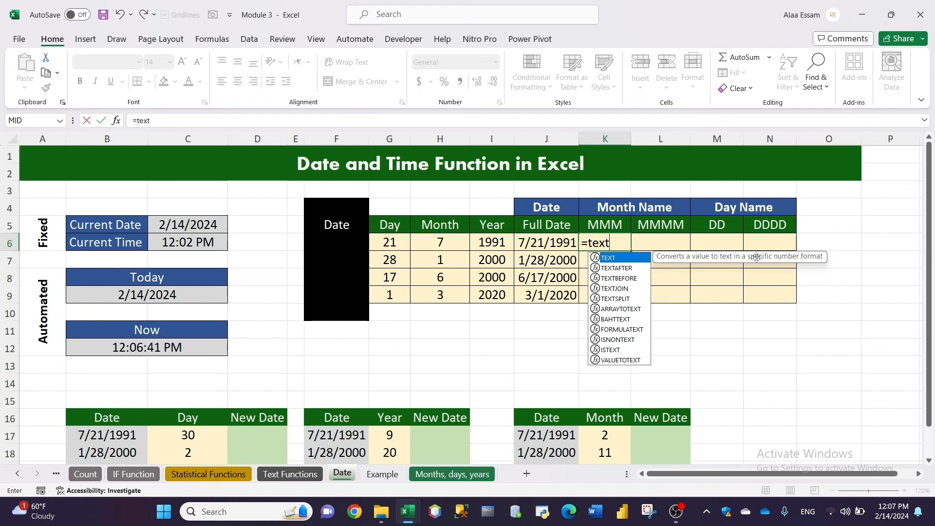
pyautogui.write('(')
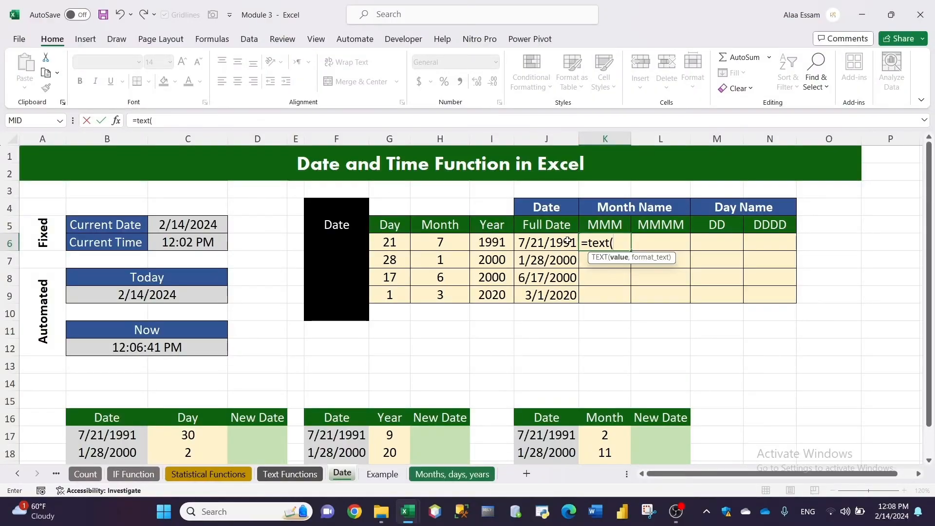
pyautogui.click(543, 242)
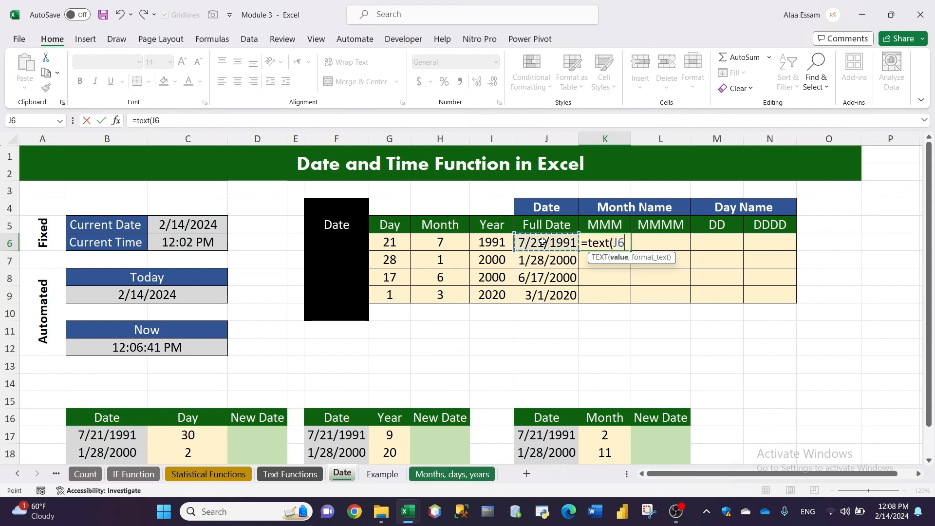
pyautogui.write(',')
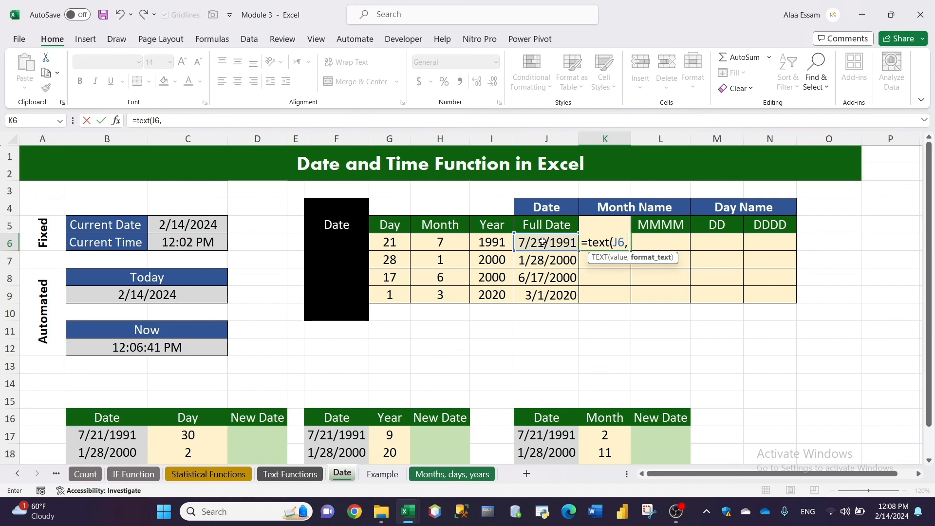
pyautogui.write('"')
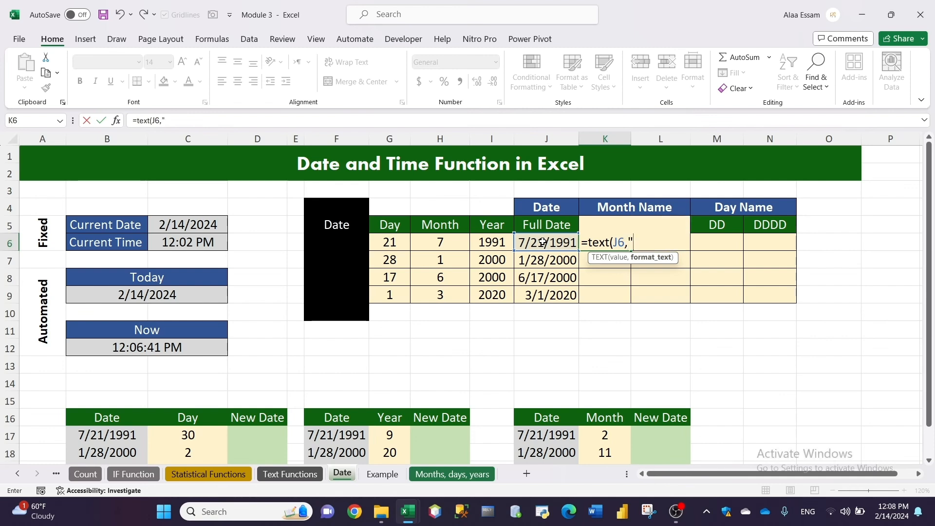
pyautogui.write('MMM')
pyautogui.write(')')
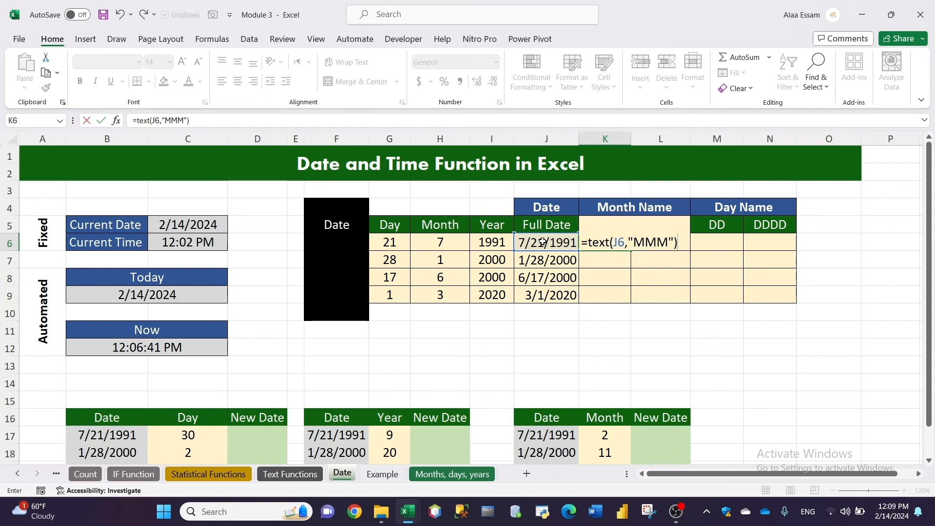
pyautogui.press('Return')
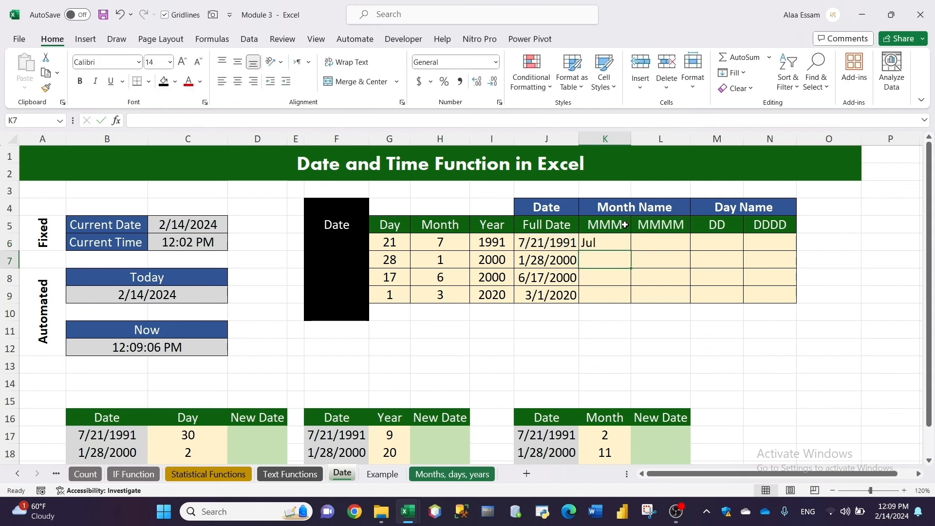
# - Fill the abbreviated month formula from K6 down to K9 and center the results
pyautogui.click(634, 250)
pyautogui.click(626, 248)
pyautogui.doubleClick(631, 251)
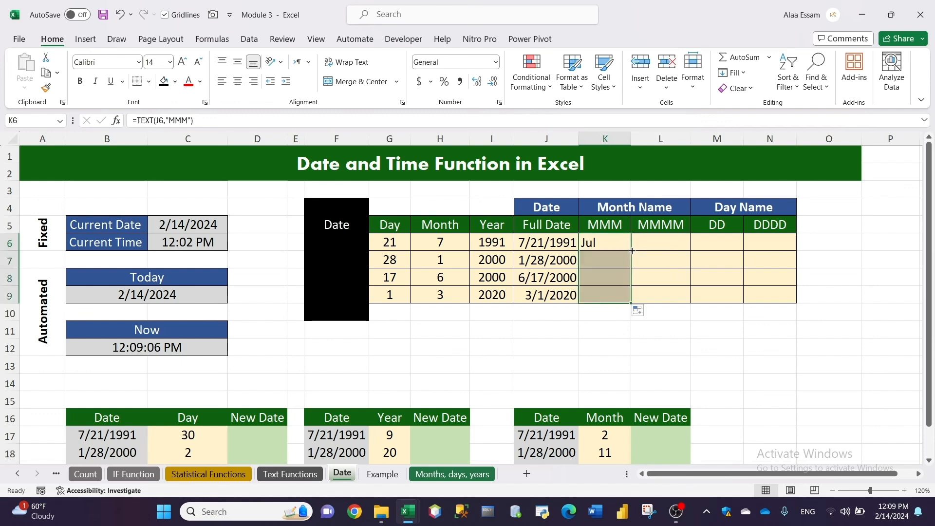
pyautogui.click(238, 82)
pyautogui.click(672, 246)
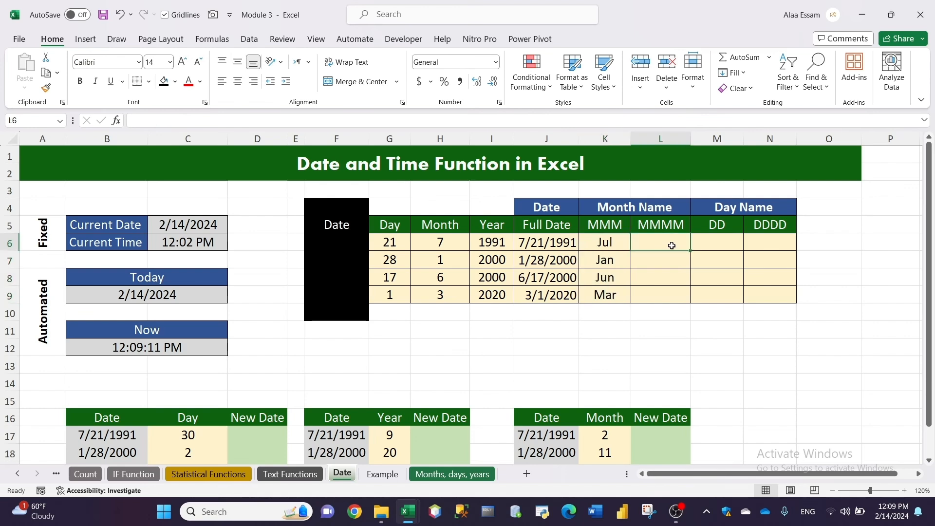
pyautogui.click(600, 239)
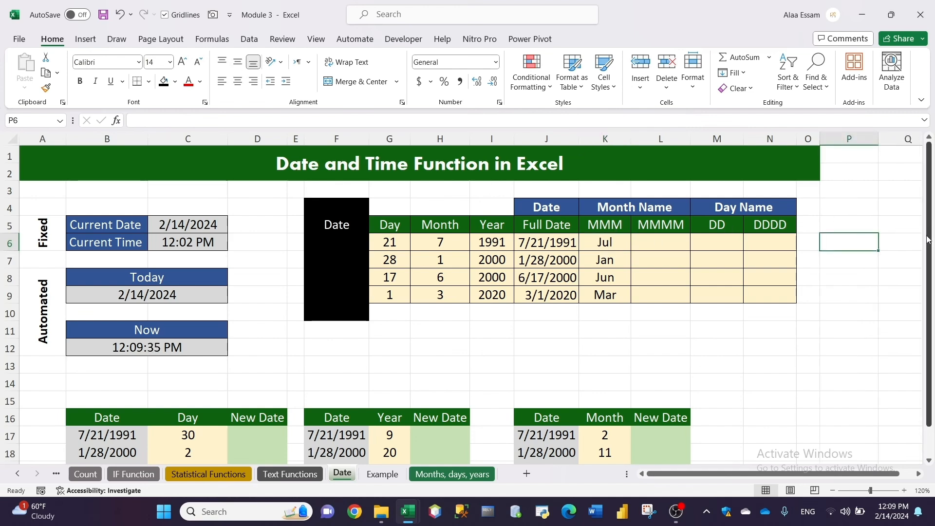
# - Enter Sat in P6 and autofill the abbreviated day names down to P13
pyautogui.write('Sat')
pyautogui.press('Return')
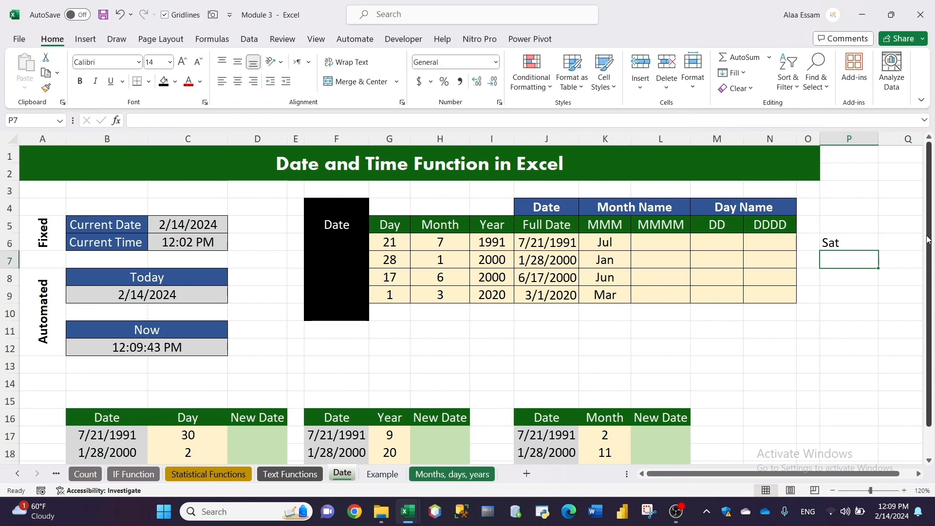
pyautogui.click(850, 242)
pyautogui.moveTo(879, 251); pyautogui.dragTo(882, 366)
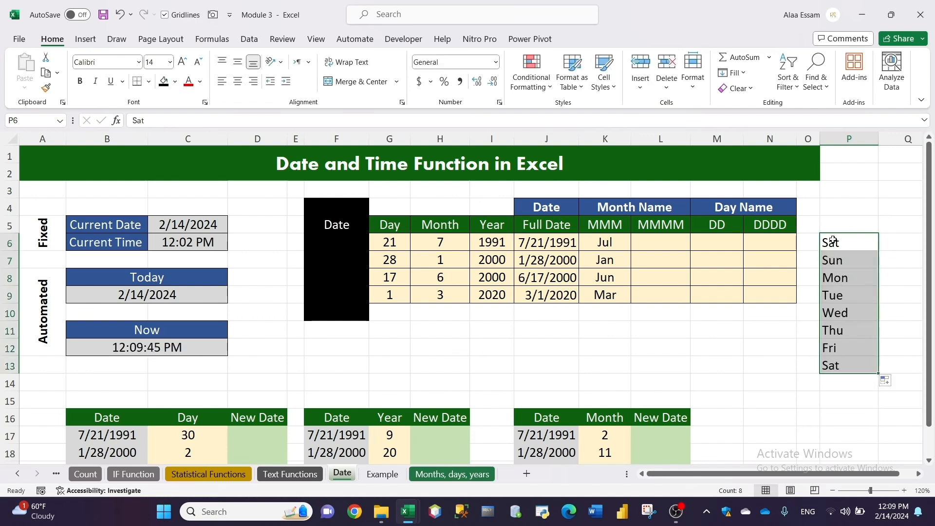
# - Try autofilling a day series from Sa in Q6 down to Q13, and clear the filled cells
pyautogui.click(909, 242)
pyautogui.write('Sa')
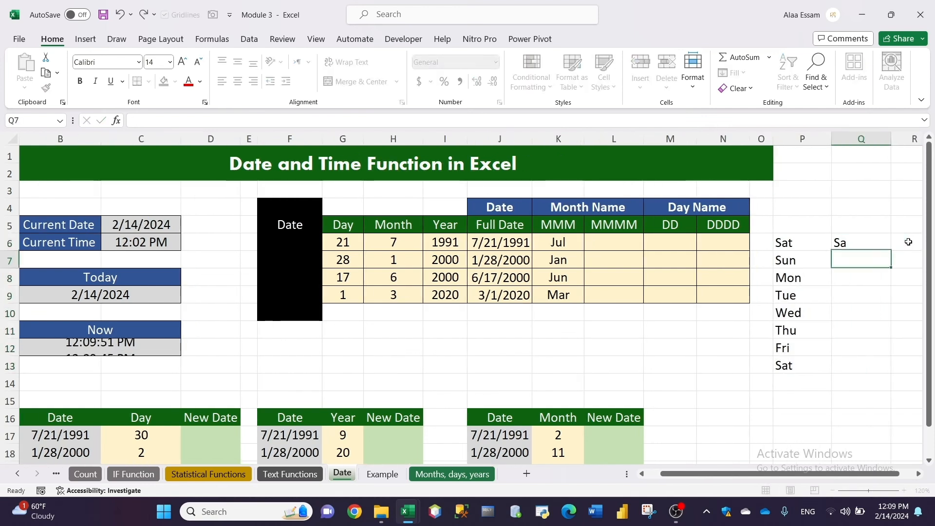
pyautogui.moveTo(891, 251); pyautogui.dragTo(877, 370)
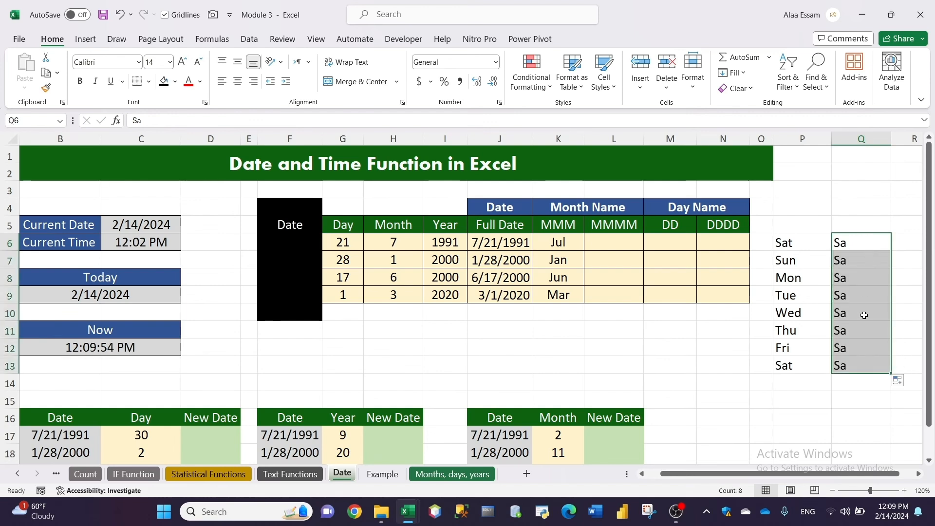
pyautogui.press('Delete')
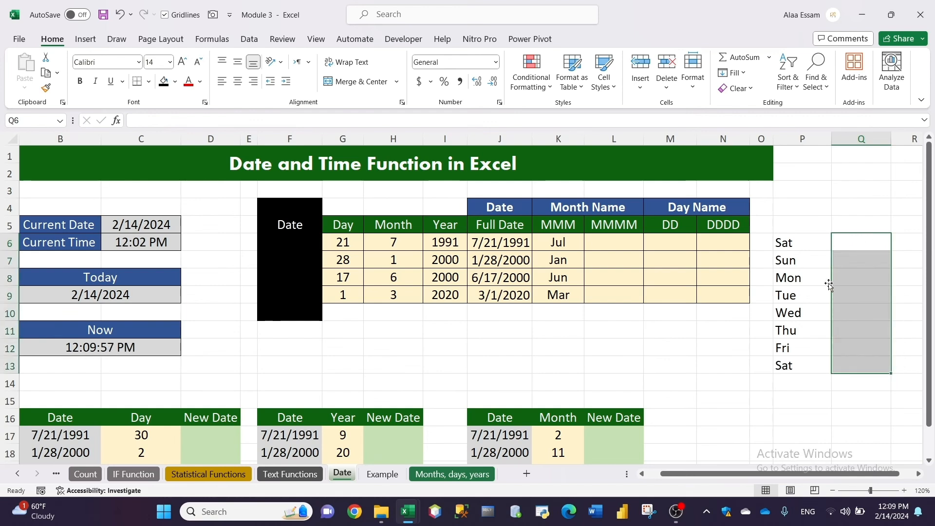
# - Autofill a month series from Jan in Q6 down to Q13, and clear the sample day and month lists in P6:Q13
pyautogui.click(796, 242)
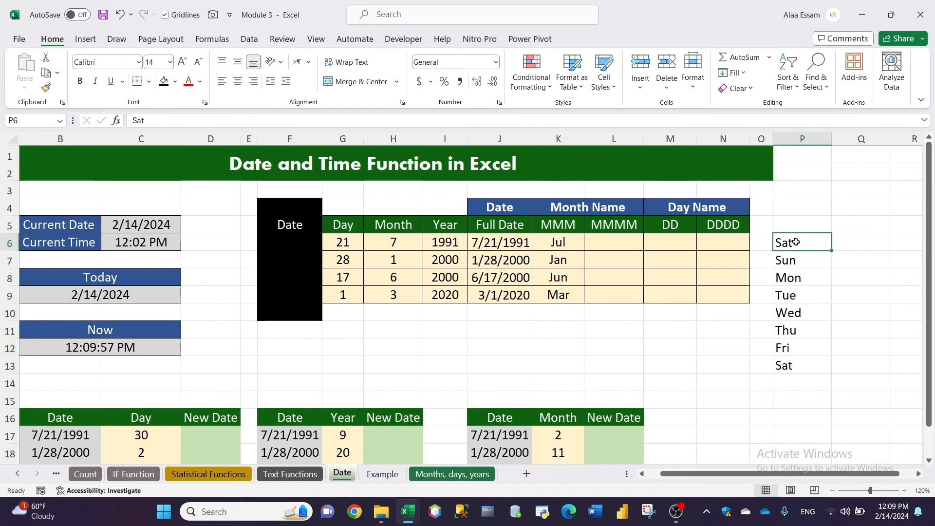
pyautogui.moveTo(796, 242); pyautogui.dragTo(797, 363)
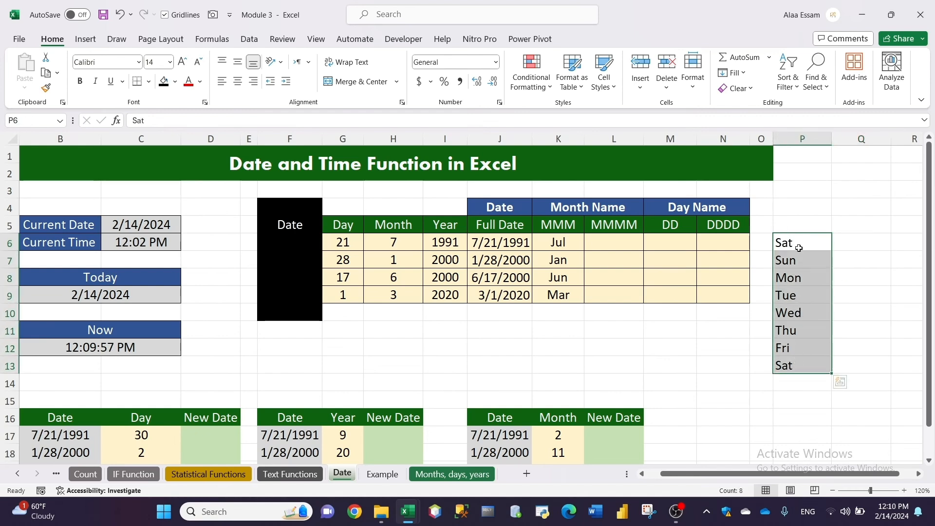
pyautogui.click(856, 248)
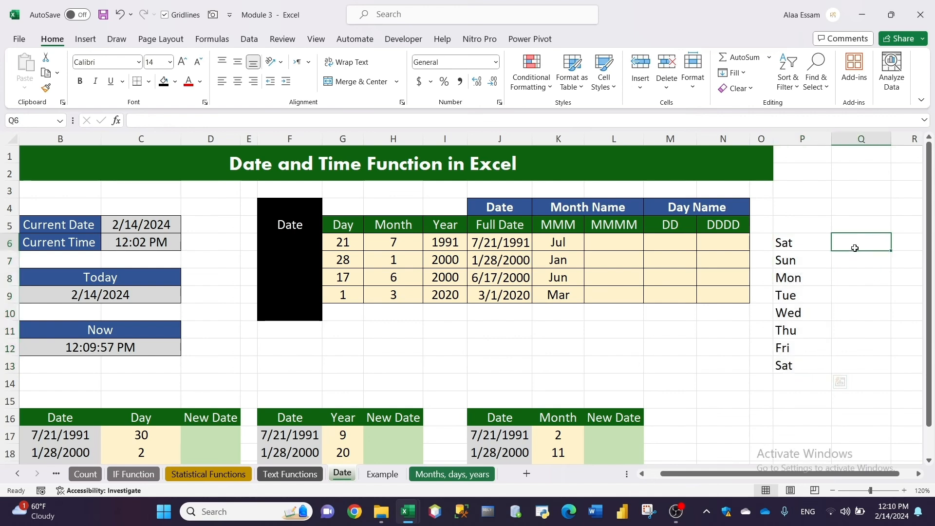
pyautogui.moveTo(787, 243); pyautogui.dragTo(783, 368)
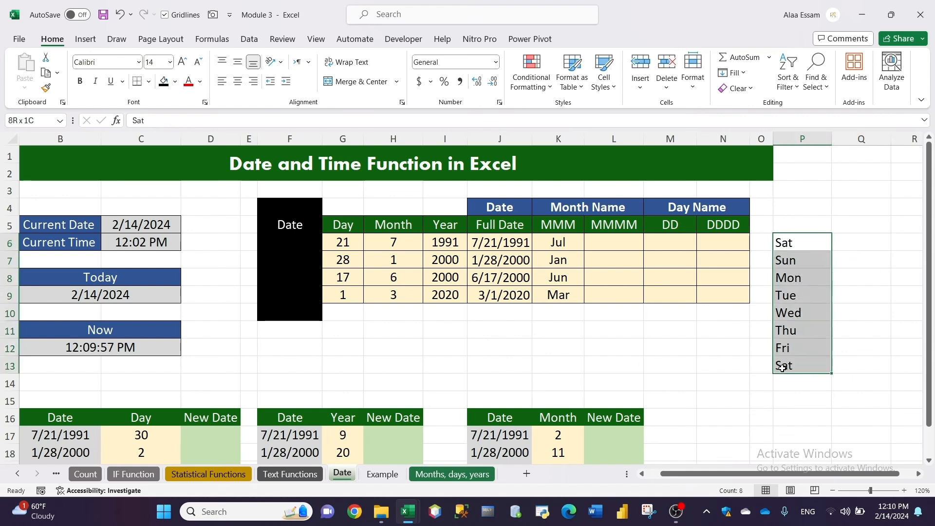
pyautogui.click(844, 238)
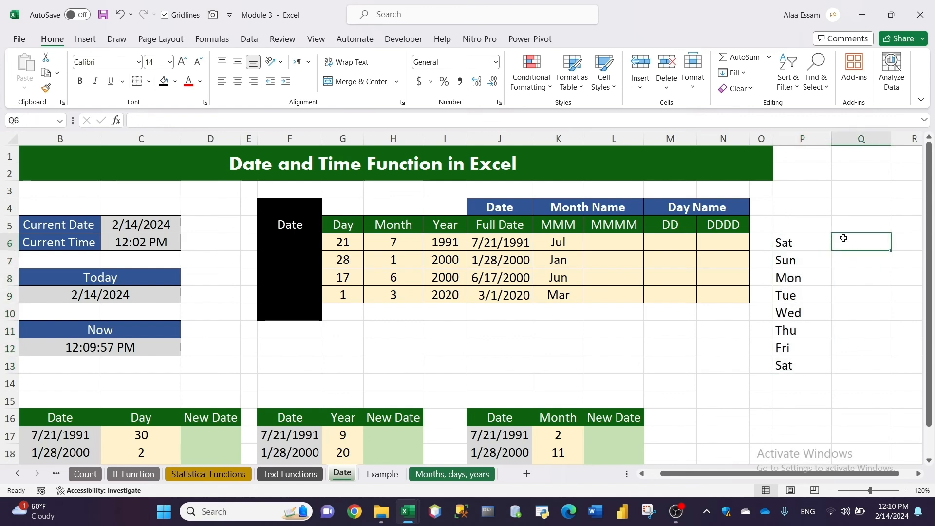
pyautogui.write('Jan')
pyautogui.press('Return')
pyautogui.click(843, 237)
pyautogui.moveTo(893, 248); pyautogui.dragTo(897, 370)
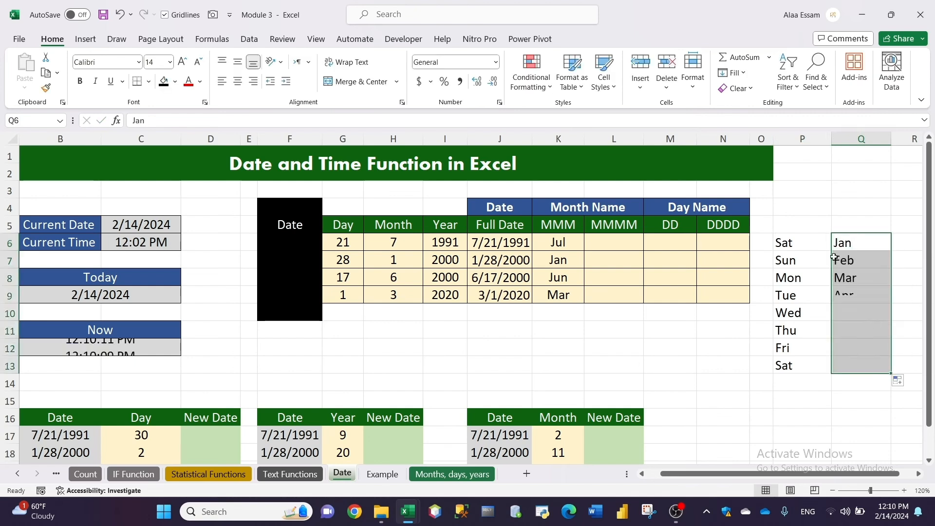
pyautogui.moveTo(846, 240); pyautogui.dragTo(789, 364)
pyautogui.press('Delete')
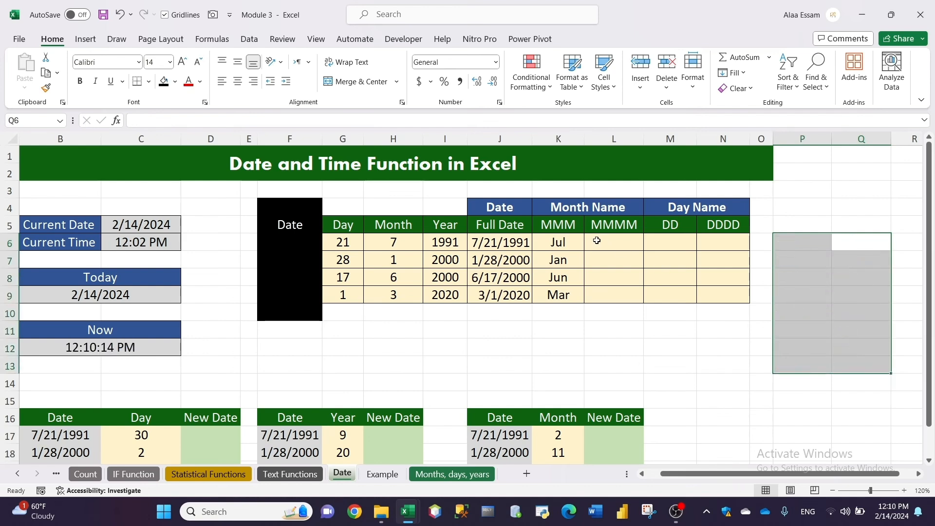
# - Enter =TEXT(J6,"MMMM") in L6 for the full month name and fill the formula down to L9
pyautogui.click(597, 241)
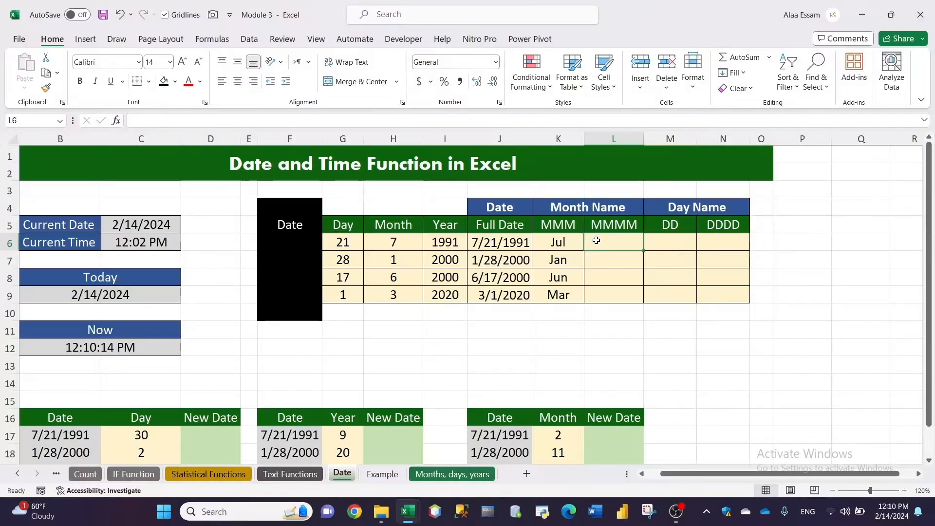
pyautogui.write('=')
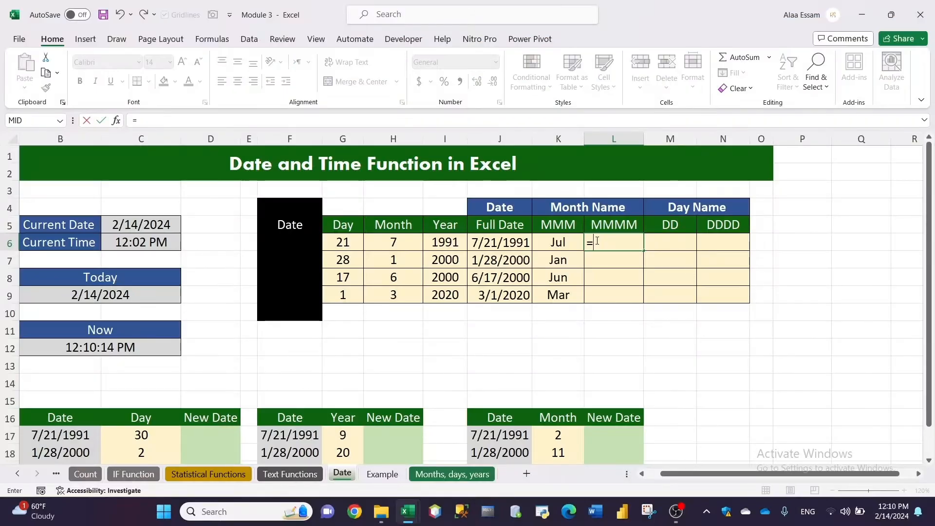
pyautogui.write('t')
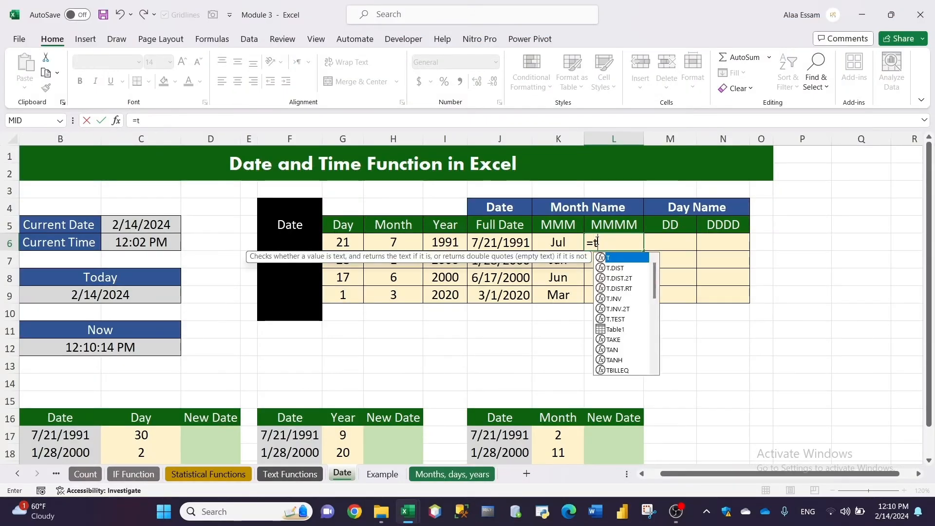
pyautogui.write('ext(')
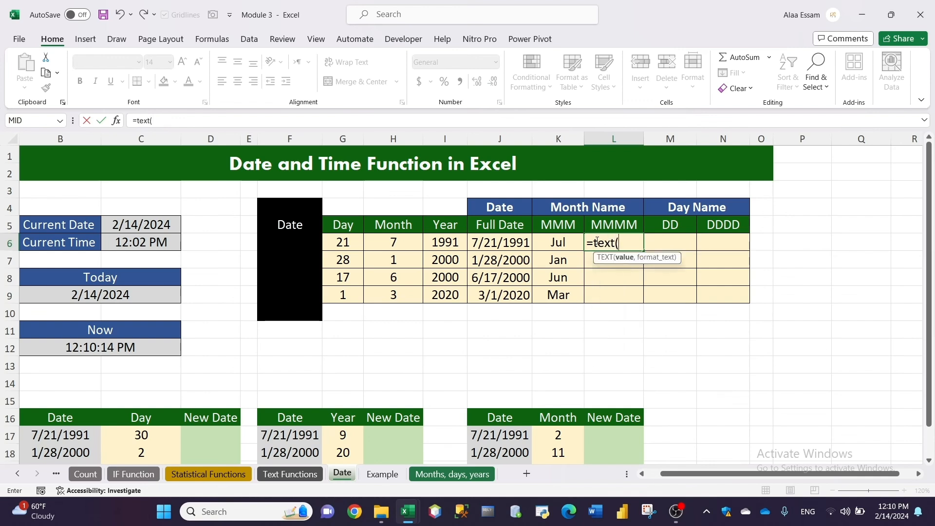
pyautogui.click(502, 242)
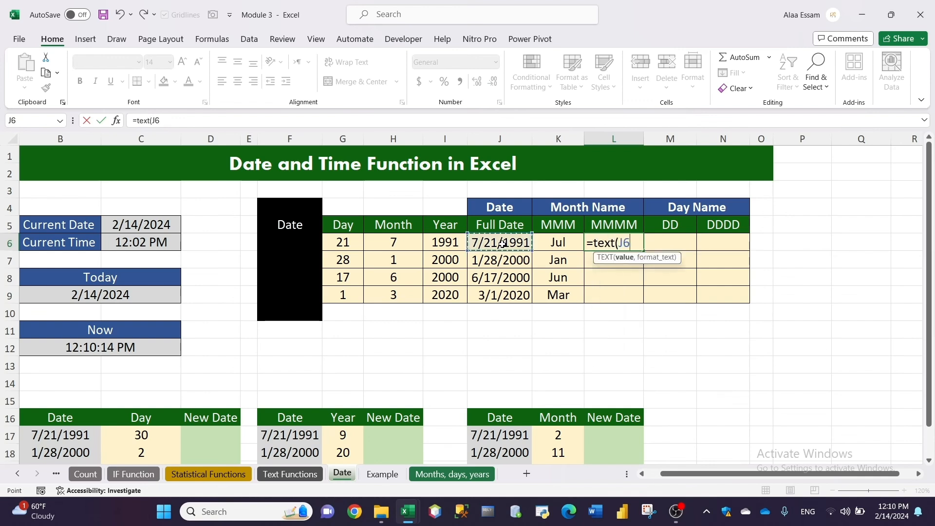
pyautogui.write(',"')
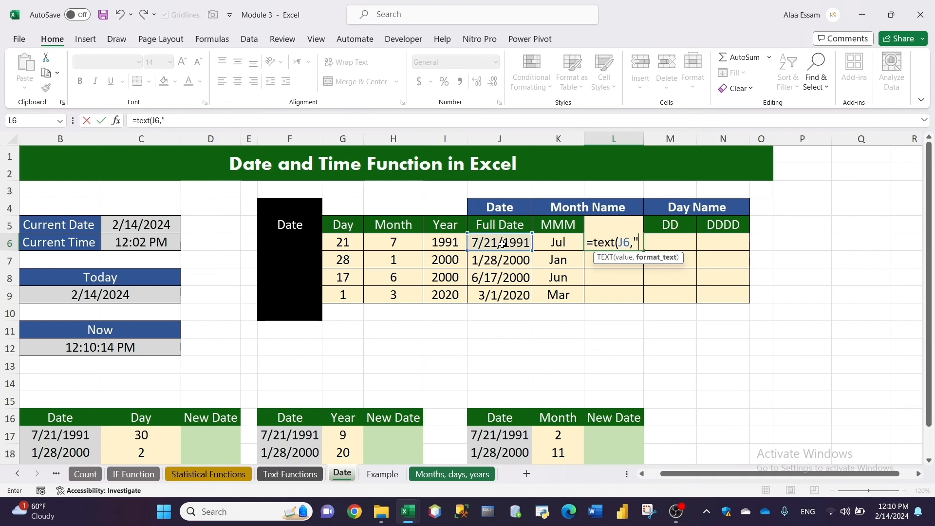
pyautogui.write('MMMM')
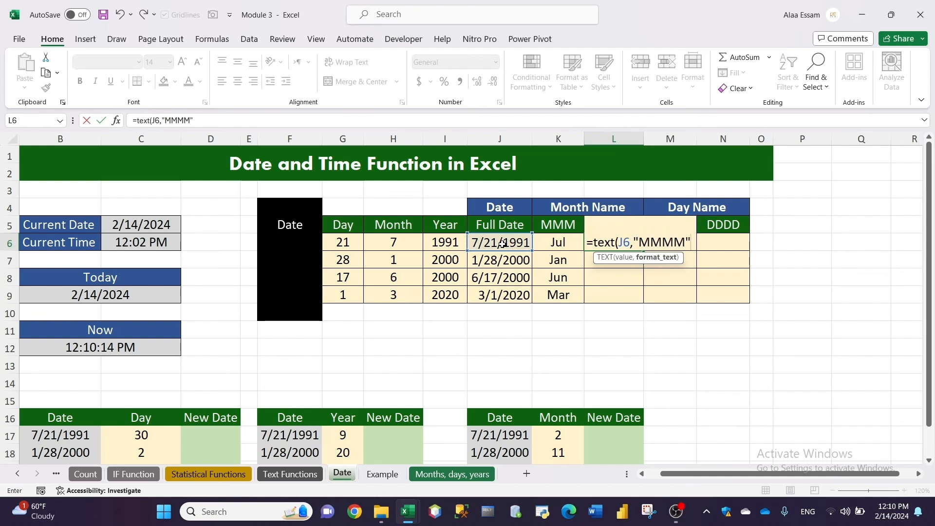
pyautogui.write('")')
pyautogui.press('Return')
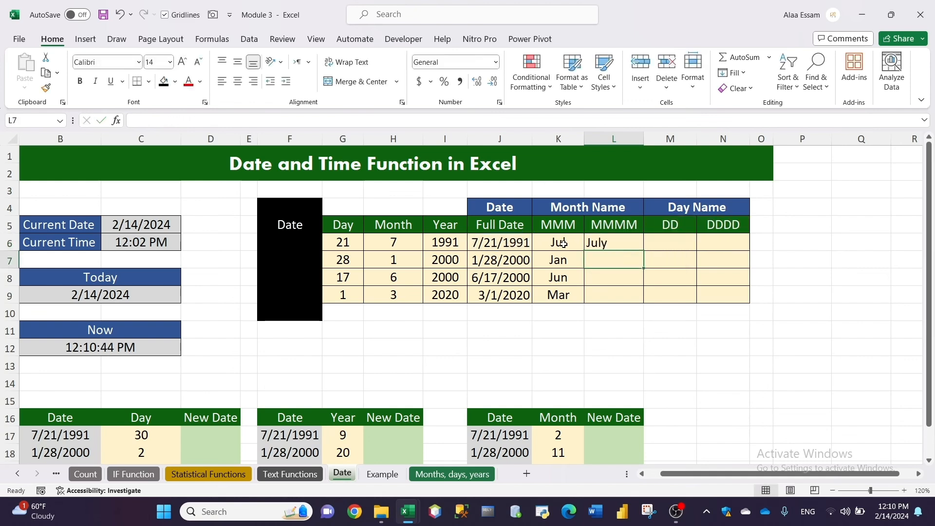
pyautogui.click(611, 237)
pyautogui.doubleClick(643, 251)
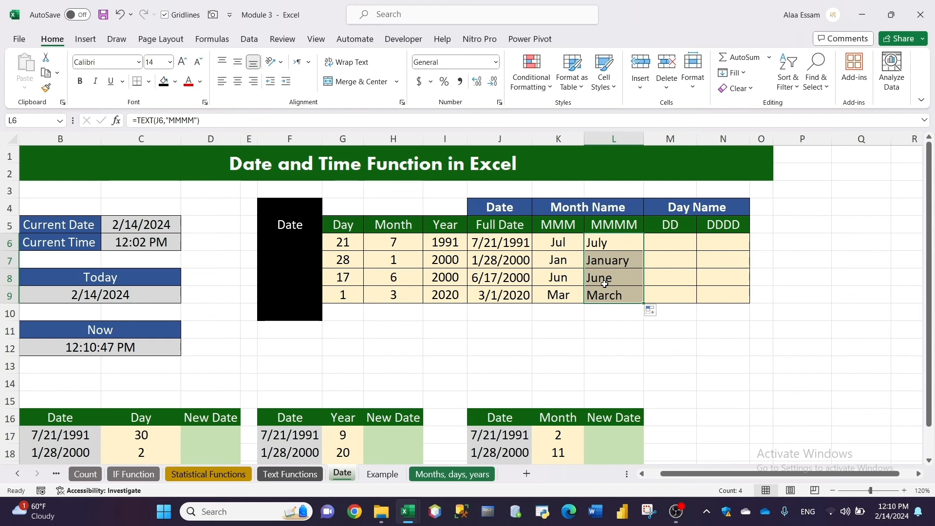
# - Enter =TEXT(J6,"ddd") in M6 for the abbreviated day name and fill the formula down to M9
pyautogui.click(684, 242)
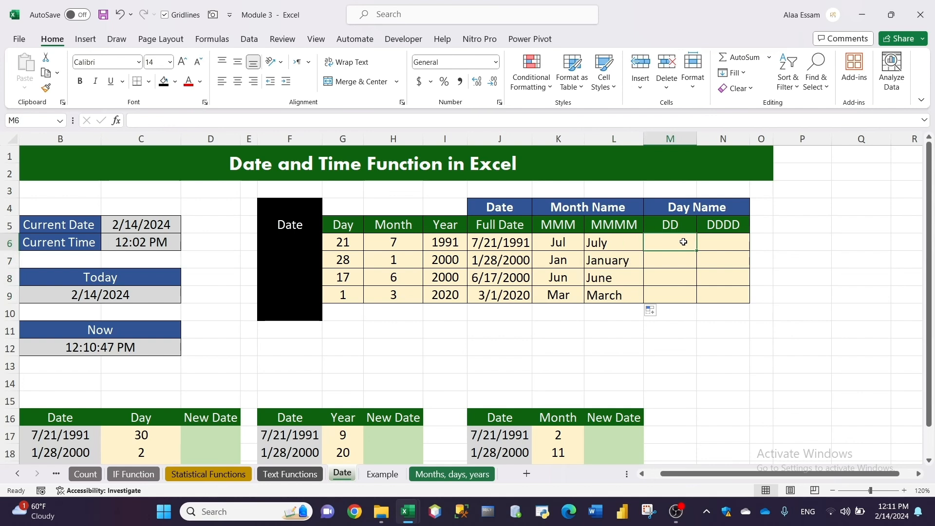
pyautogui.write('=text')
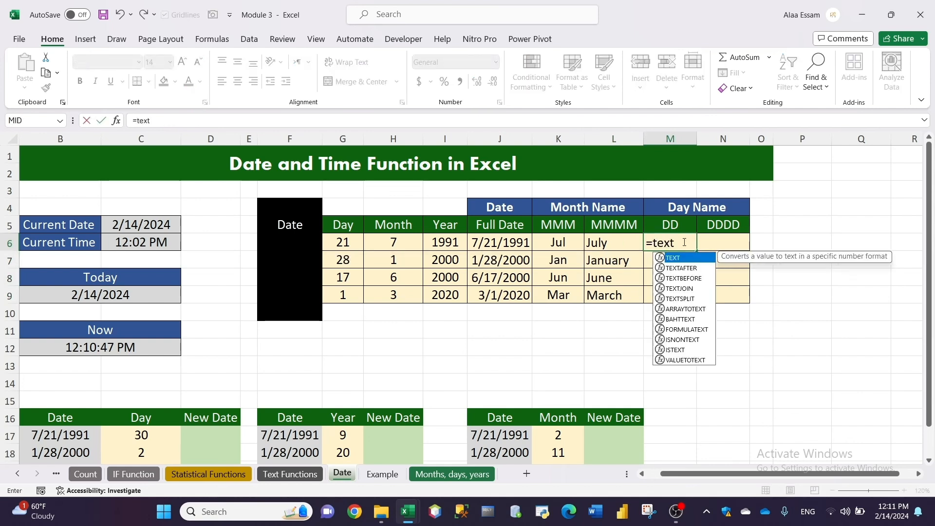
pyautogui.write('(')
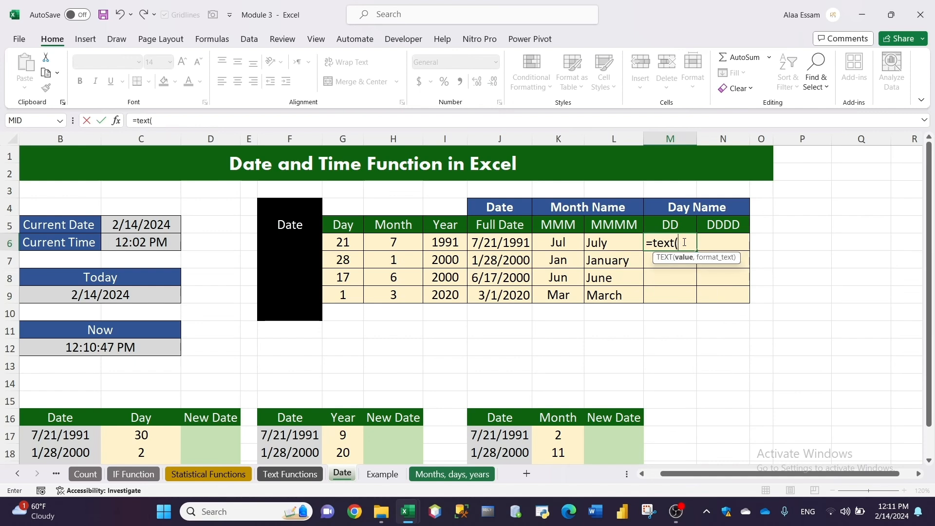
pyautogui.click(501, 243)
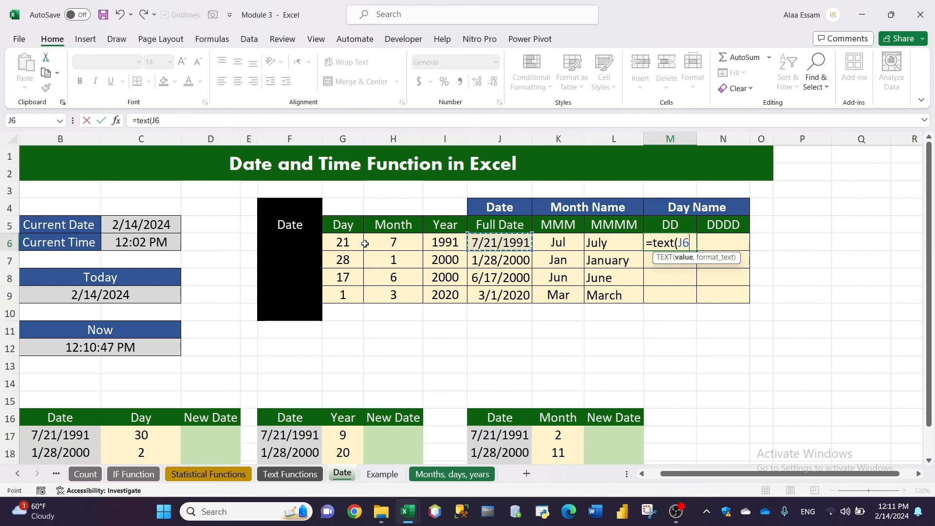
pyautogui.write(',"')
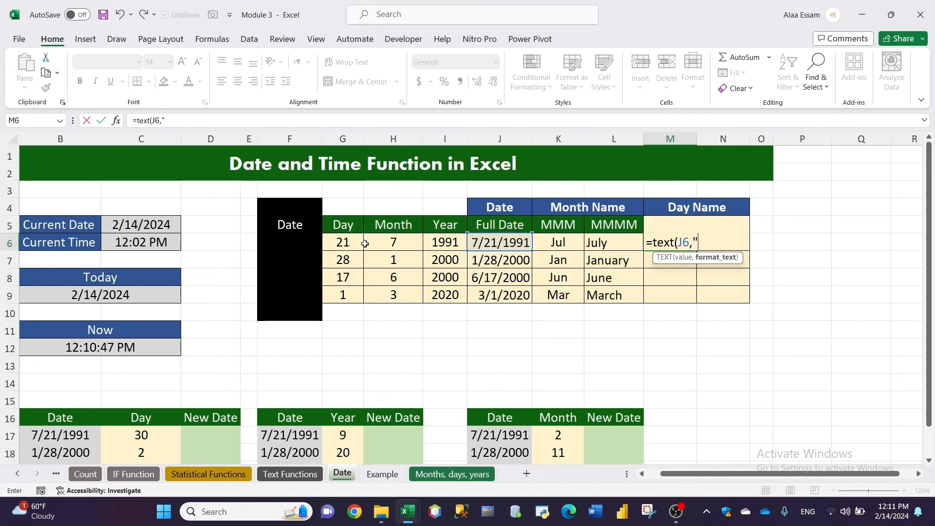
pyautogui.write('ddd")')
pyautogui.press('Return')
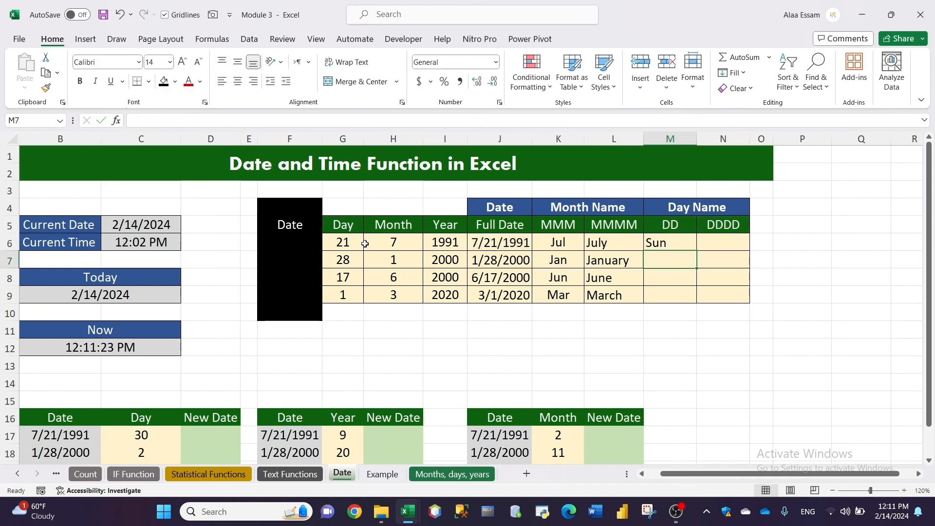
pyautogui.click(689, 244)
pyautogui.doubleClick(699, 250)
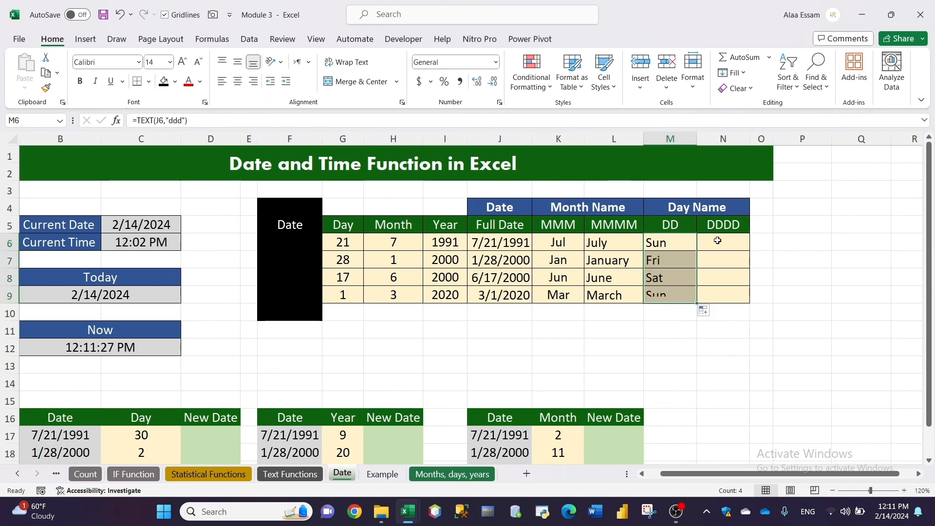
# - Enter =TEXT(J6,"dddd") in N6 for the full day name and fill the formula down to N9
pyautogui.click(722, 242)
pyautogui.write('=')
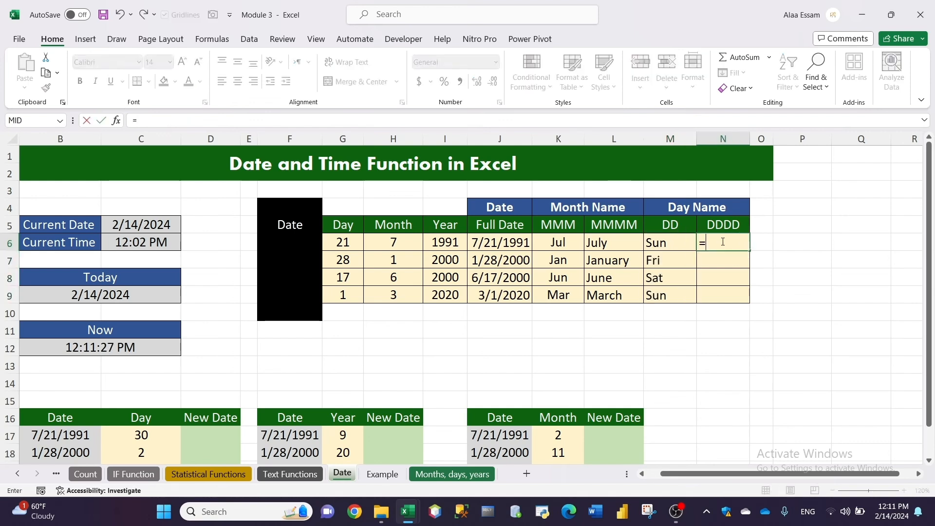
pyautogui.write('ex')
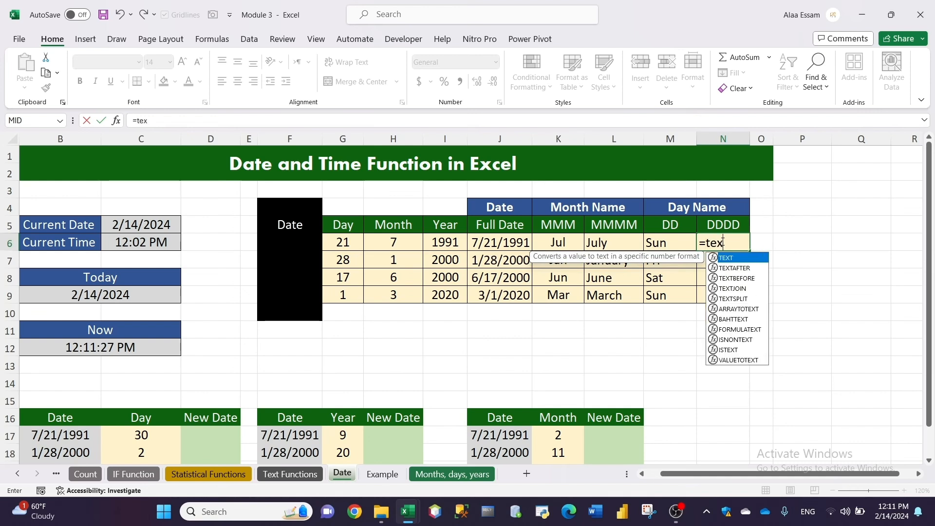
pyautogui.write('t(')
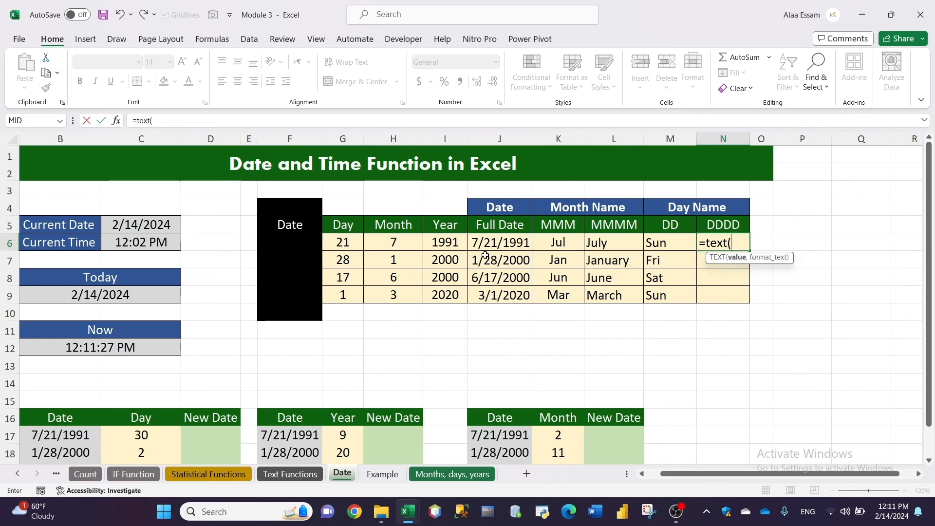
pyautogui.click(497, 243)
pyautogui.write(',')
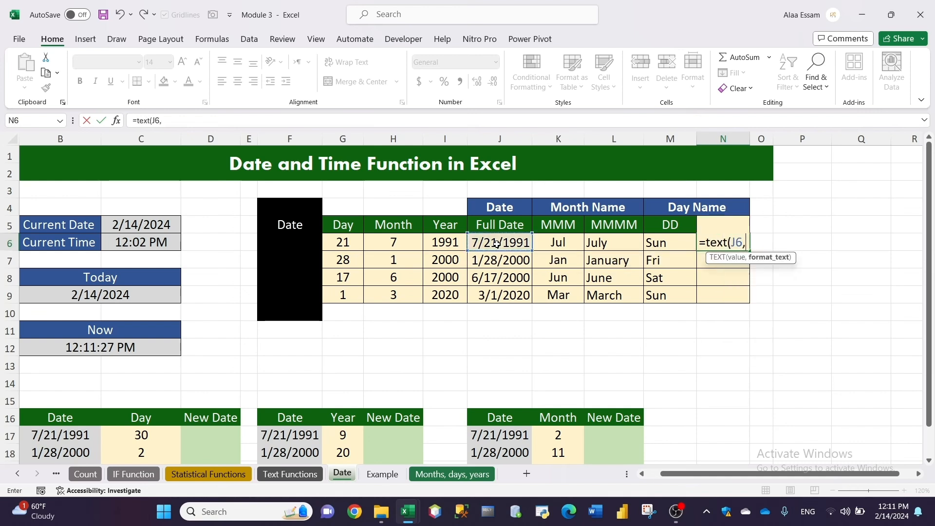
pyautogui.write('"')
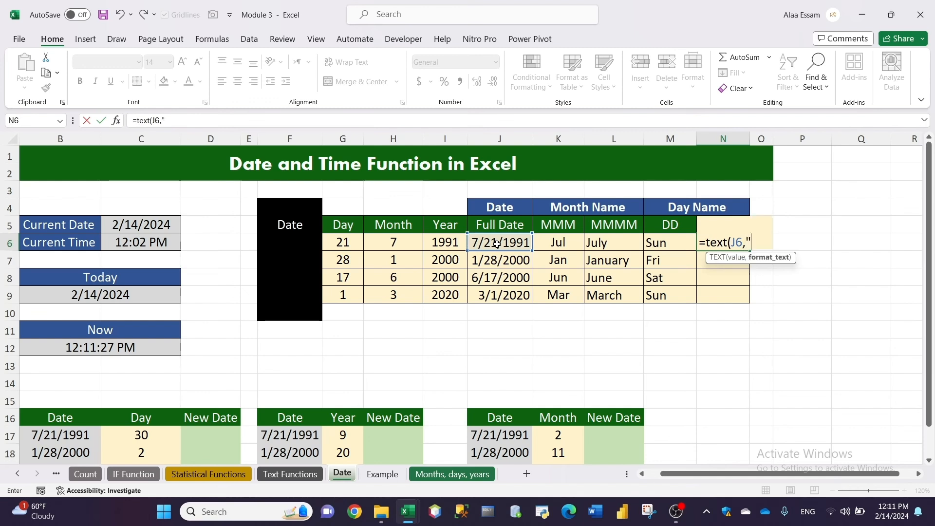
pyautogui.write('dddd')
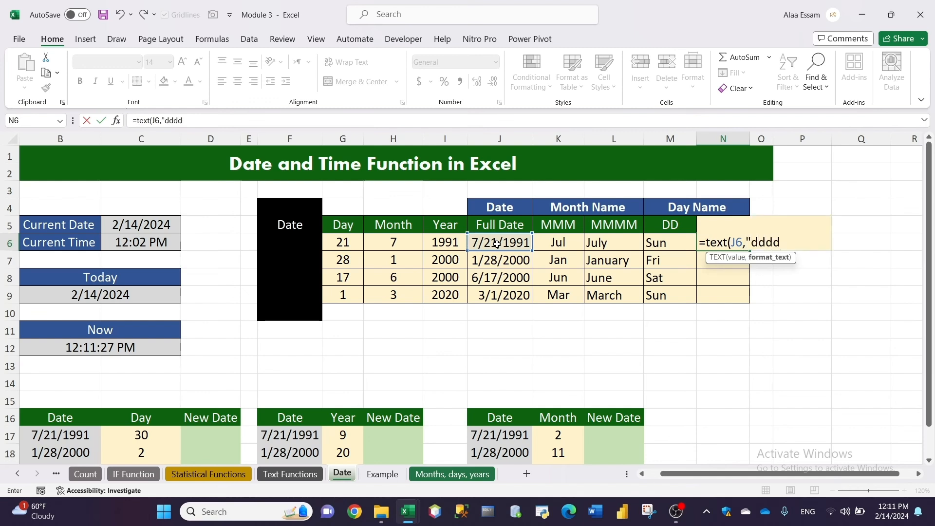
pyautogui.write('")')
pyautogui.press('Return')
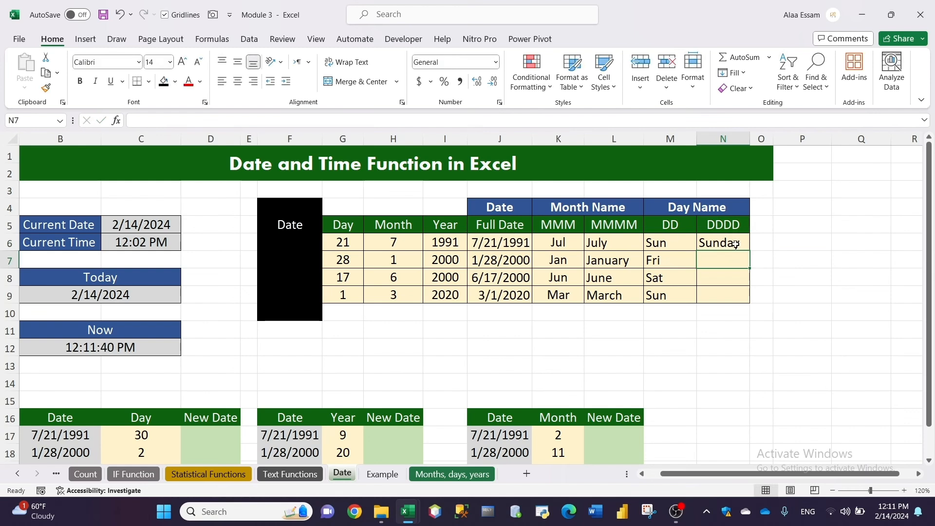
pyautogui.click(736, 244)
pyautogui.doubleClick(750, 250)
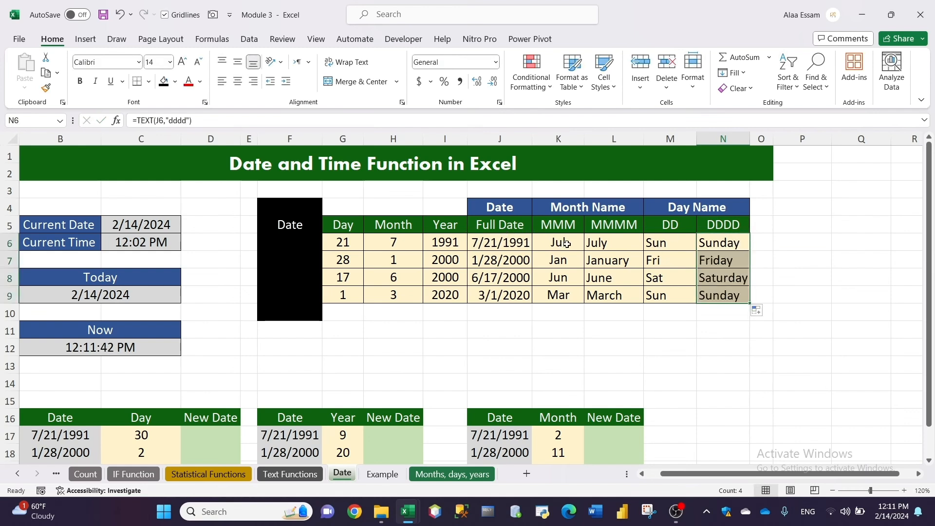
pyautogui.moveTo(565, 244); pyautogui.dragTo(604, 296)
pyautogui.moveTo(668, 244); pyautogui.dragTo(723, 312)
# - Widen column O and enter =TEXT(J6,"yy") in O6 for the two-digit year
pyautogui.click(763, 240)
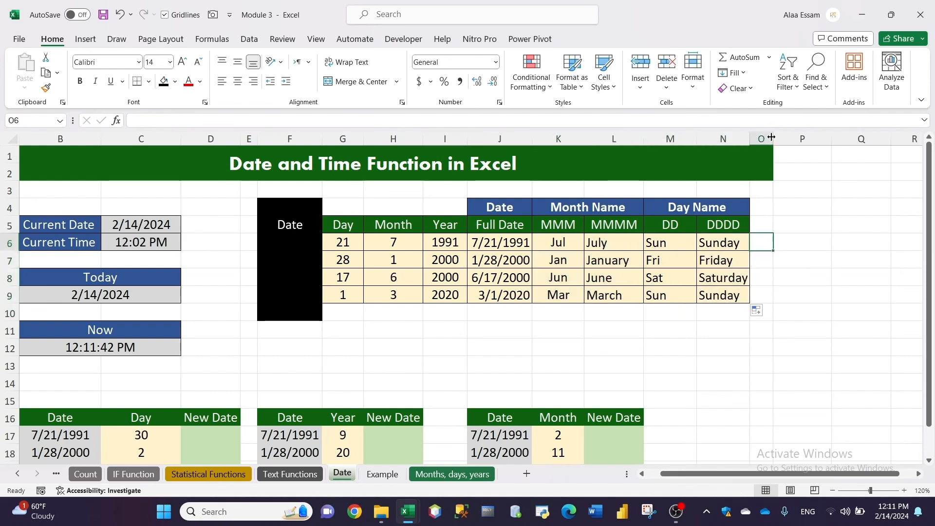
pyautogui.moveTo(773, 140); pyautogui.dragTo(815, 136)
pyautogui.write('=')
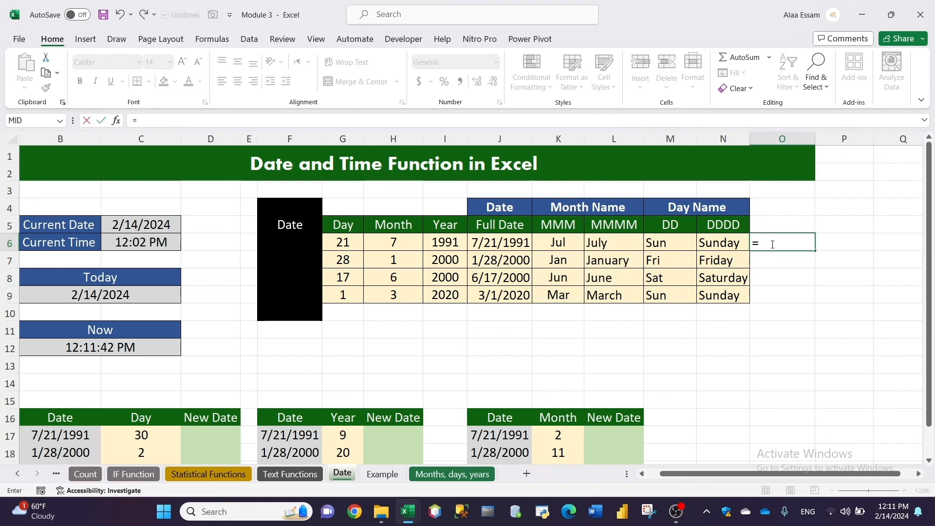
pyautogui.write('text(')
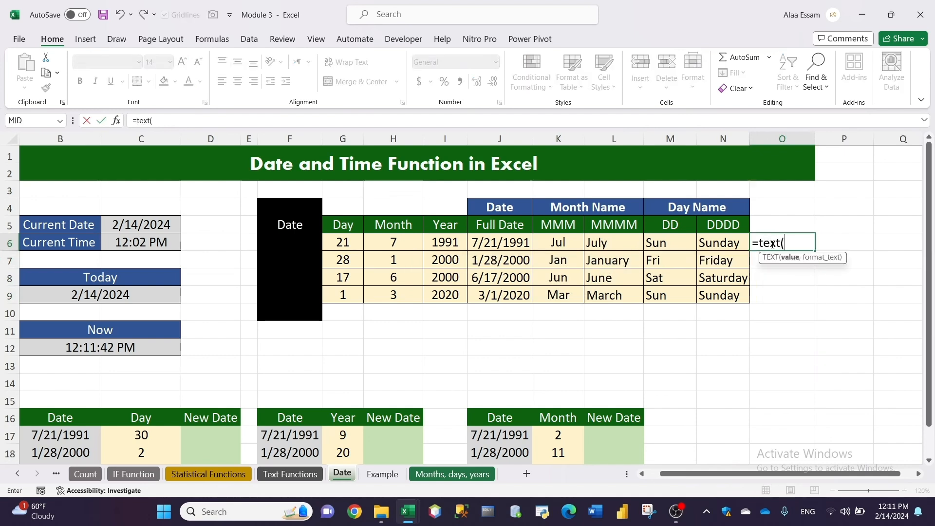
pyautogui.click(507, 242)
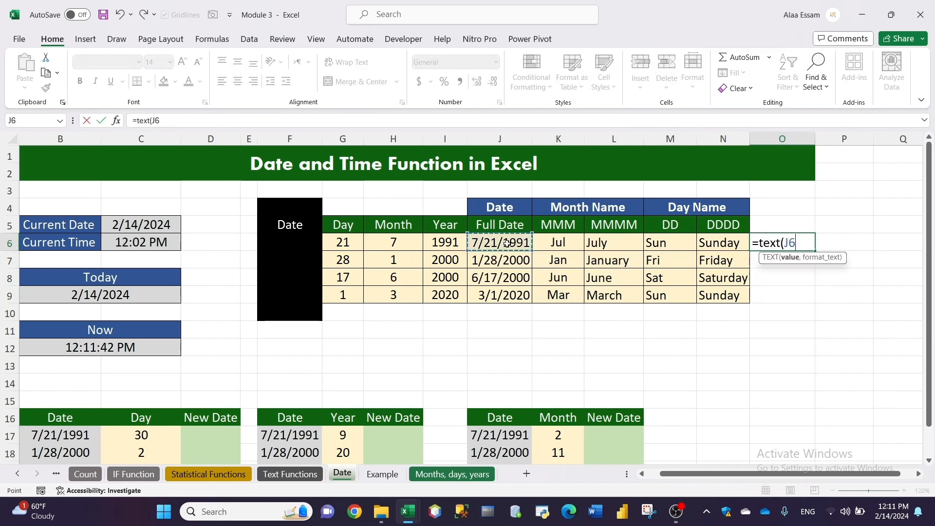
pyautogui.write(',')
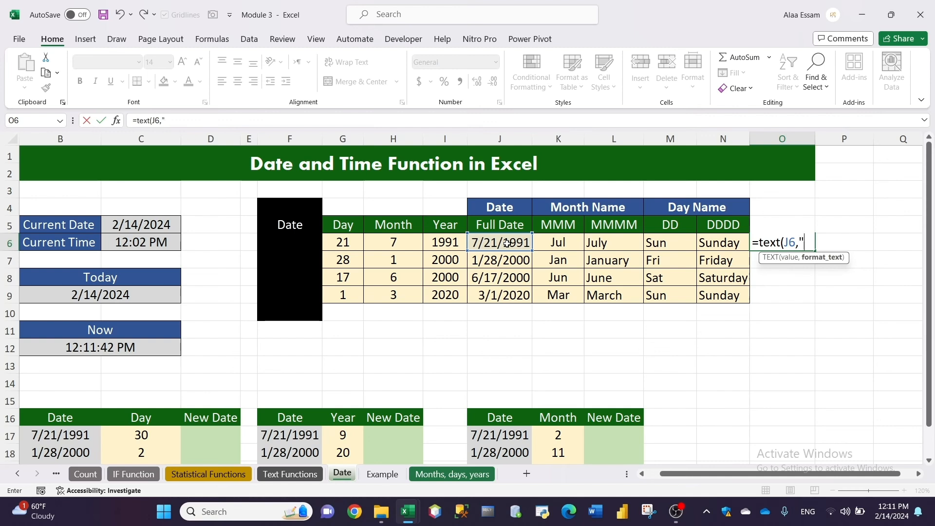
pyautogui.write('"yy")')
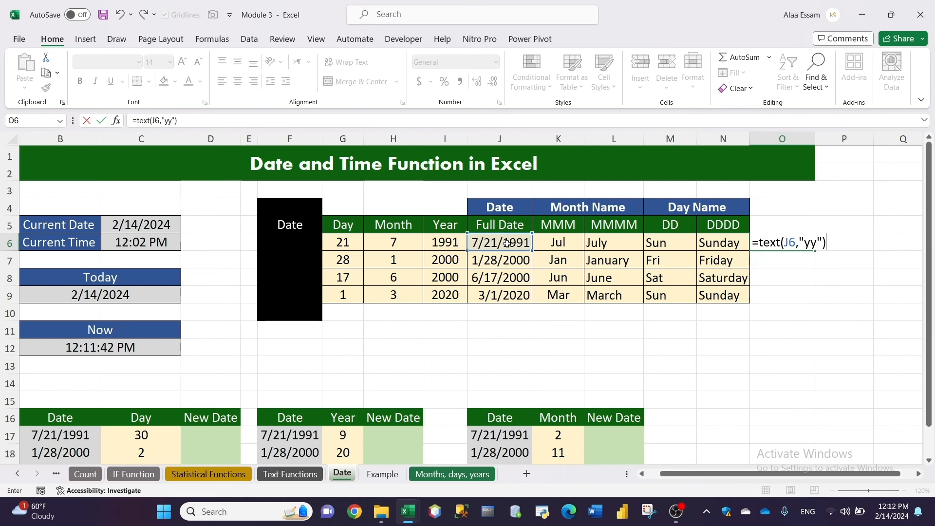
pyautogui.press('Return')
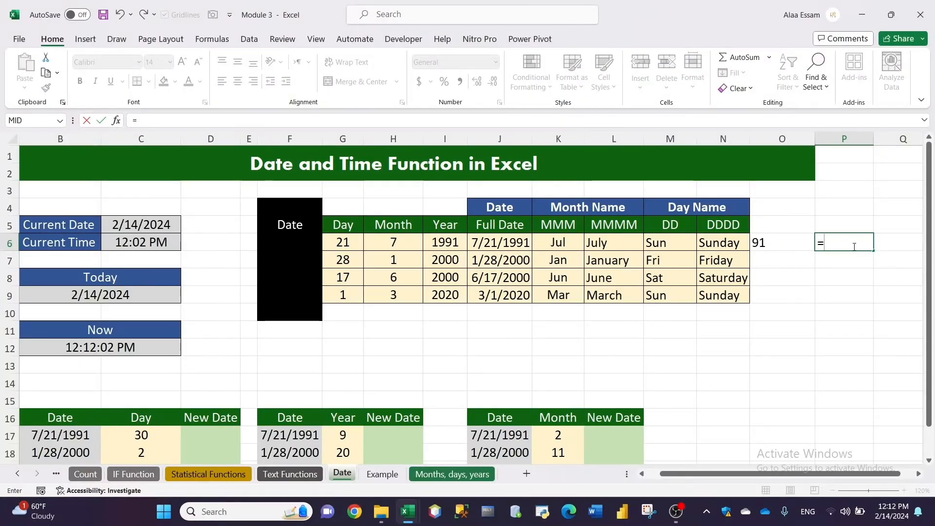
# - Enter =TEXT(J6,"yyyy") in P6 for the four-digit year and fill the formulas in O6:P6 down to row 9
pyautogui.write('text')
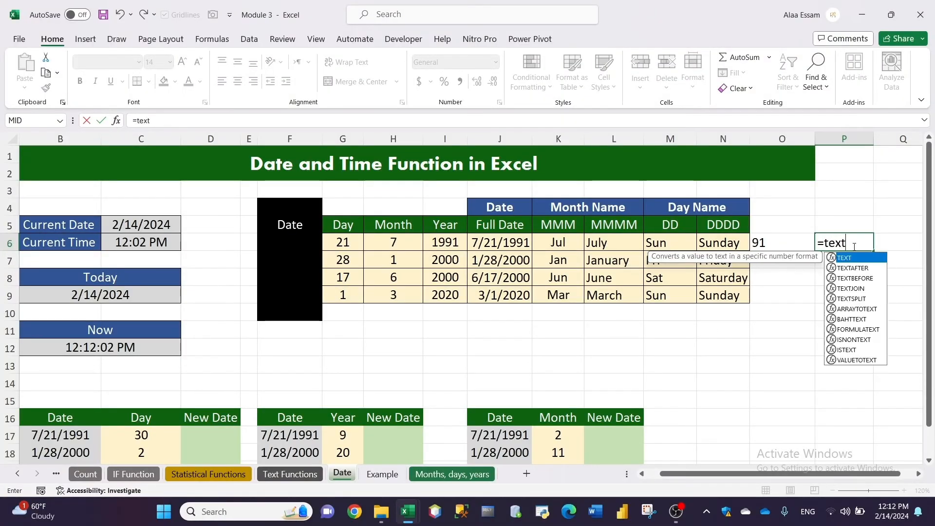
pyautogui.write('(')
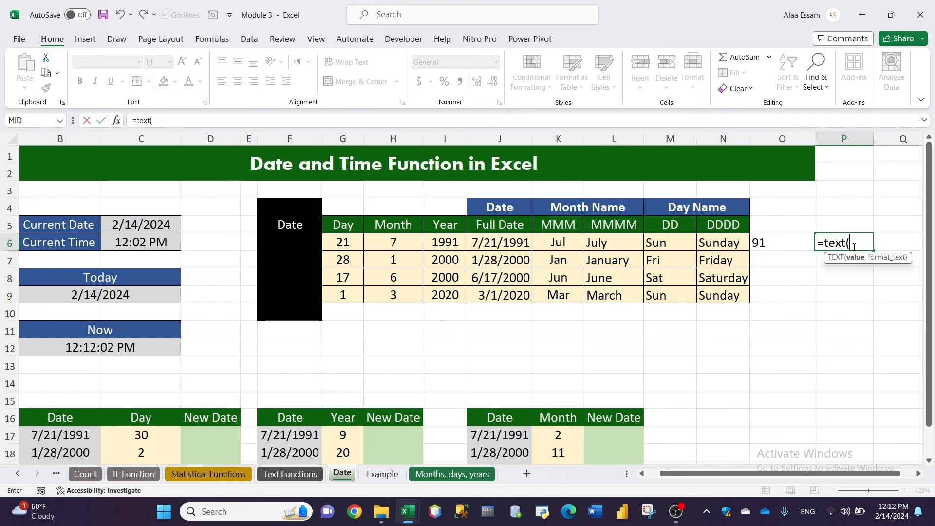
pyautogui.click(505, 243)
pyautogui.write(',')
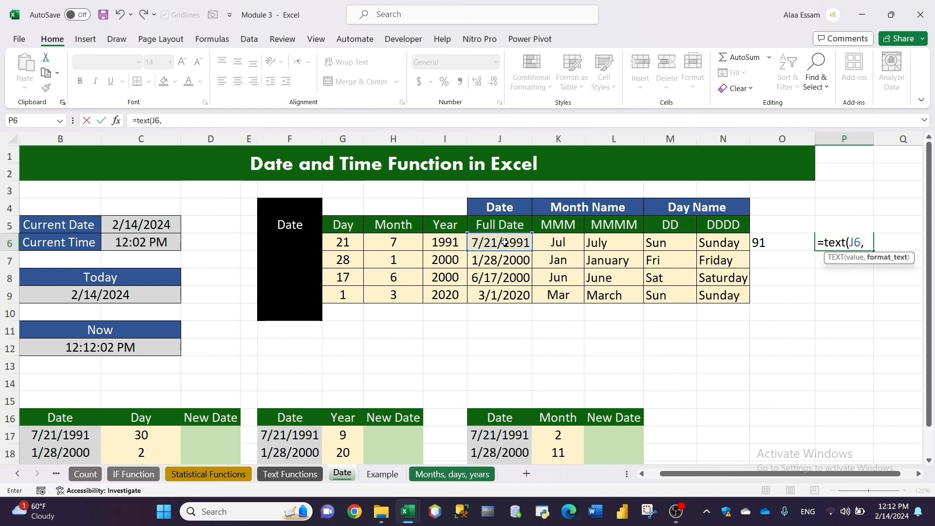
pyautogui.write('"yyyy"')
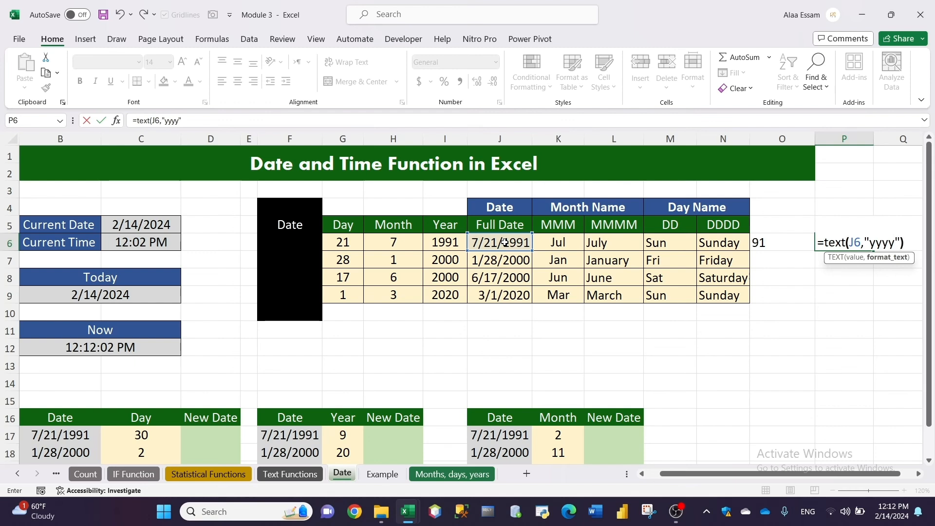
pyautogui.write(')')
pyautogui.press('Return')
pyautogui.moveTo(785, 242); pyautogui.dragTo(865, 246)
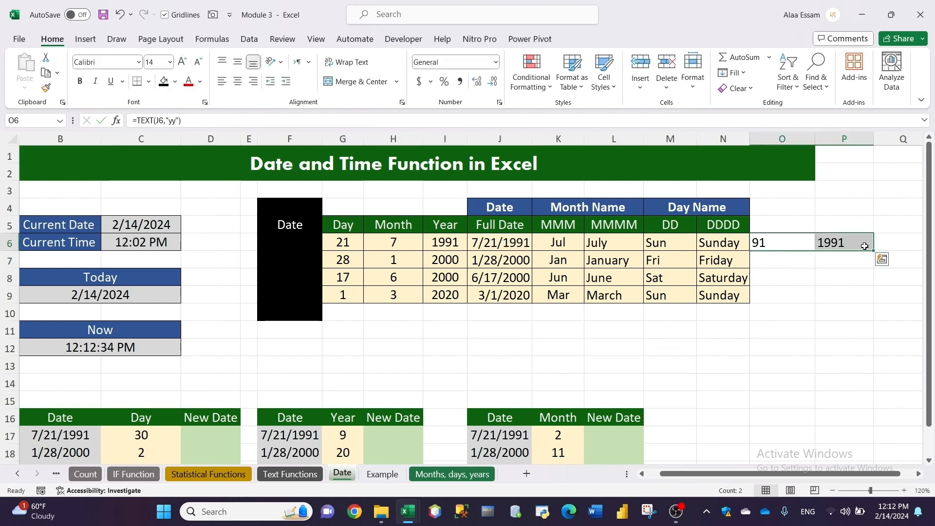
pyautogui.doubleClick(874, 251)
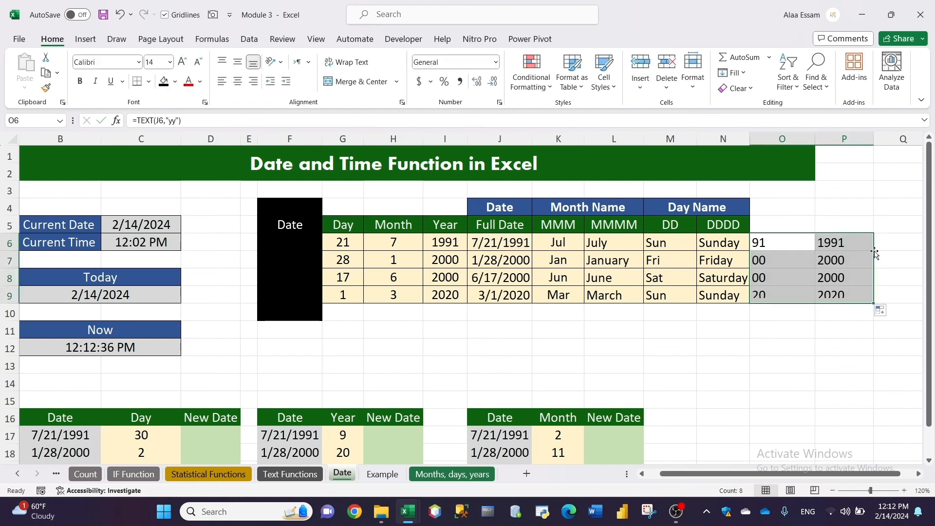
pyautogui.click(794, 289)
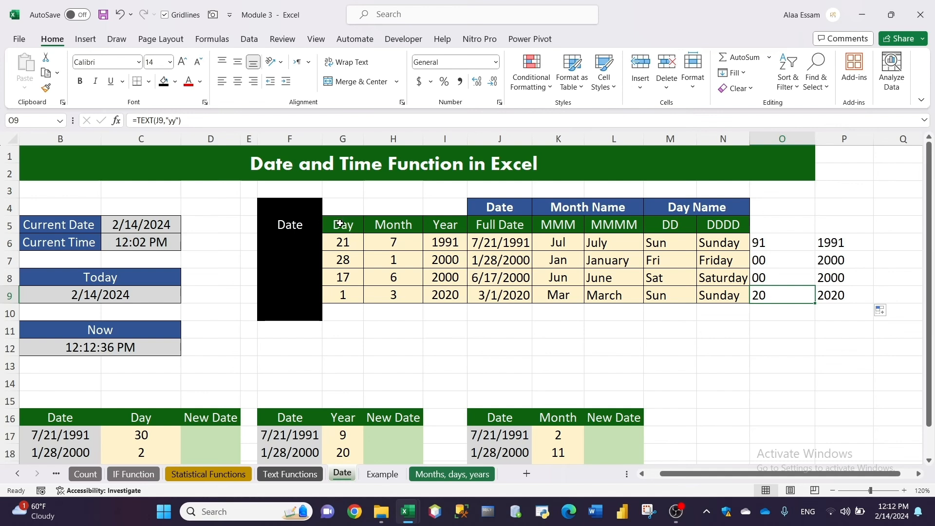
# - Copy the formatting of the Day column G5:G9 onto the Date column F5:F9
pyautogui.moveTo(343, 225); pyautogui.dragTo(341, 295)
pyautogui.click(46, 87)
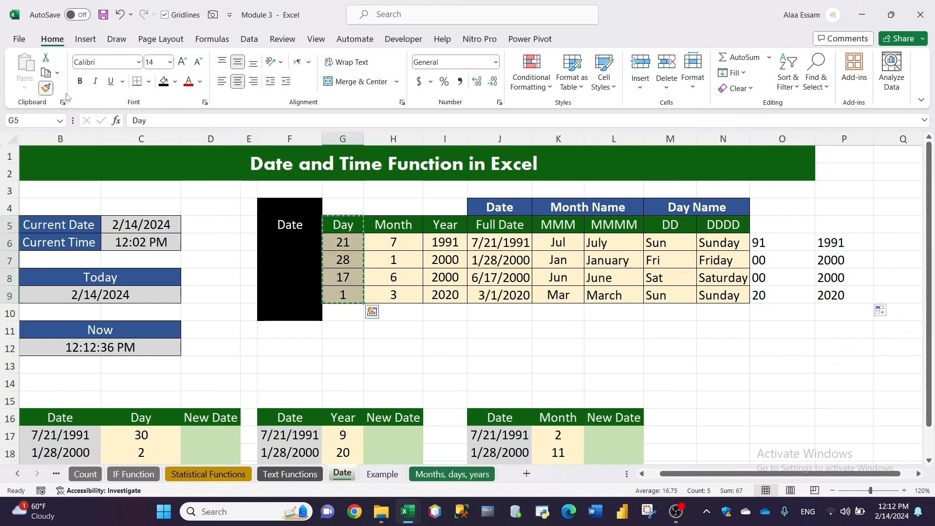
pyautogui.click(284, 217)
# - Clear the remaining black cells F4 and F10 above and below the Date column
pyautogui.click(307, 206)
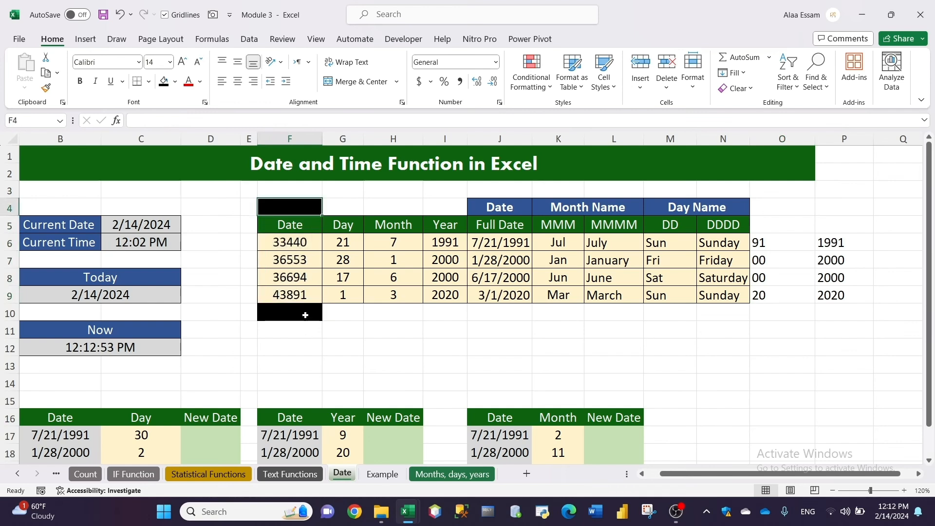
pyautogui.click(305, 314)
pyautogui.click(739, 88)
pyautogui.click(751, 98)
pyautogui.click(556, 312)
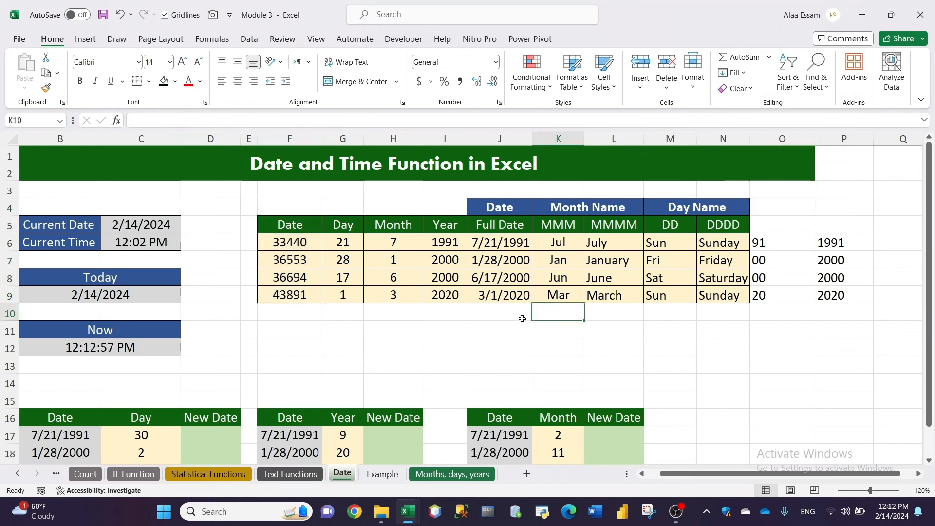
# - Format the date values in F6:F9 as Short Date
pyautogui.moveTo(310, 239); pyautogui.dragTo(306, 297)
pyautogui.click(496, 62)
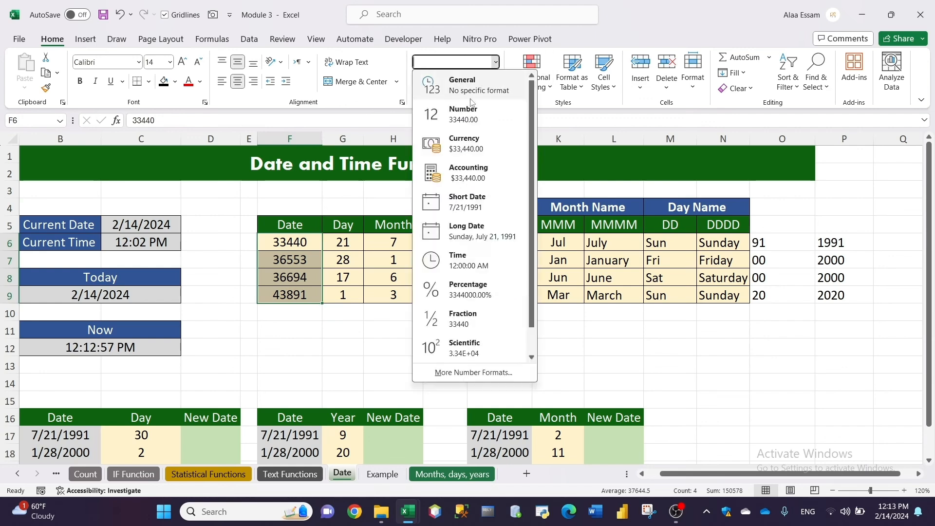
pyautogui.click(464, 208)
pyautogui.click(394, 275)
pyautogui.click(307, 242)
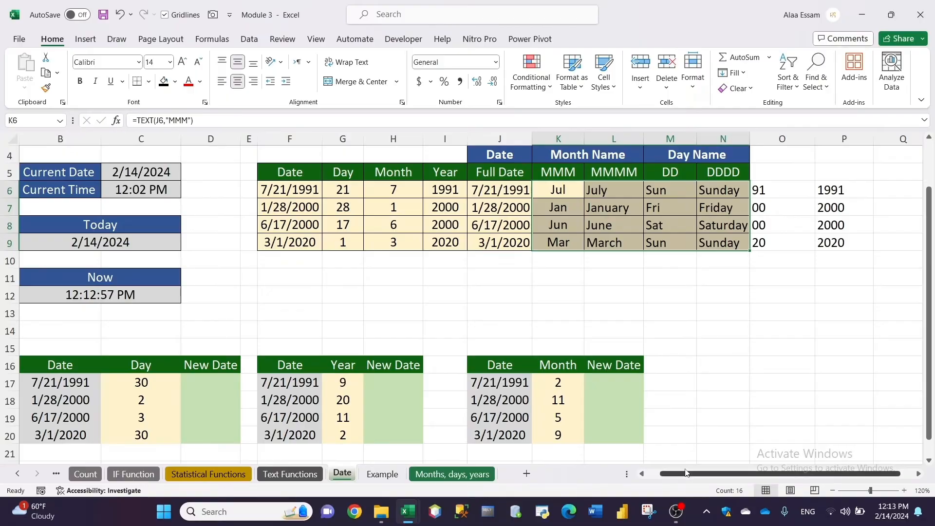
# - Look over the Day, Year and Month tables with New Date columns in rows 16 to 20, ending on cell D17
pyautogui.moveTo(683, 474); pyautogui.dragTo(648, 482)
pyautogui.click(259, 380)
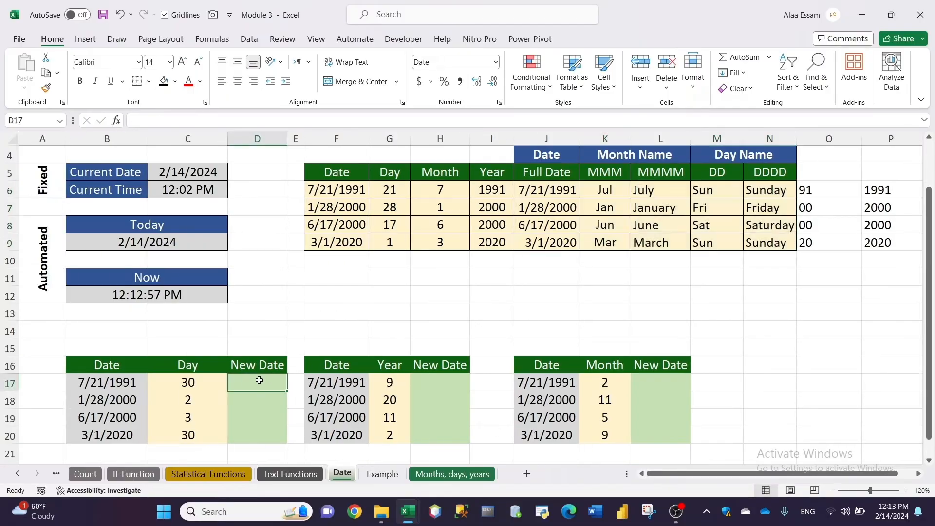
pyautogui.scroll(-1, 259, 380)
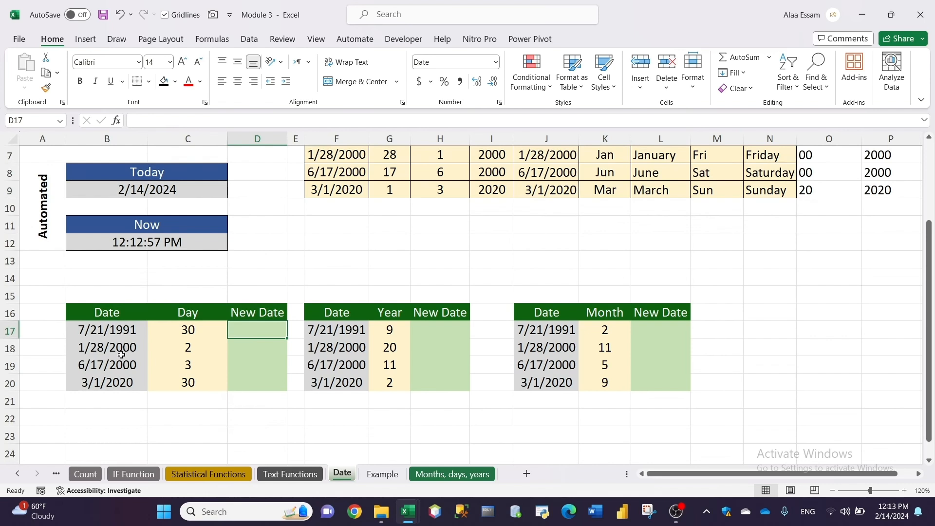
pyautogui.click(387, 328)
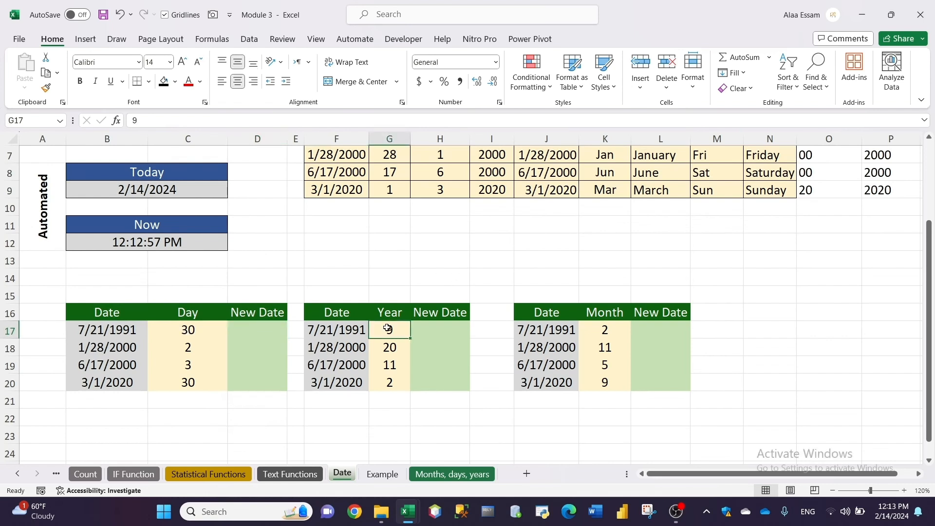
pyautogui.click(666, 330)
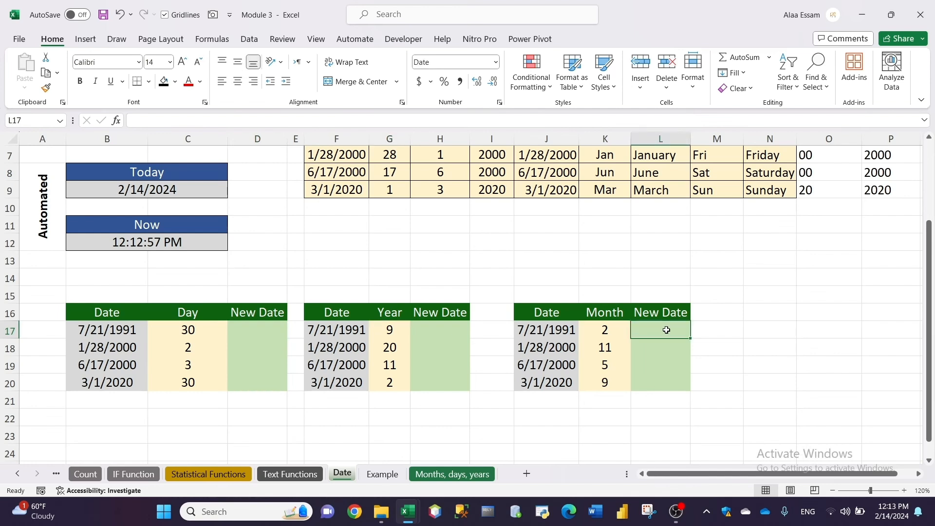
pyautogui.click(242, 324)
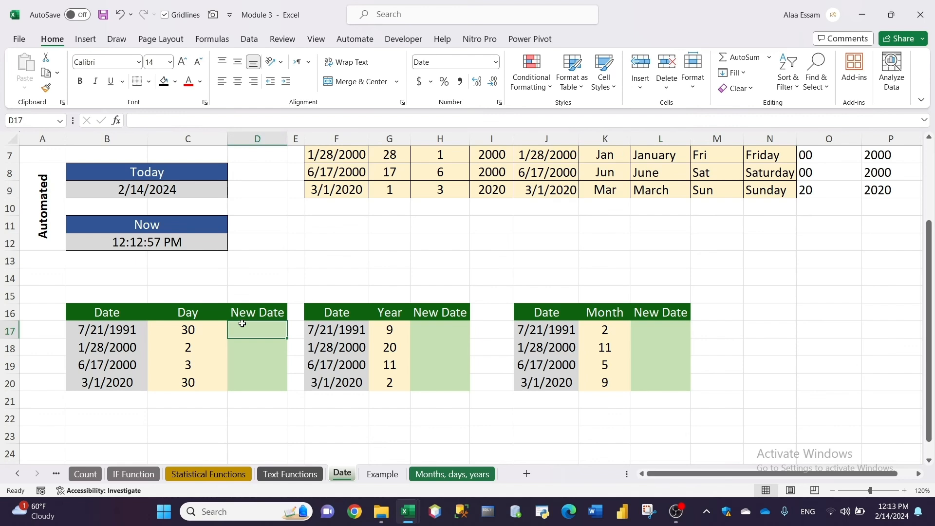
pyautogui.click(202, 119)
pyautogui.write('=te')
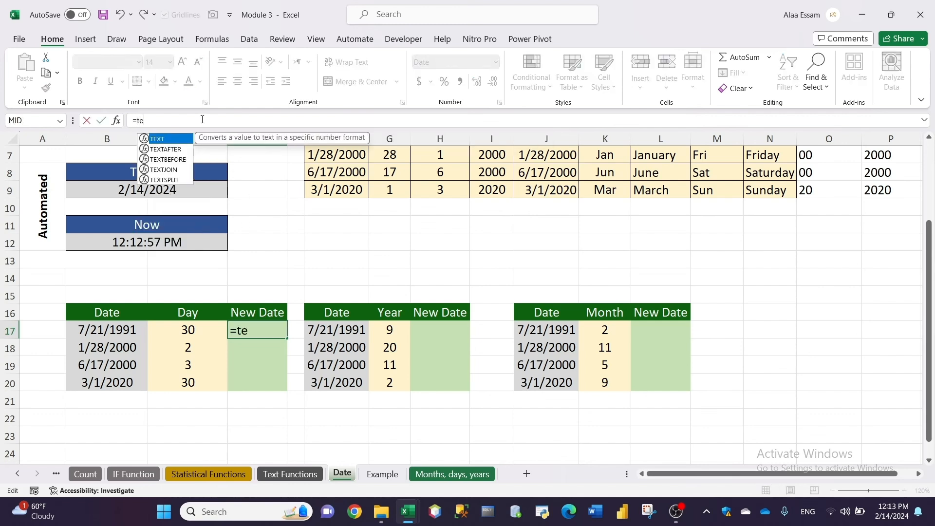
pyautogui.press('BackSpace')
pyautogui.press('BackSpace')
pyautogui.write('date')
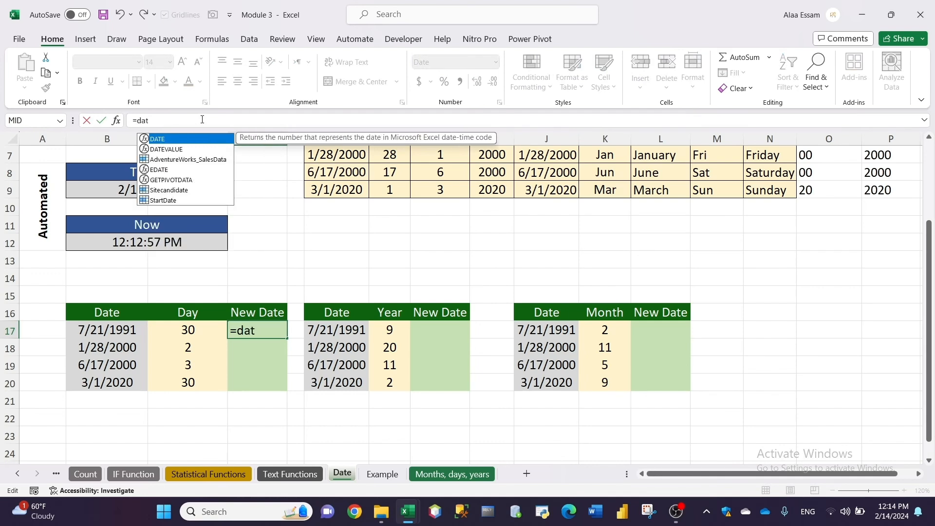
pyautogui.press('BackSpace')
pyautogui.press('BackSpace')
pyautogui.press('BackSpace')
pyautogui.press('BackSpace')
pyautogui.press('BackSpace')
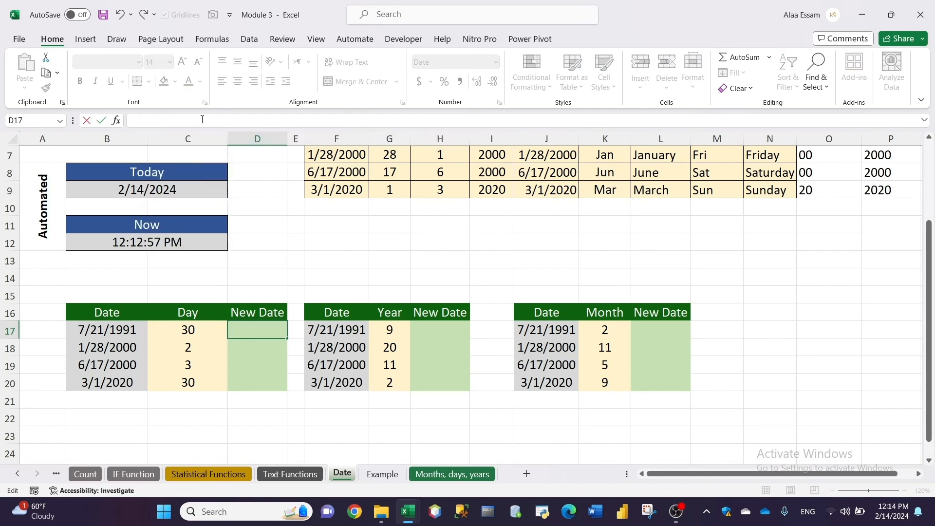
# - Enter =B17+C17 in D17 to add the days to the date and fill the formula down to D20
pyautogui.write('=')
pyautogui.click(116, 333)
pyautogui.write('+')
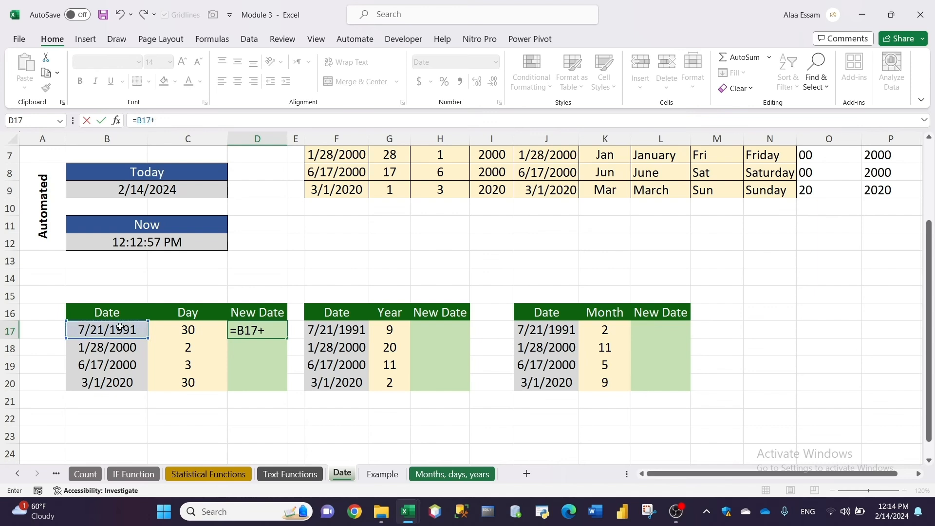
pyautogui.click(166, 330)
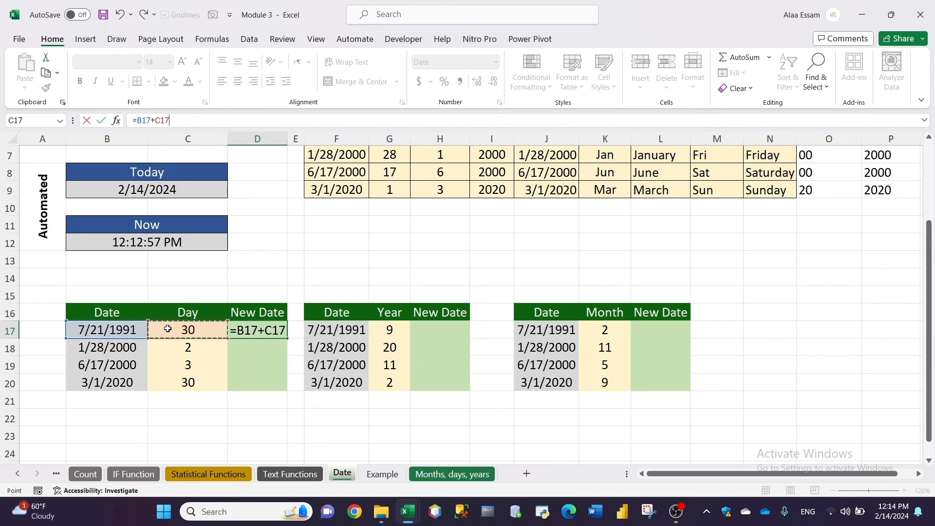
pyautogui.press('Return')
pyautogui.click(234, 333)
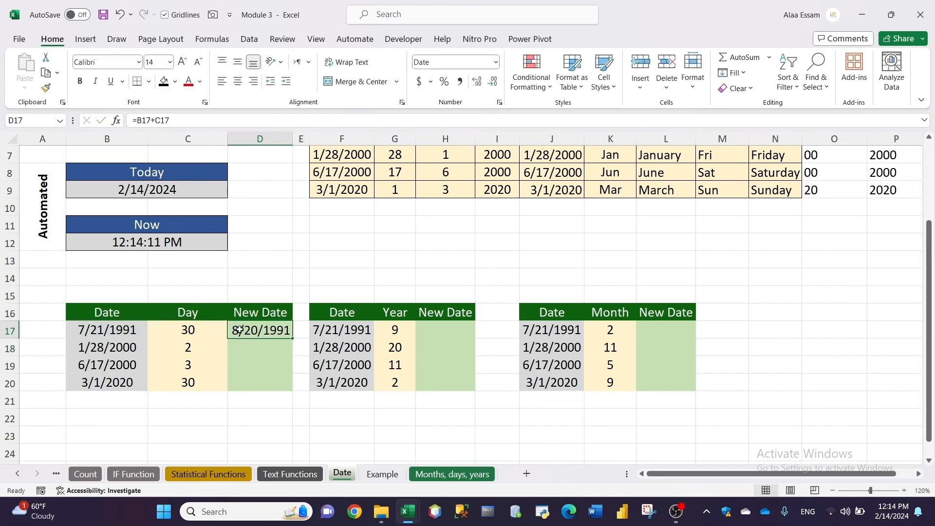
pyautogui.doubleClick(291, 338)
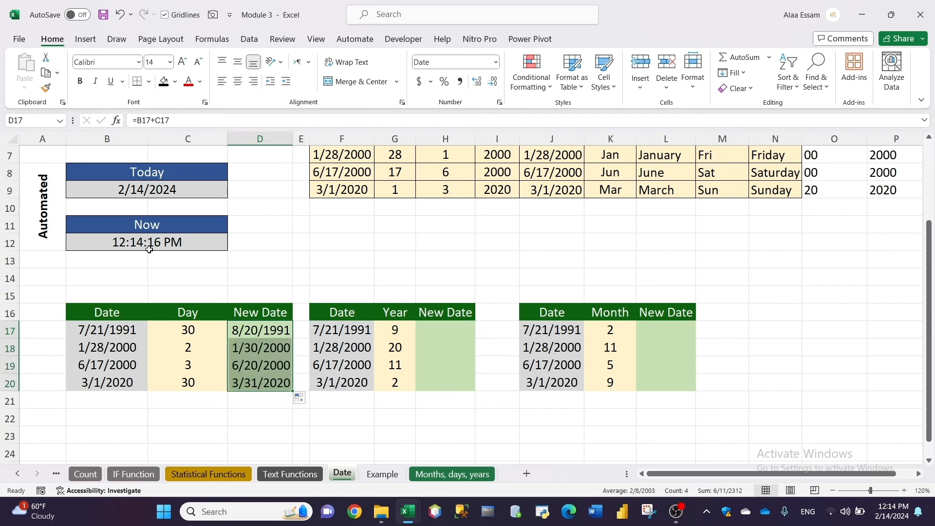
pyautogui.click(258, 331)
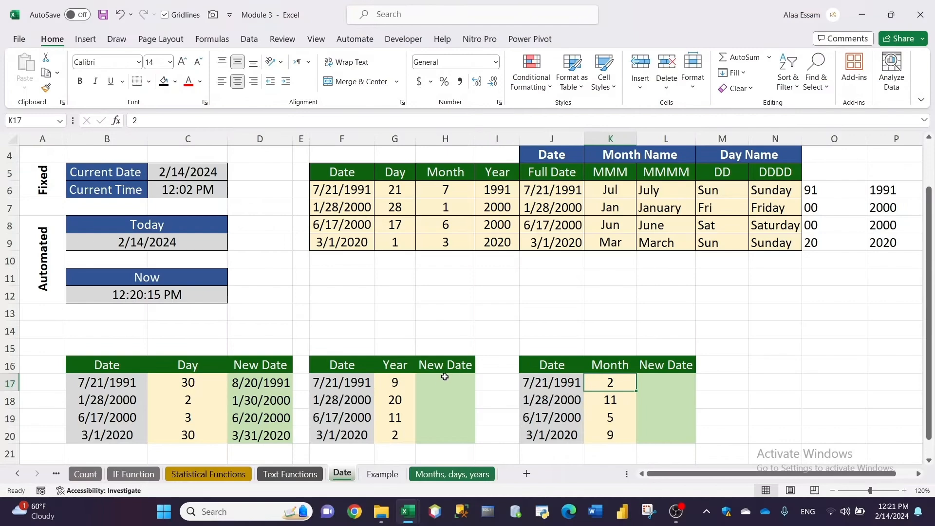
# - Begin a DATE formula in H17 with YEAR(F17) as its year argument
pyautogui.click(443, 383)
pyautogui.scroll(-2, 444, 383)
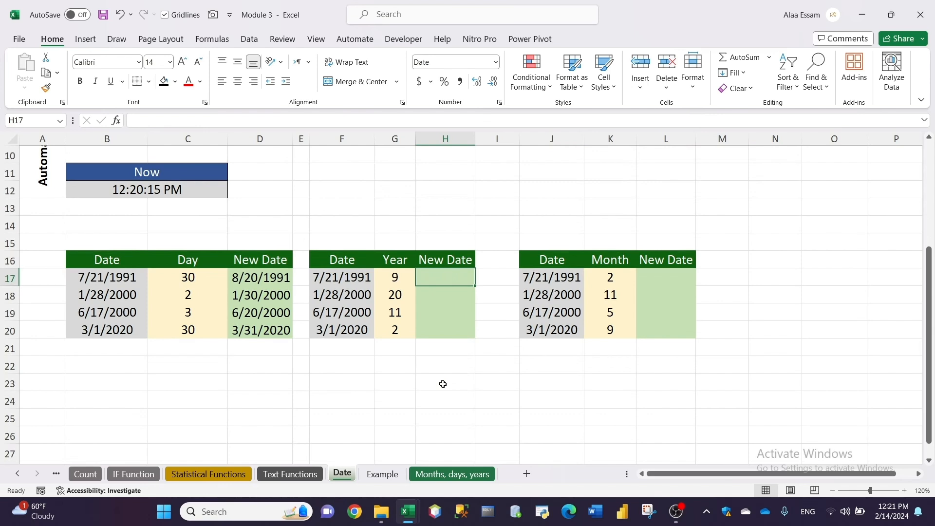
pyautogui.scroll(1, 443, 384)
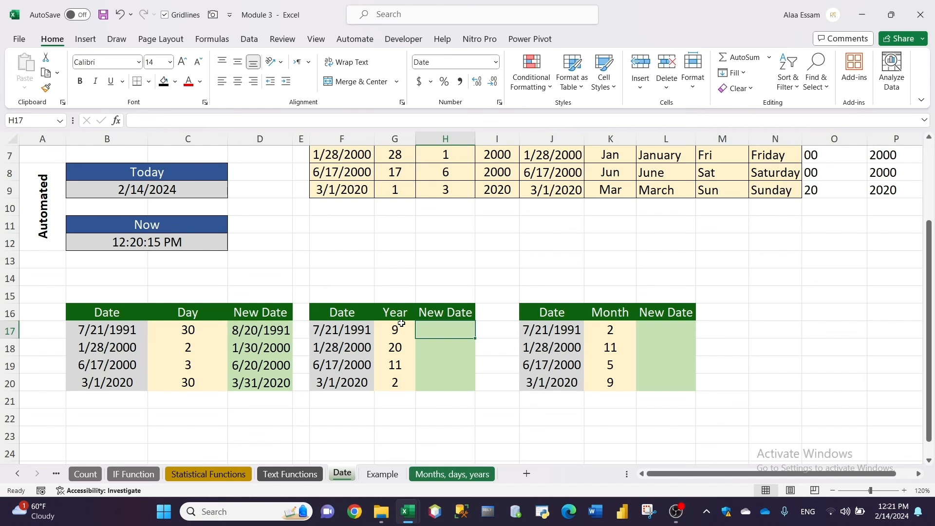
pyautogui.click(197, 122)
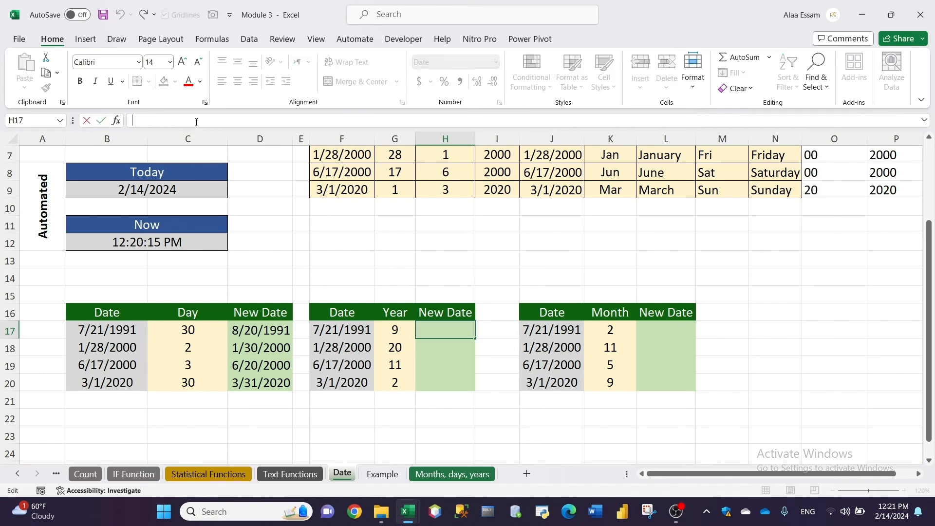
pyautogui.write('=date(')
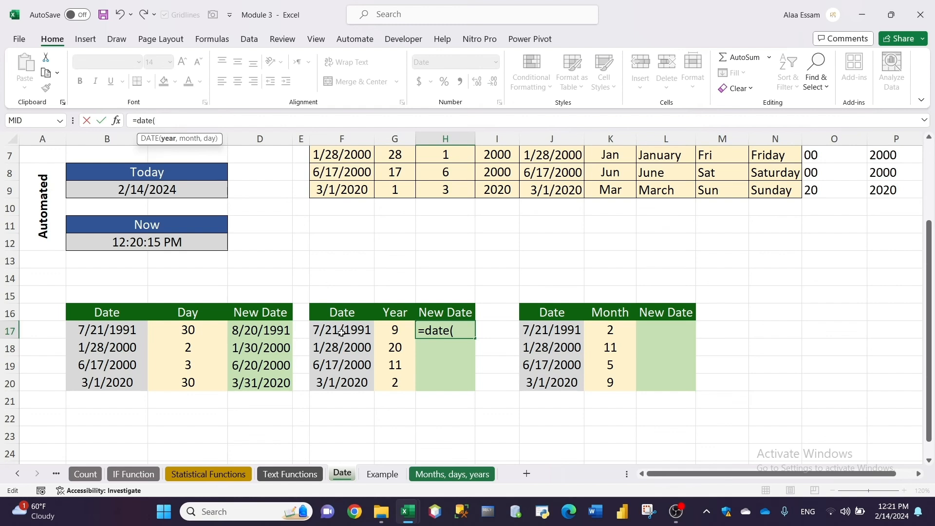
pyautogui.write('y')
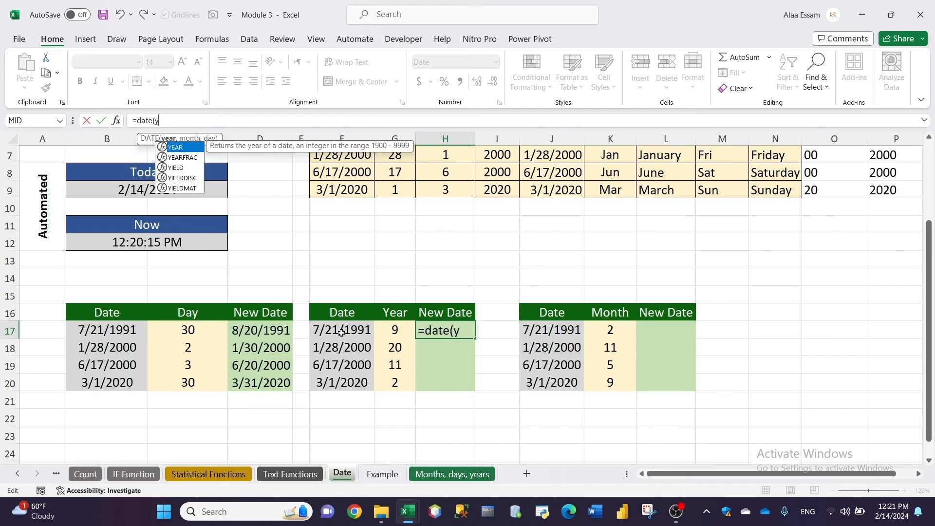
pyautogui.write('ear(')
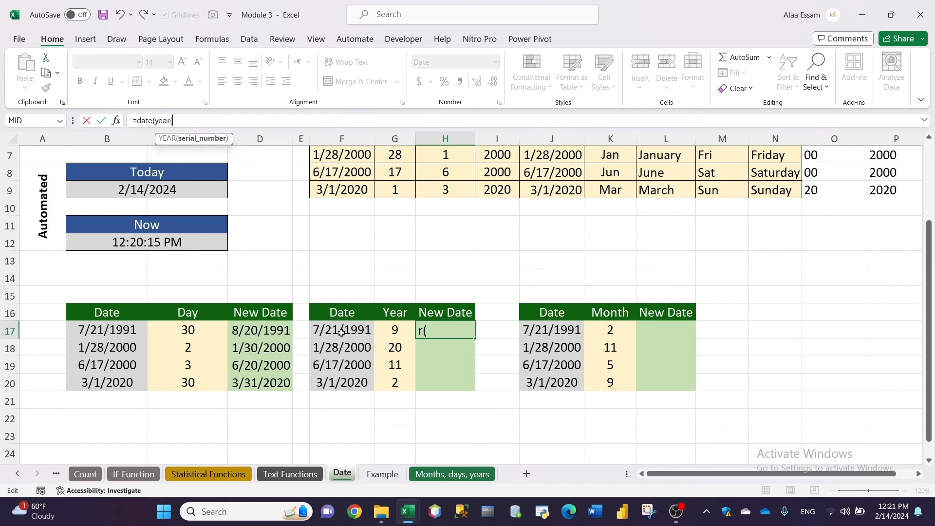
pyautogui.click(346, 329)
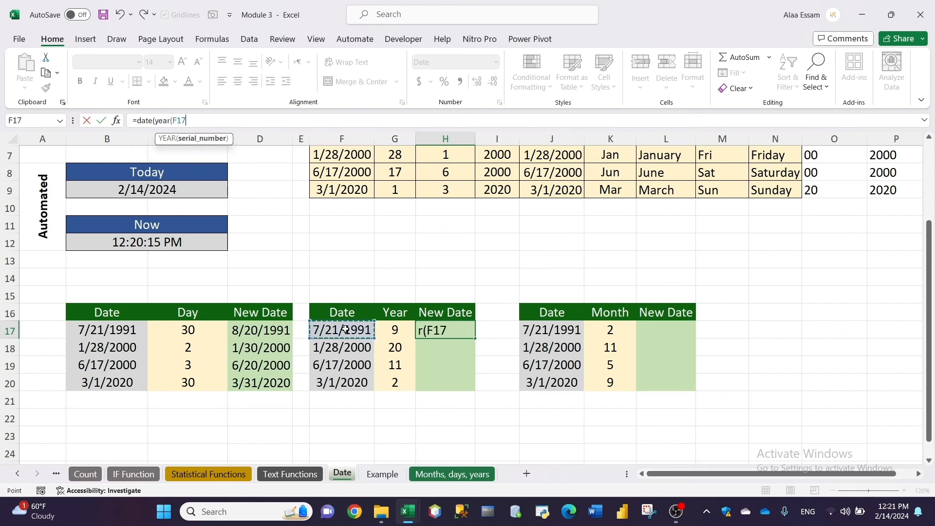
pyautogui.write(')')
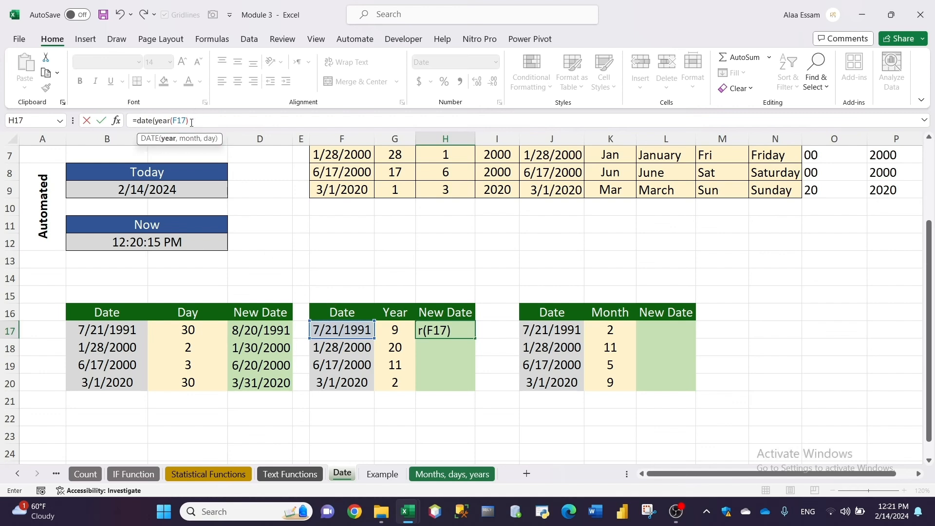
pyautogui.moveTo(189, 120); pyautogui.dragTo(156, 121)
pyautogui.click(204, 119)
# - Add MONTH(F17) as the month argument of the DATE formula in H17
pyautogui.write(',month')
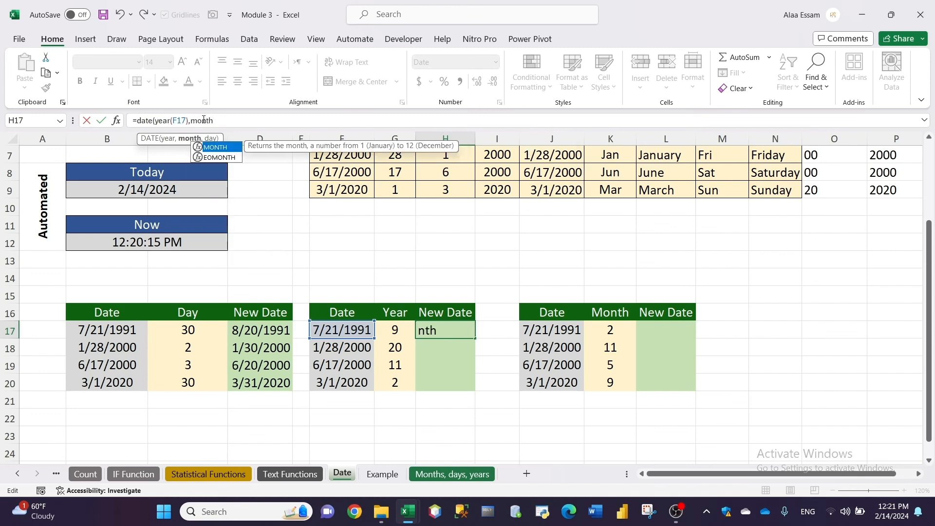
pyautogui.write('(')
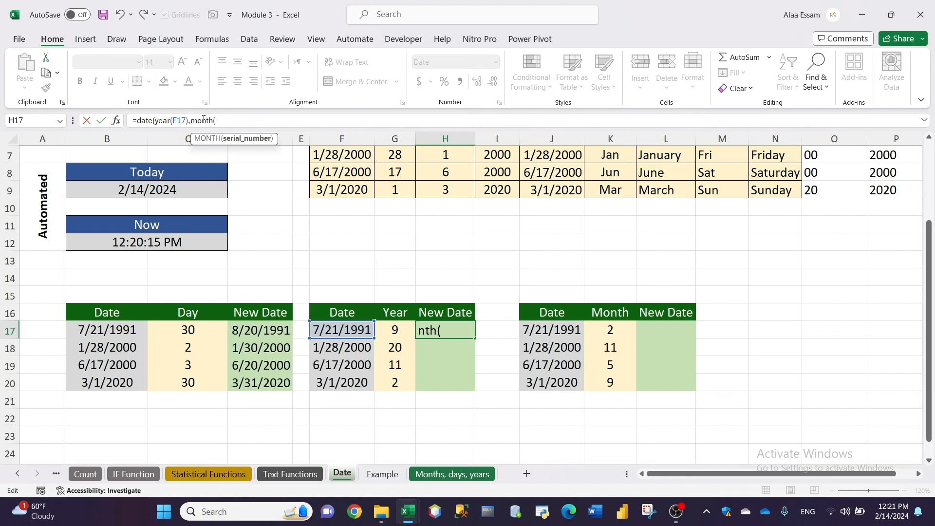
pyautogui.click(339, 331)
pyautogui.write(')')
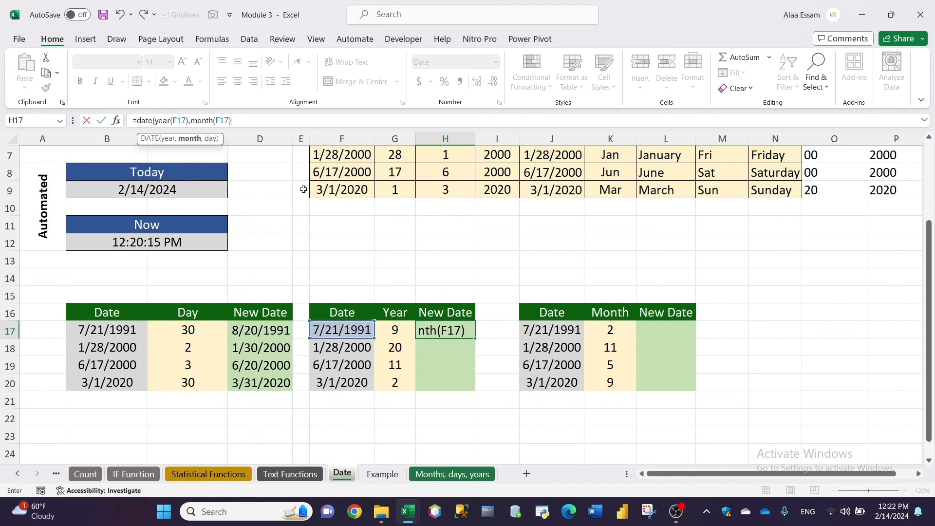
pyautogui.moveTo(206, 113); pyautogui.dragTo(191, 114)
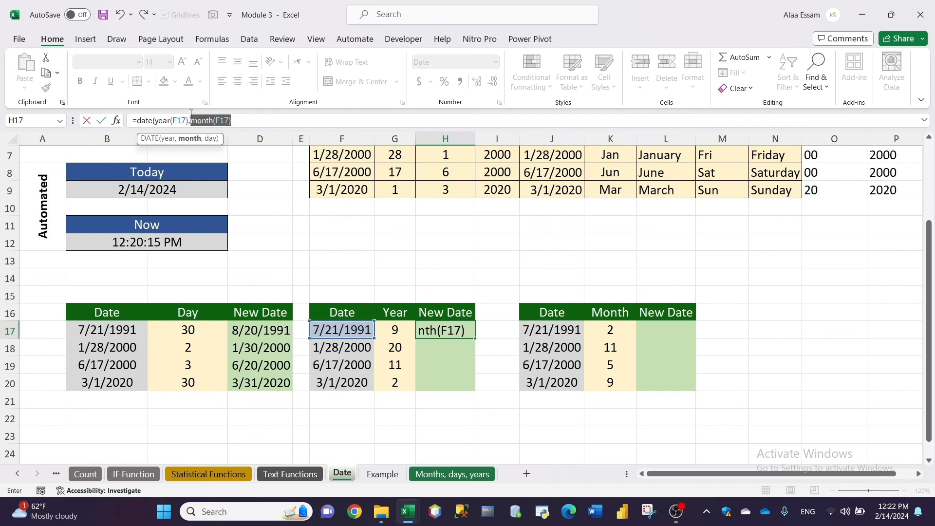
pyautogui.click(244, 114)
# - Add DAY(F17) as the day argument of the DATE formula in H17
pyautogui.write(',')
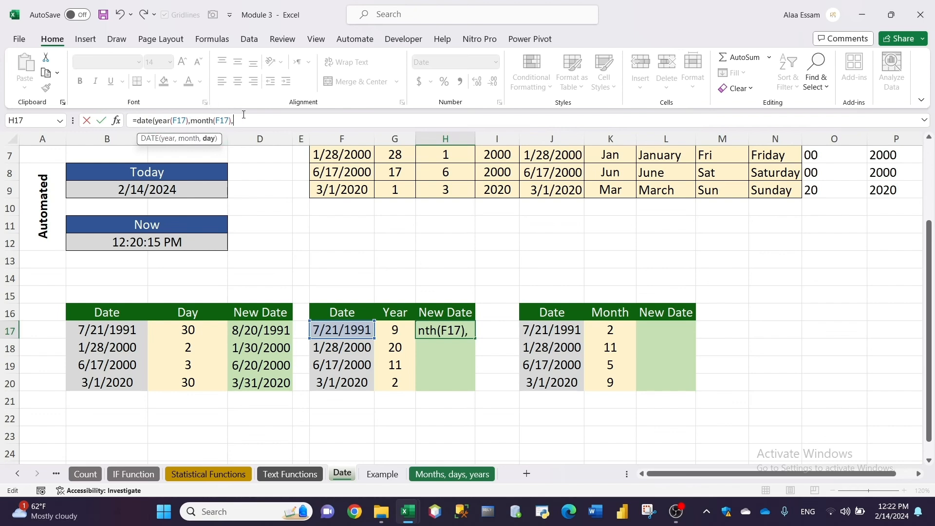
pyautogui.write('day(')
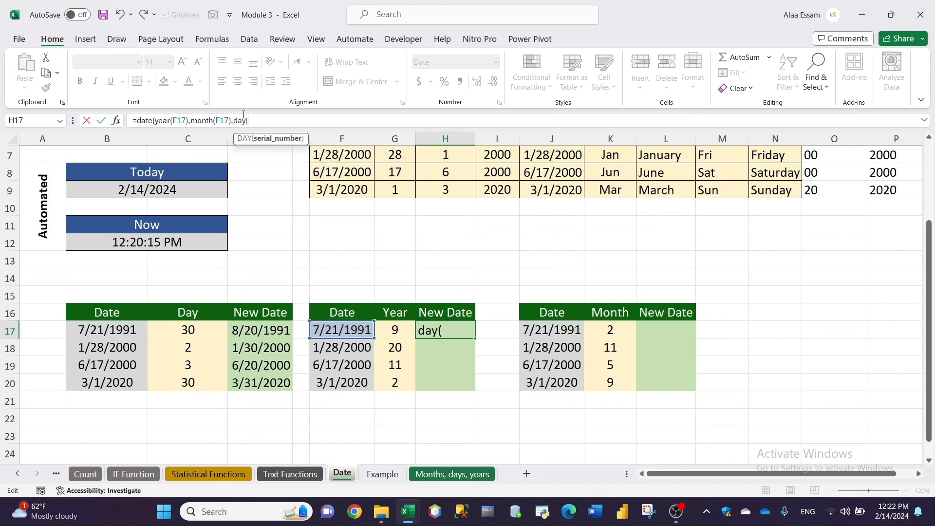
pyautogui.click(331, 330)
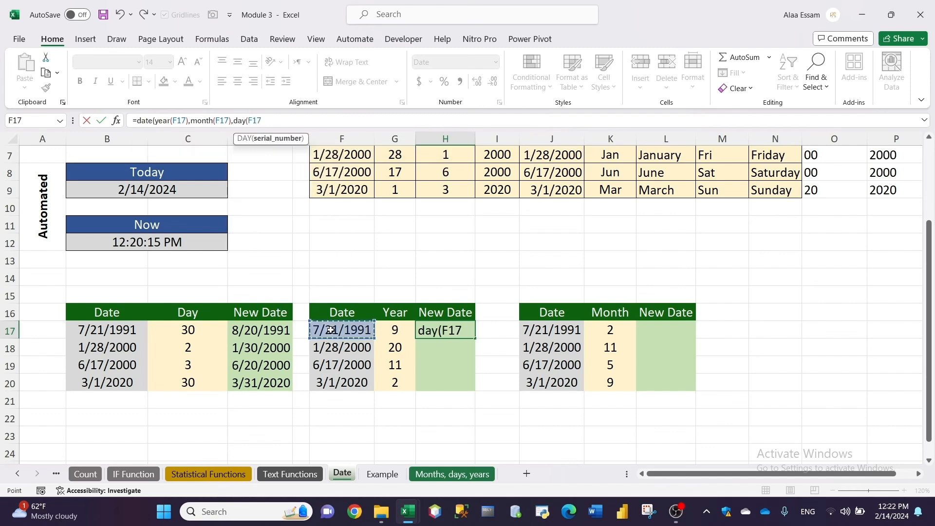
pyautogui.write(')')
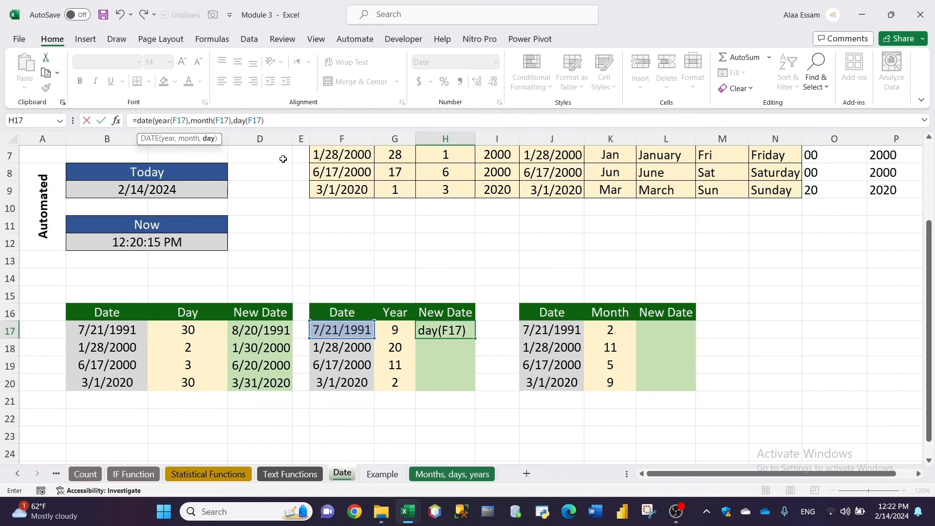
pyautogui.moveTo(264, 121); pyautogui.dragTo(234, 123)
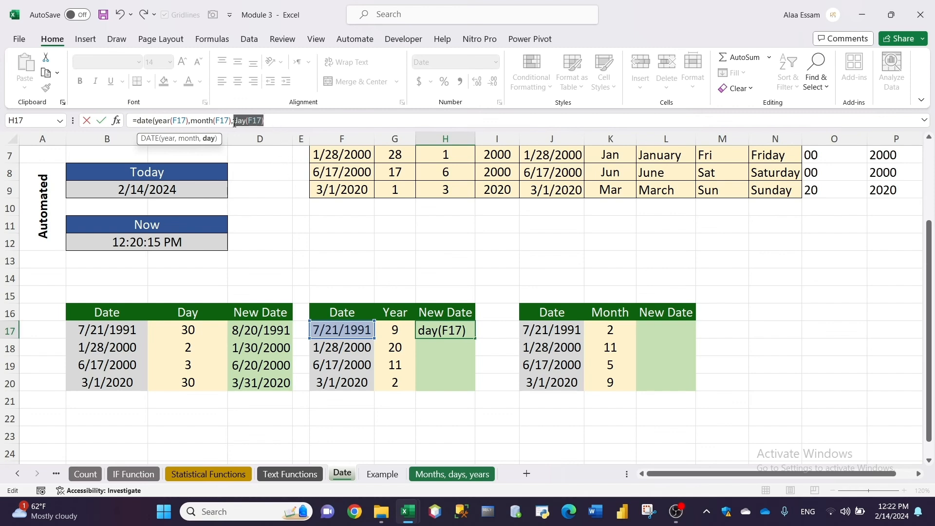
pyautogui.click(272, 124)
# - Add G17 to the year argument of the H17 formula and complete it as =DATE(YEAR(F17)+G17,MONTH(F17),DAY(F17))
pyautogui.click(191, 120)
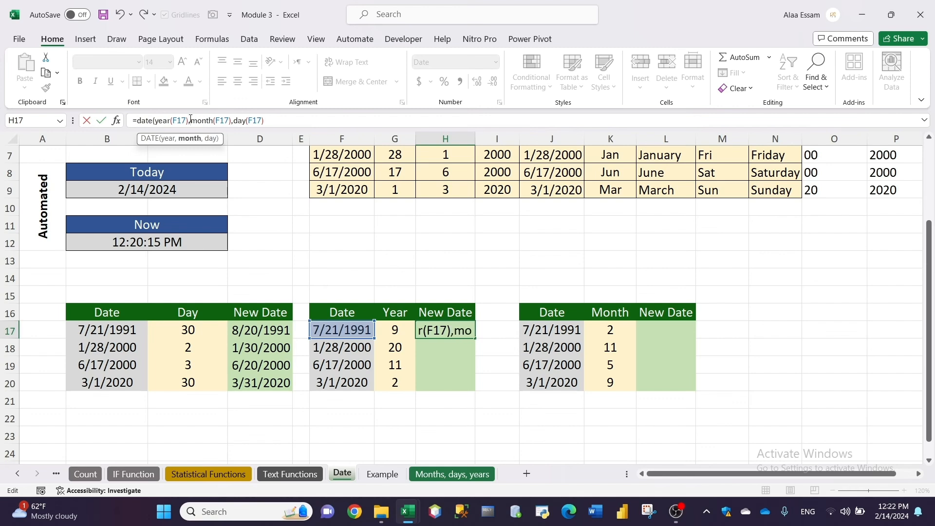
pyautogui.click(189, 122)
pyautogui.write('+')
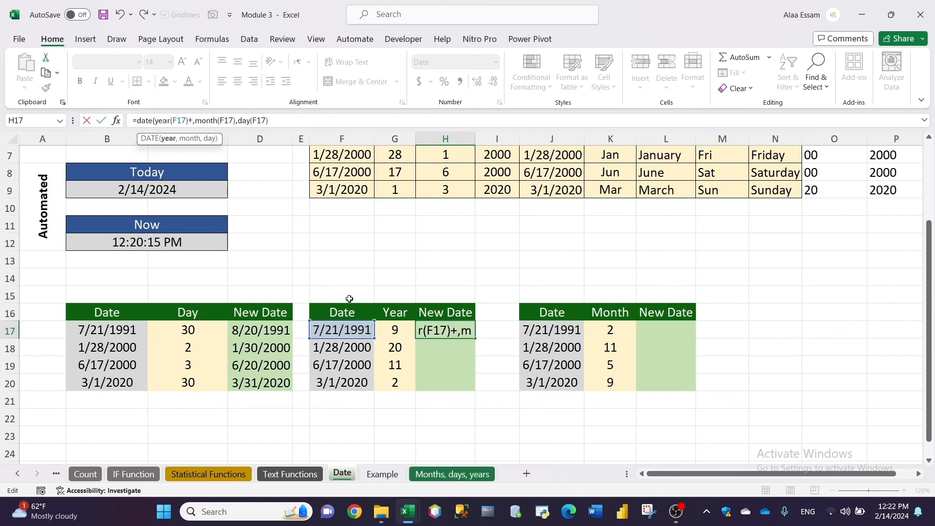
pyautogui.click(390, 330)
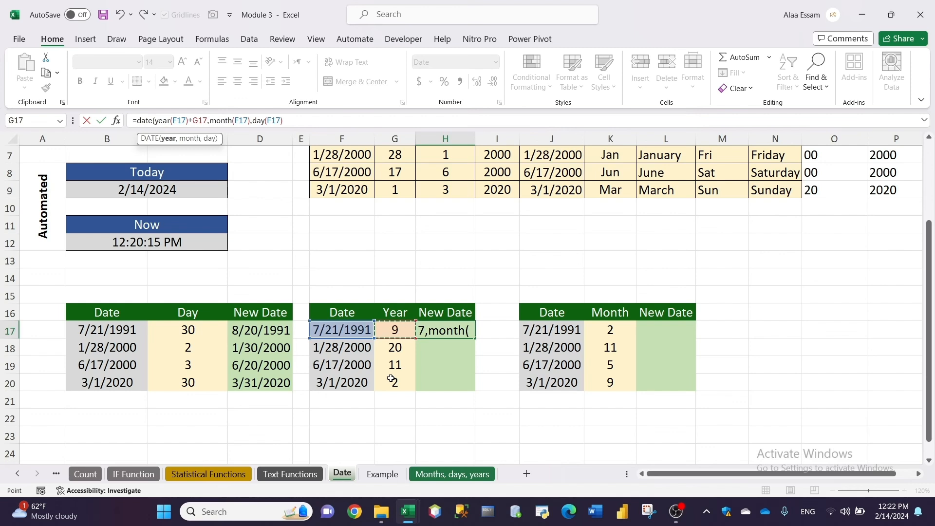
pyautogui.click(292, 120)
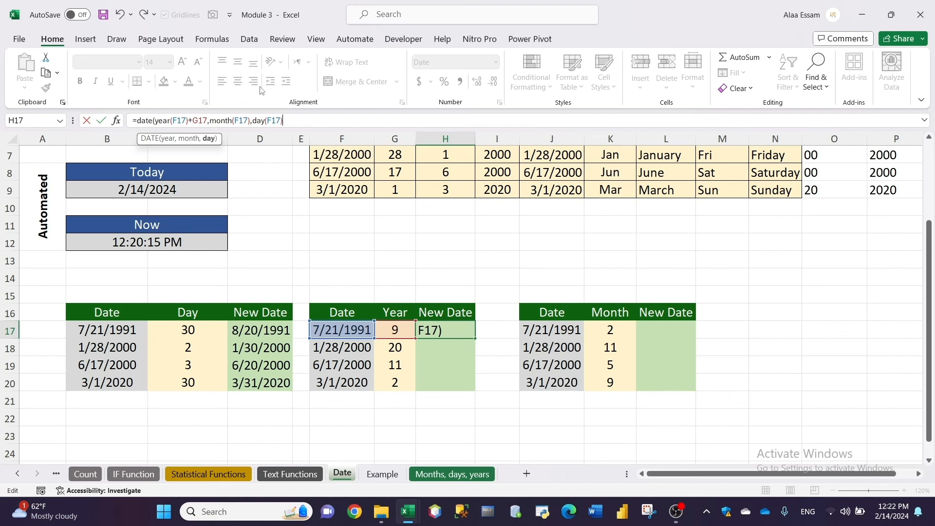
pyautogui.write(')')
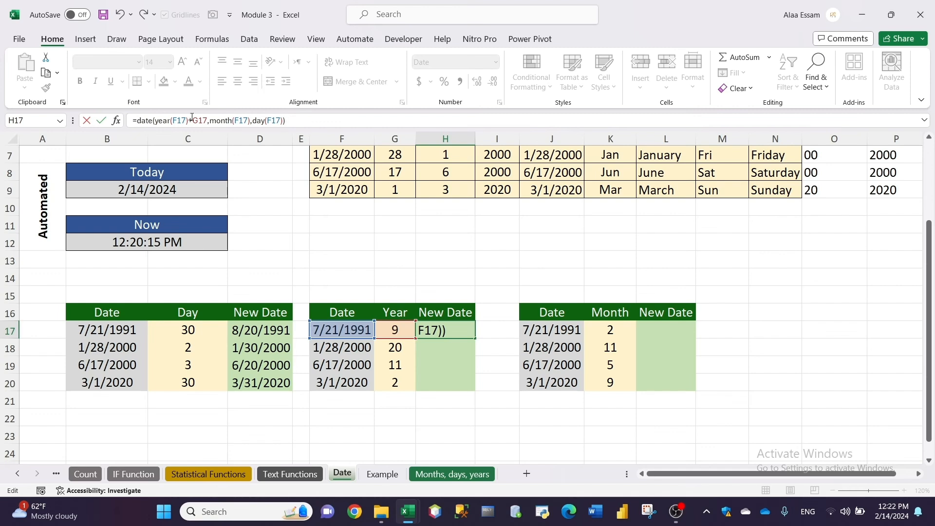
pyautogui.press('Return')
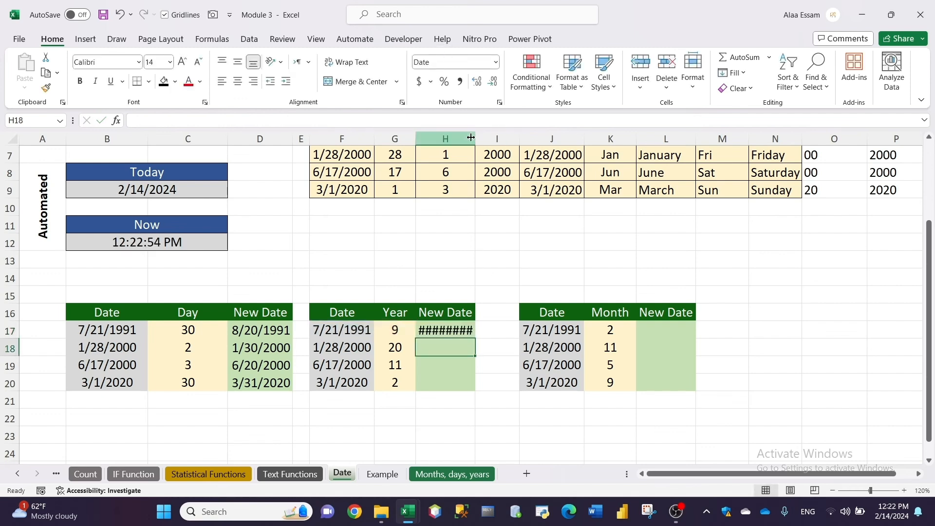
# - Widen column H to fit its dates and fill the H17 formula down to H20
pyautogui.moveTo(476, 137); pyautogui.dragTo(478, 136)
pyautogui.click(461, 330)
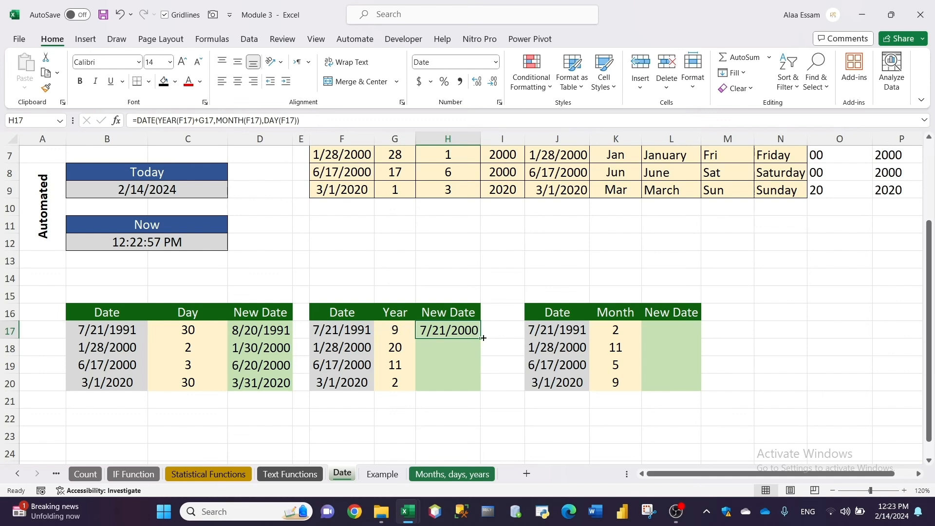
pyautogui.moveTo(481, 338); pyautogui.dragTo(483, 392)
# - Compare the original dates in F18:F20 with the new dates in column H, and review the H17 formula
pyautogui.click(347, 348)
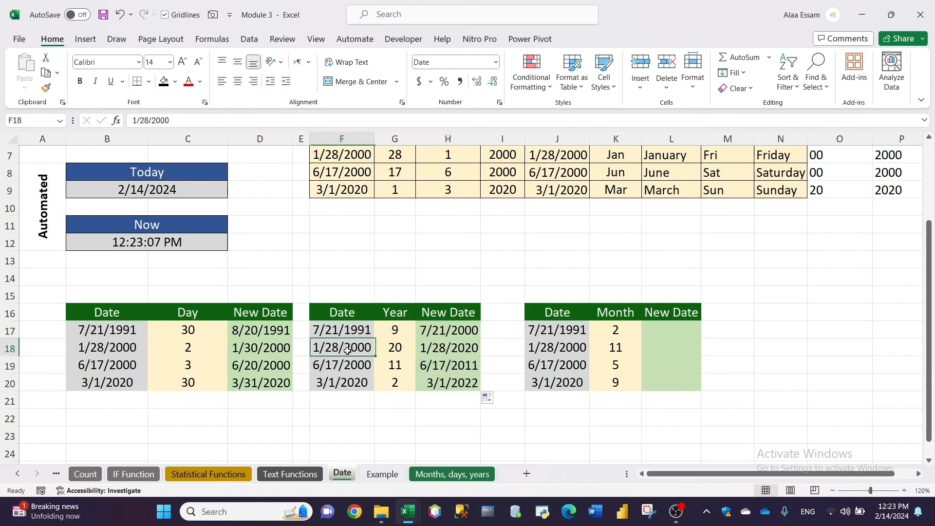
pyautogui.click(444, 349)
pyautogui.click(362, 367)
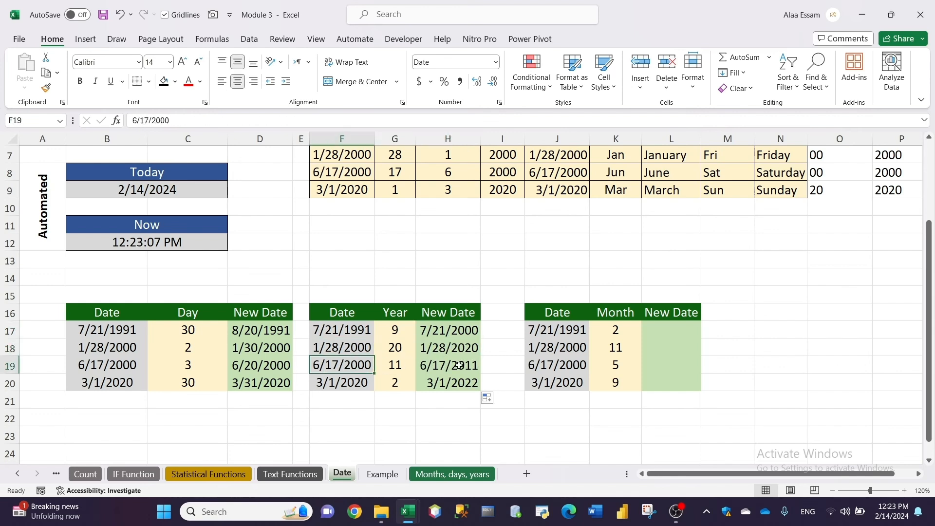
pyautogui.click(418, 365)
pyautogui.click(349, 384)
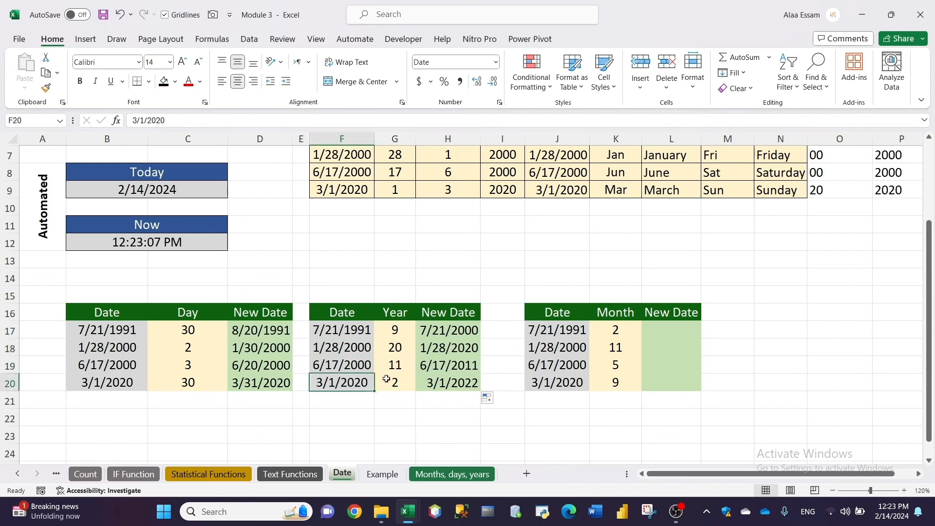
pyautogui.click(463, 386)
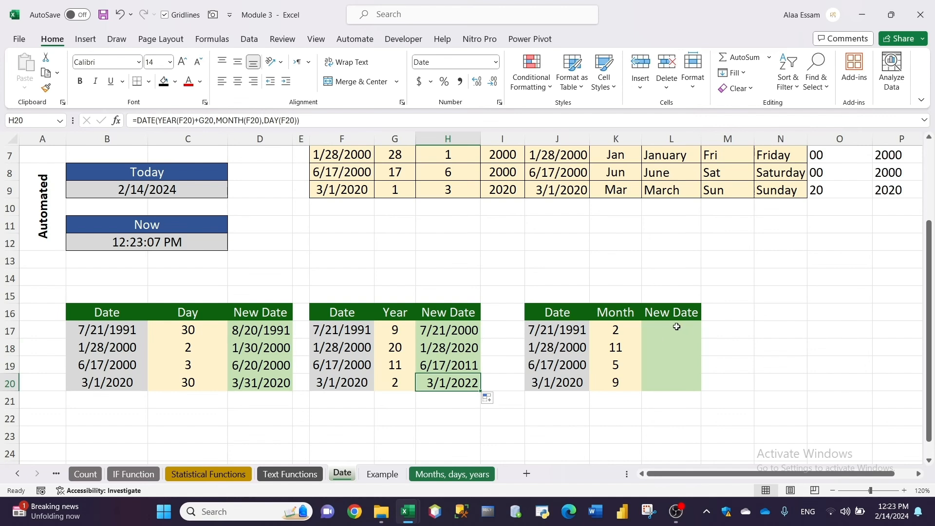
pyautogui.click(677, 327)
pyautogui.click(456, 330)
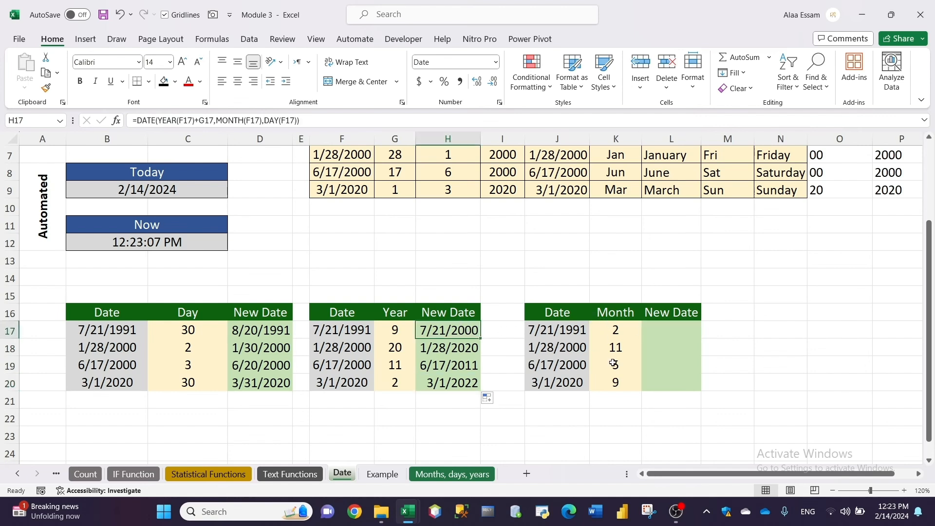
# - Begin a DATE formula in L17 with YEAR(J17) as its year argument
pyautogui.click(652, 326)
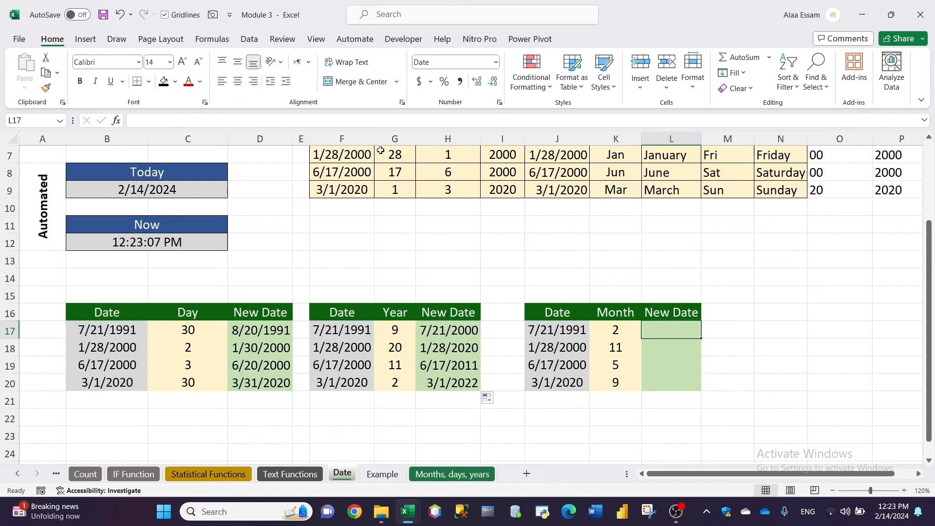
pyautogui.click(309, 122)
pyautogui.write('=date')
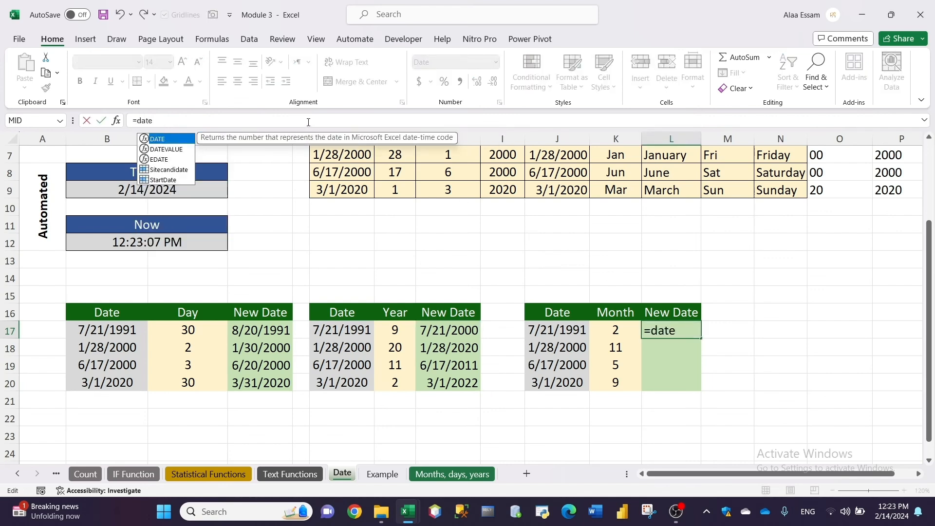
pyautogui.write('(')
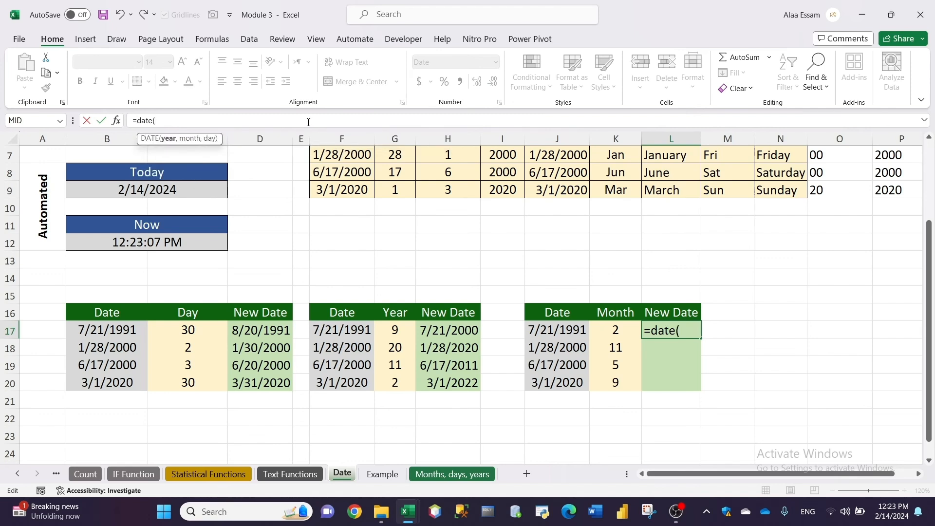
pyautogui.write('yea')
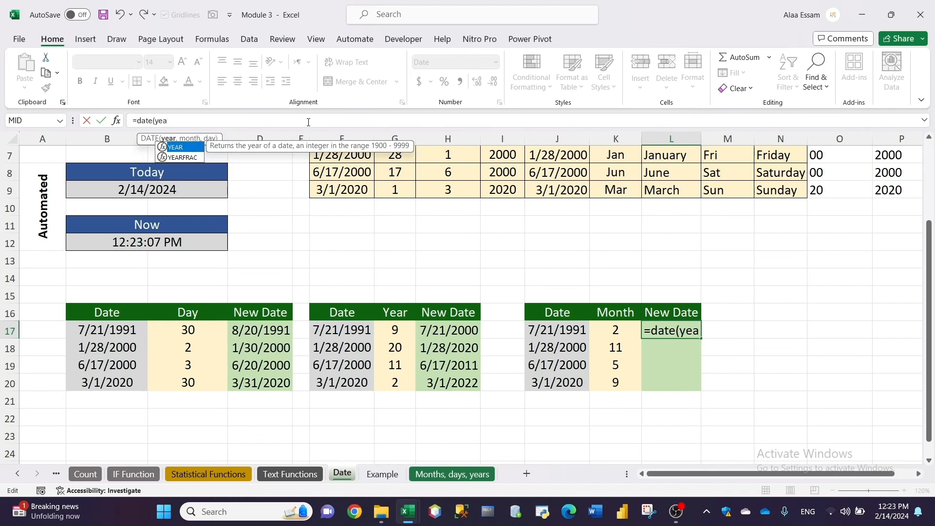
pyautogui.write('r(')
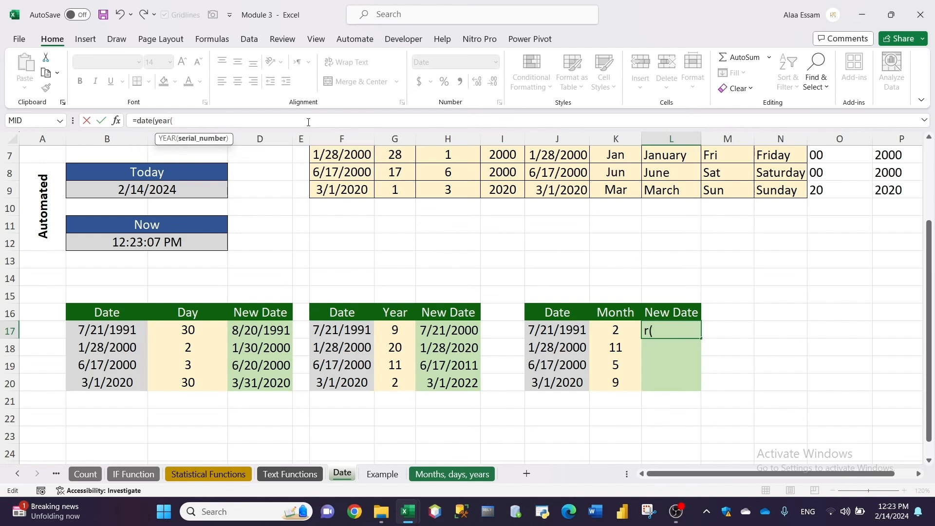
pyautogui.click(556, 330)
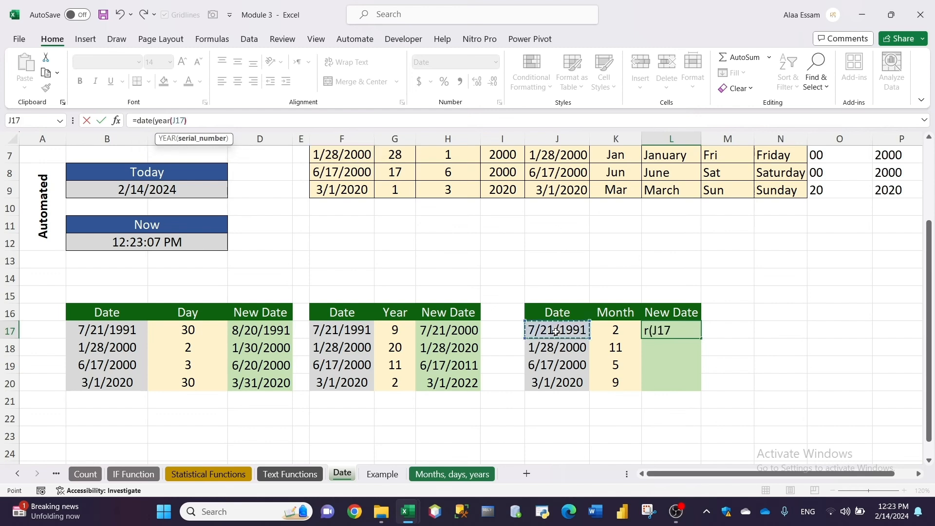
pyautogui.write('),')
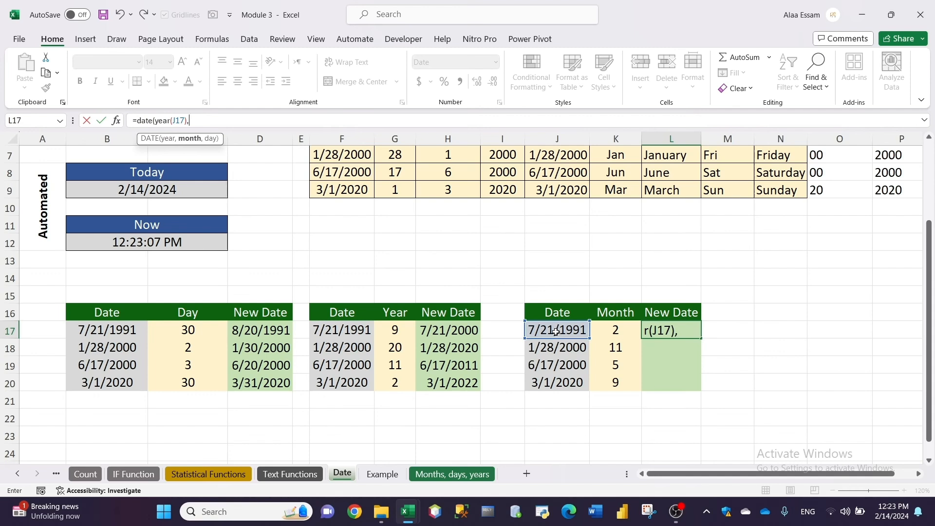
# - Add MONTH(J17)+K17 as the month argument of the DATE formula in L17
pyautogui.write('month(')
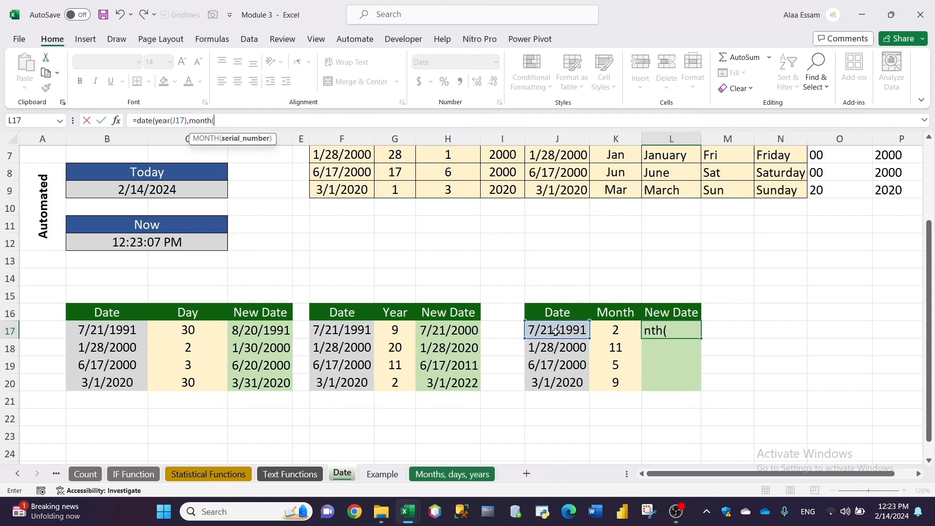
pyautogui.click(559, 331)
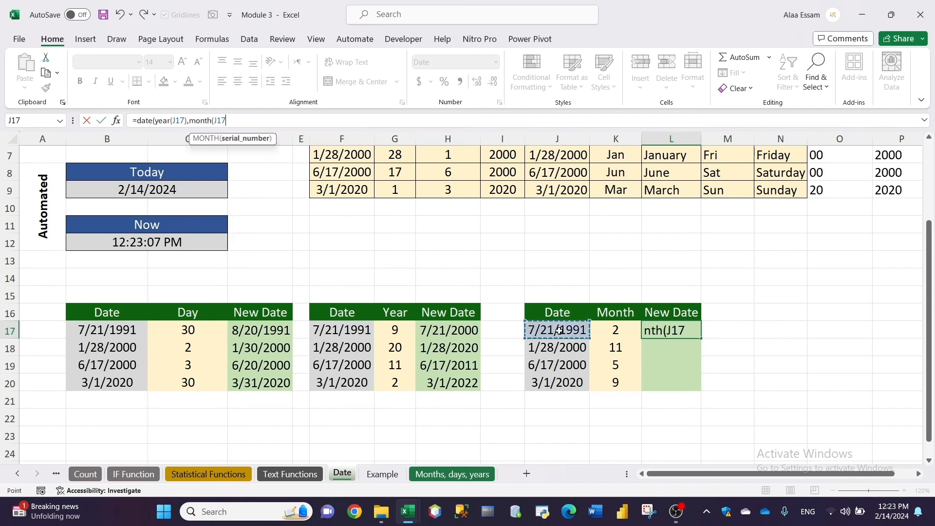
pyautogui.write(')')
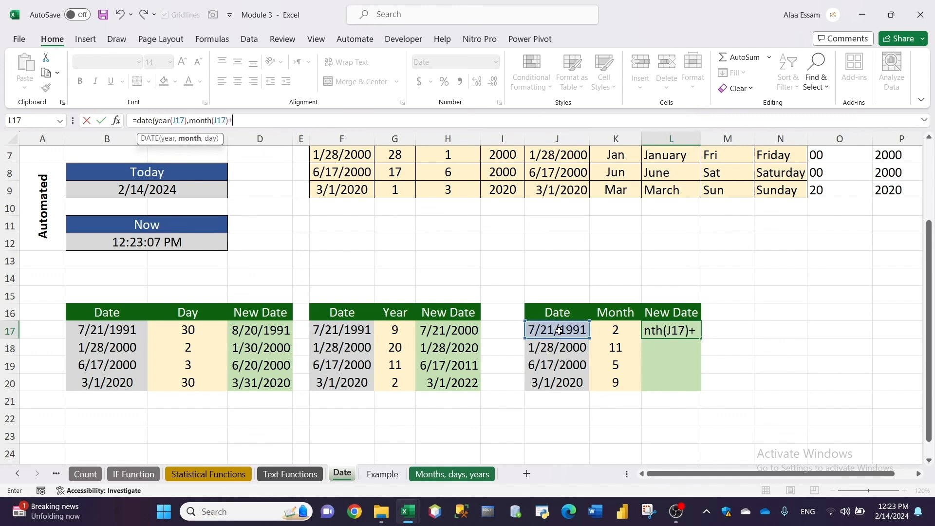
pyautogui.write('+')
pyautogui.click(602, 327)
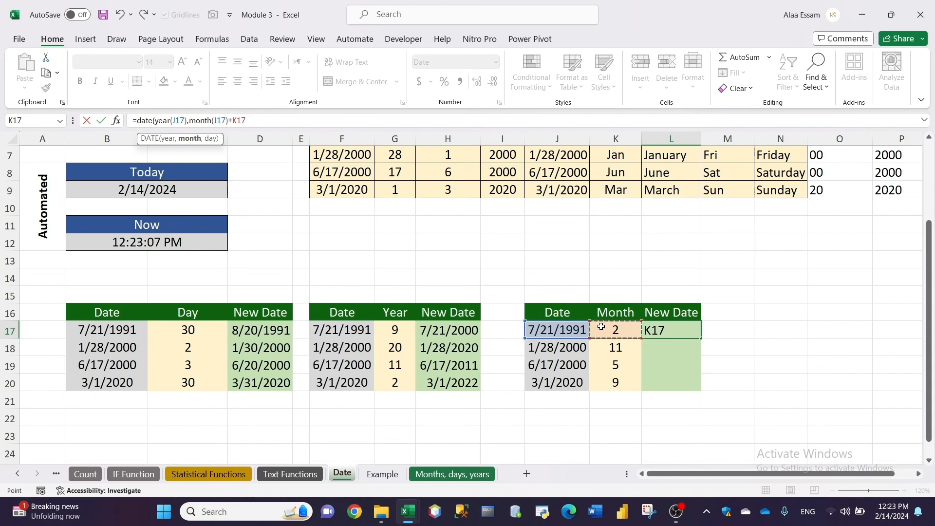
# - Add DAY(J17) as the day argument and complete the DATE formula in L17
pyautogui.write(',day(')
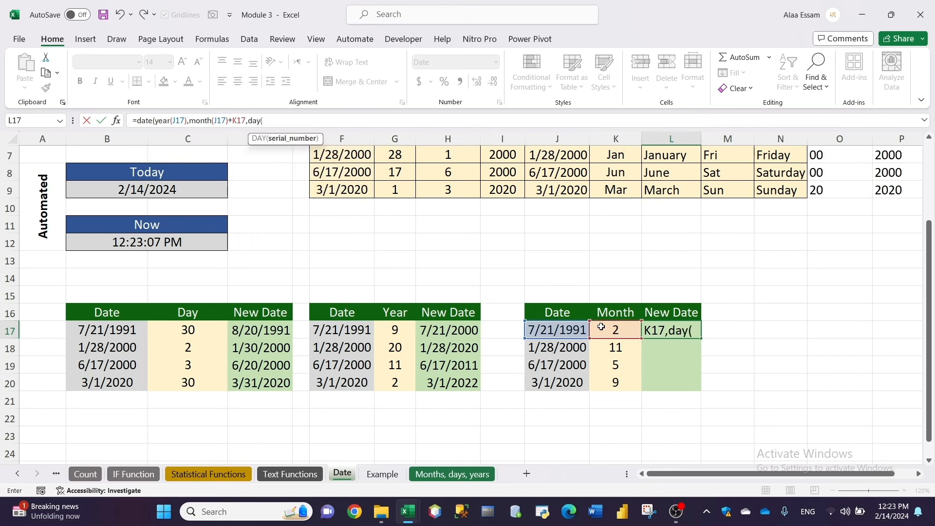
pyautogui.click(580, 331)
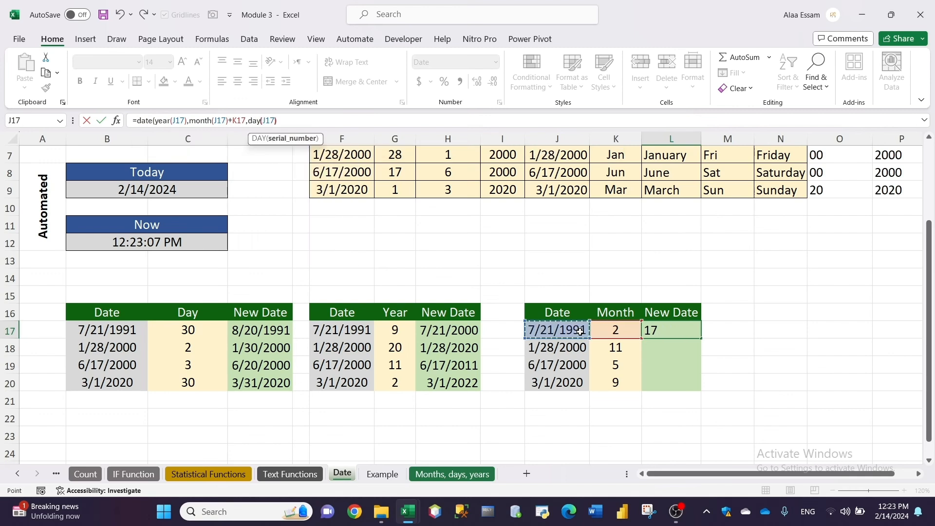
pyautogui.write('))')
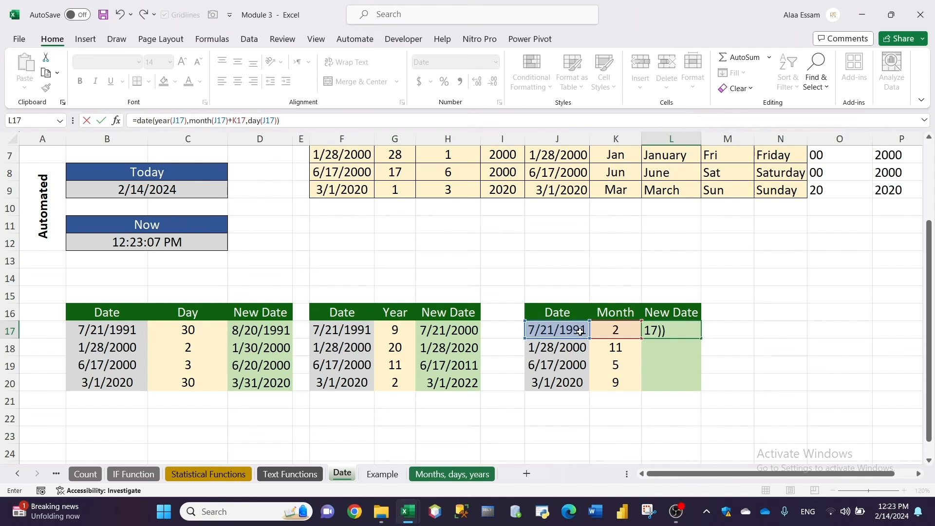
pyautogui.press('Return')
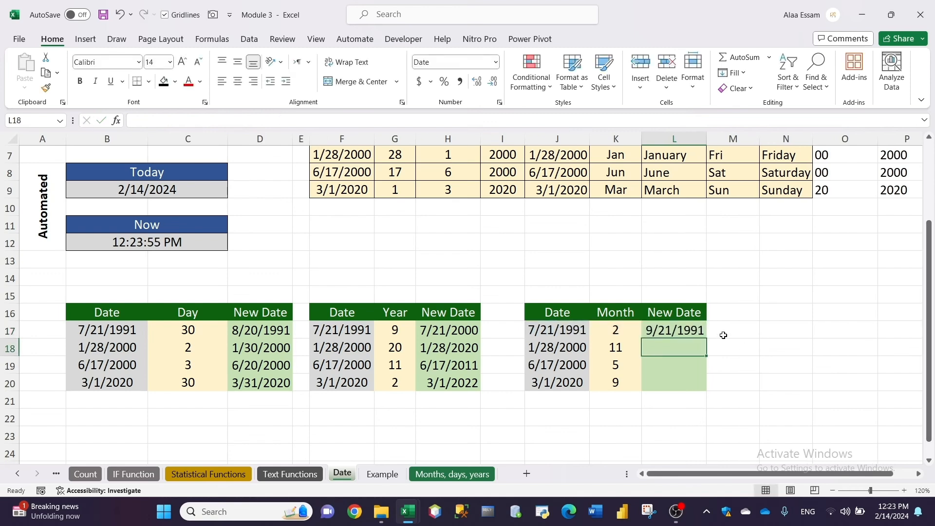
# - Fill the L17 formula down to L20 and autofit the width of column L
pyautogui.click(673, 327)
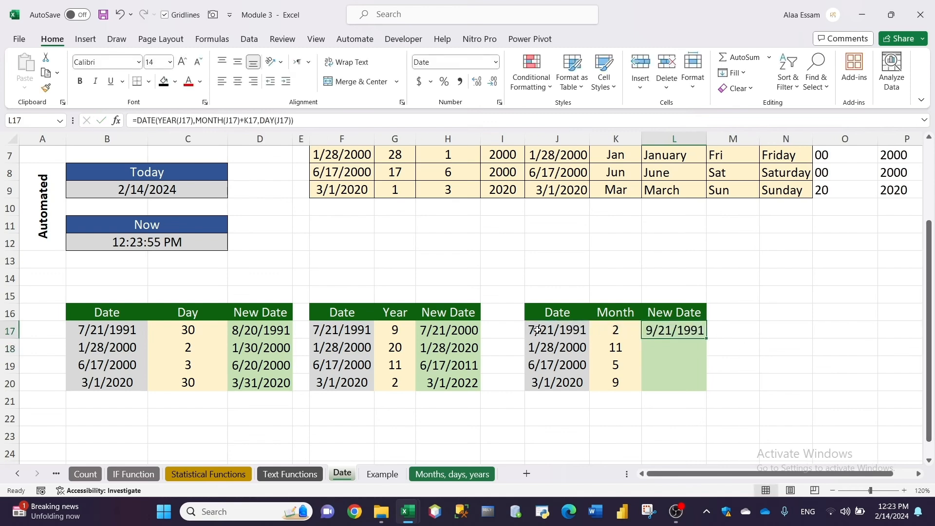
pyautogui.doubleClick(707, 340)
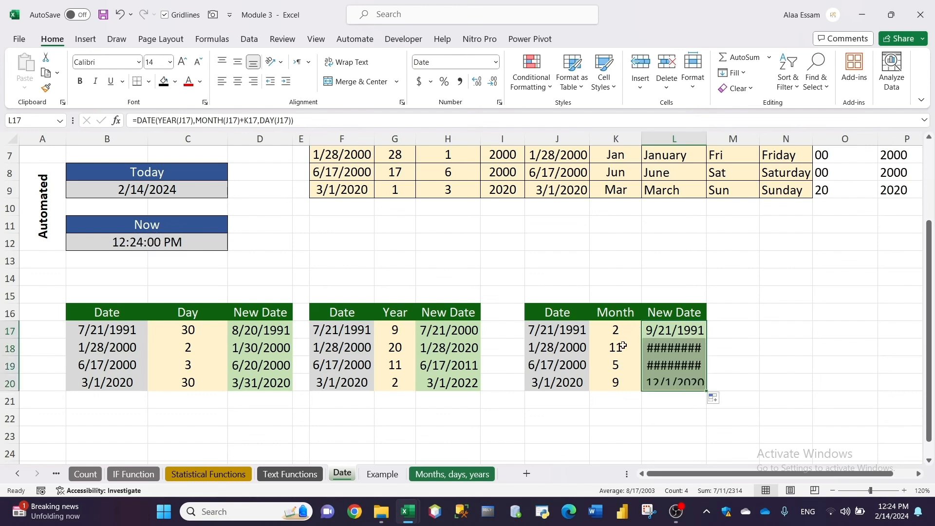
pyautogui.doubleClick(707, 136)
pyautogui.click(668, 348)
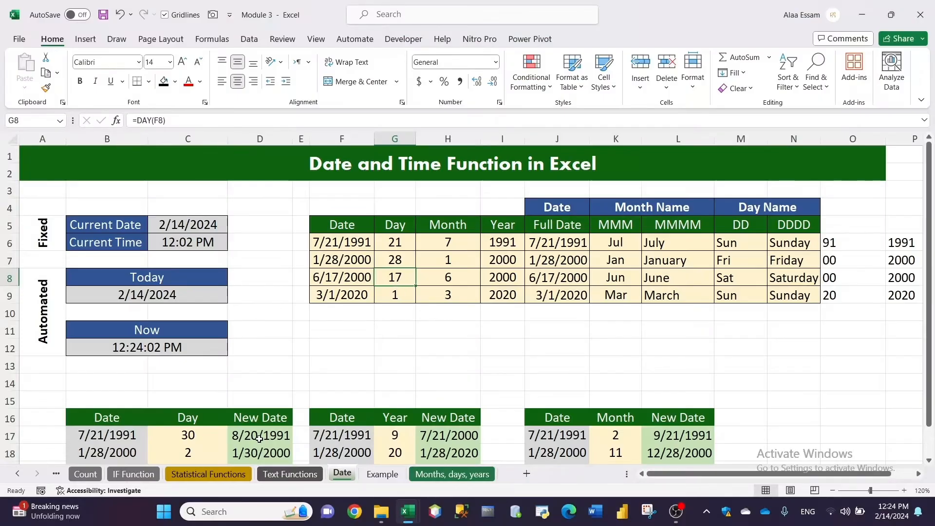
# - Open the Example worksheet and look over its employee number, hire date and birth date columns
pyautogui.scroll(-2, 375, 383)
pyautogui.click(382, 474)
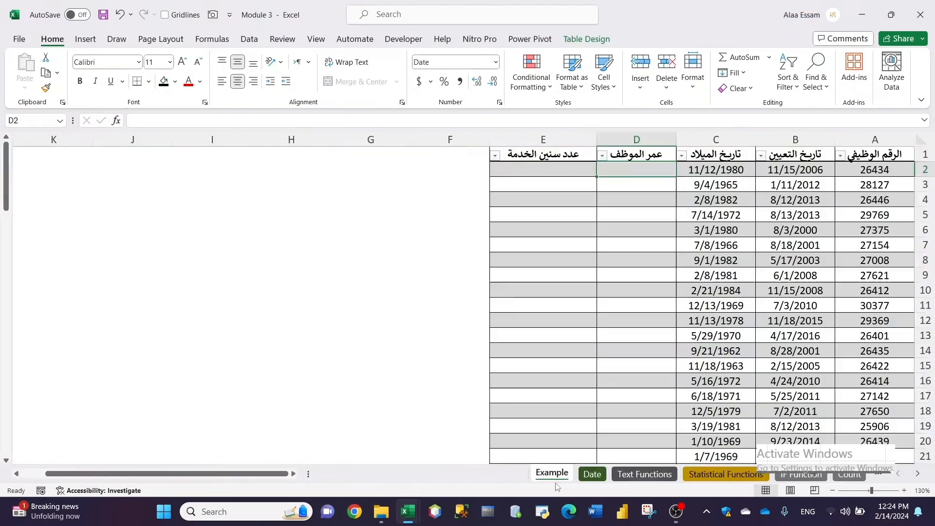
pyautogui.moveTo(865, 171); pyautogui.dragTo(862, 276)
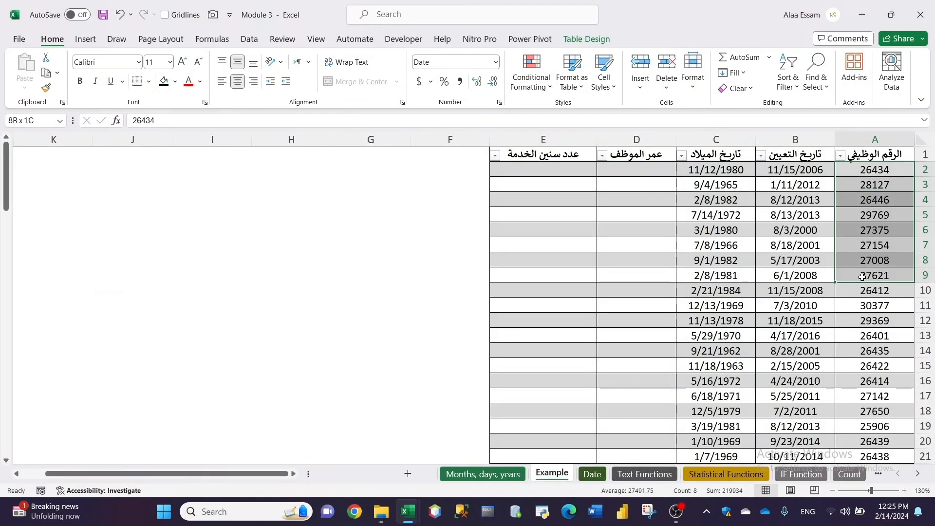
pyautogui.moveTo(792, 171); pyautogui.dragTo(796, 281)
pyautogui.moveTo(716, 170); pyautogui.dragTo(712, 256)
pyautogui.click(657, 165)
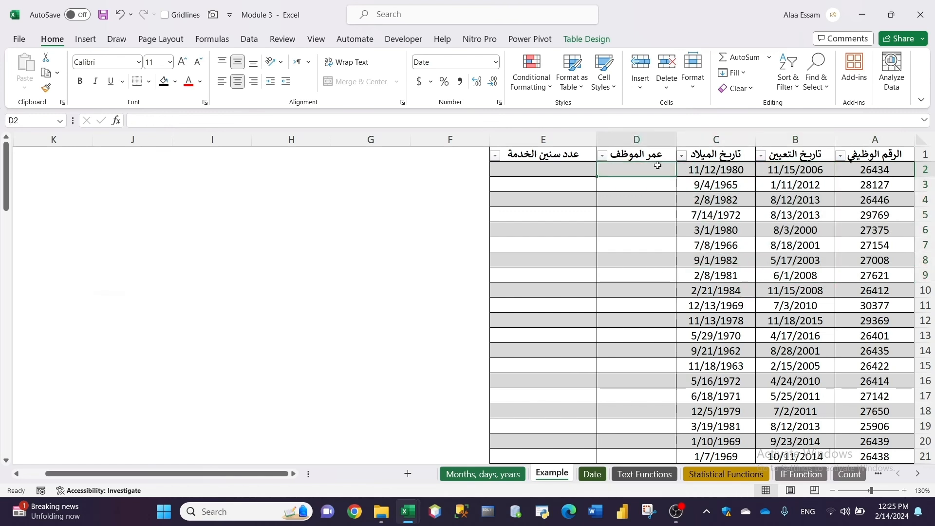